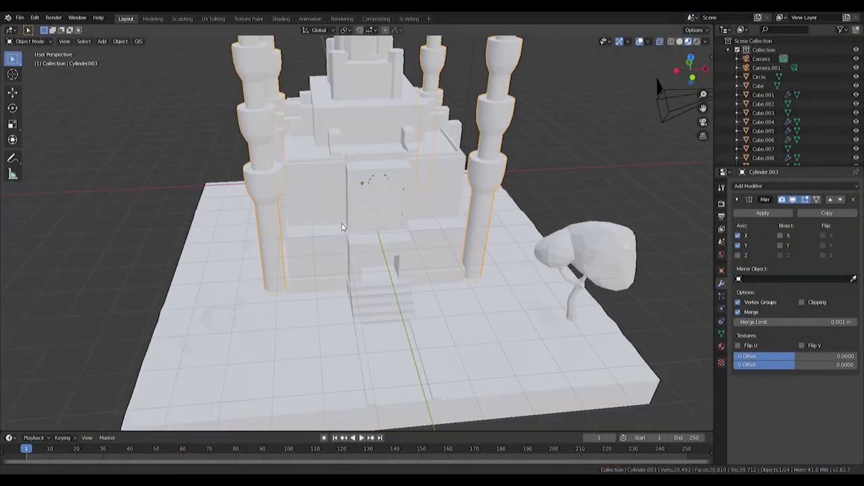
Step: Select the dome and give it a new material named Kubah
middle_click_drag(342, 227, 376, 204)
left_click(389, 148)
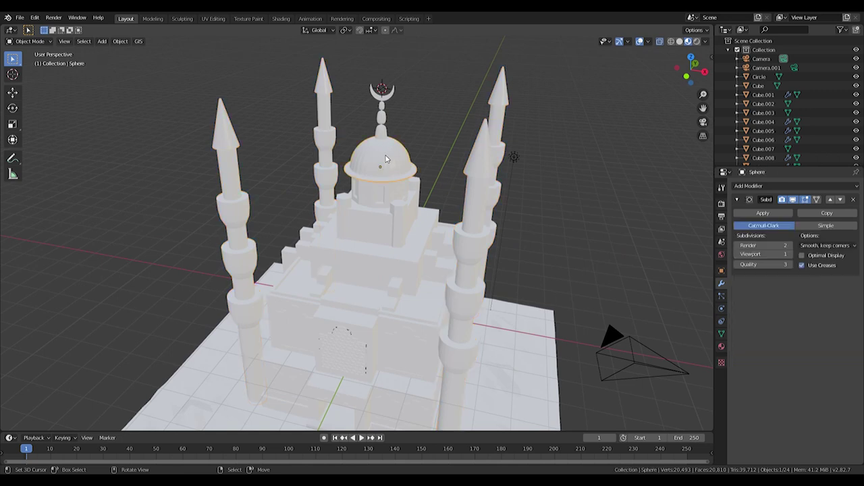
scroll(389, 156, "up", 3)
scroll(439, 223, "up", 3)
middle_click_drag(454, 347, 435, 321, "shift")
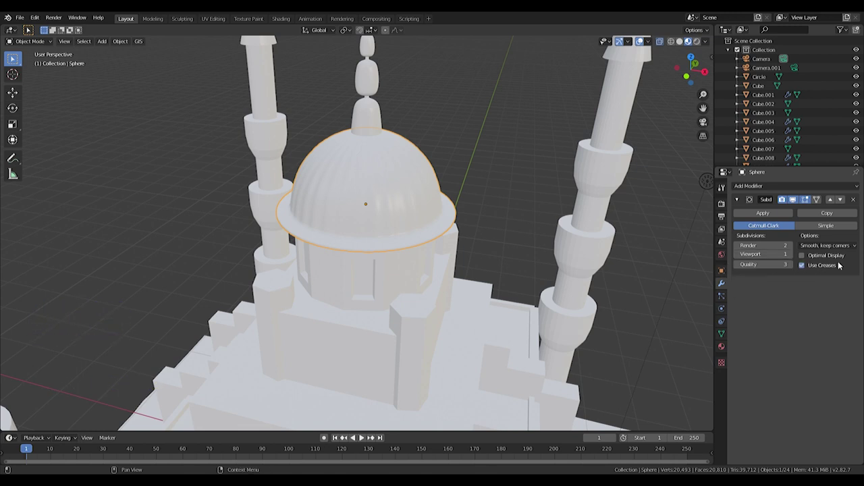
left_click(721, 346)
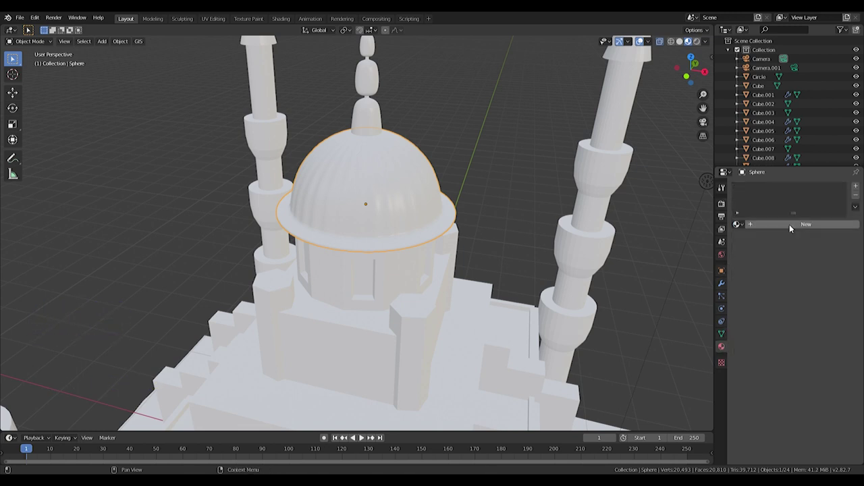
left_click(790, 225)
double_click(763, 225)
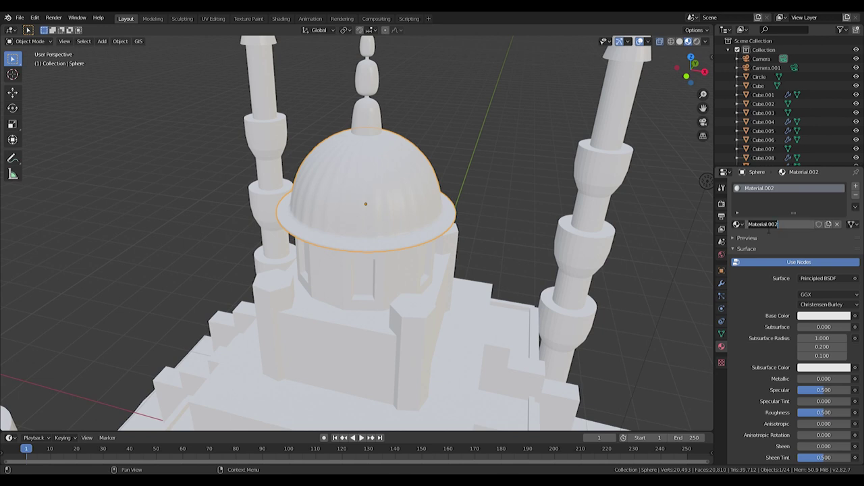
type("Kubah")
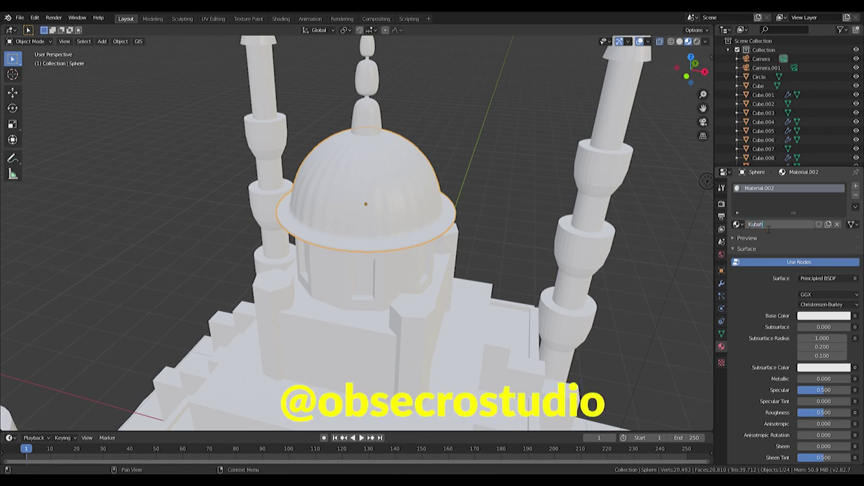
key("Return")
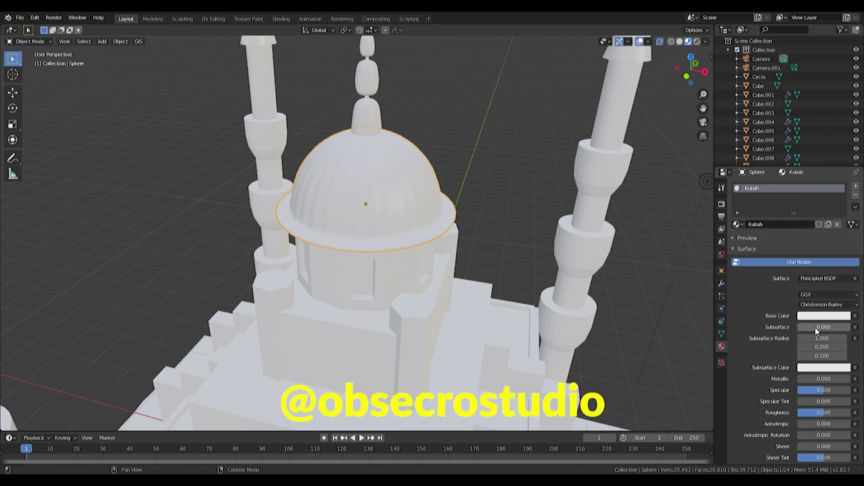
Step: Set Kubah's base colour to RGB 0.3, 0.5, 0.8
left_click(824, 316)
left_click(780, 262)
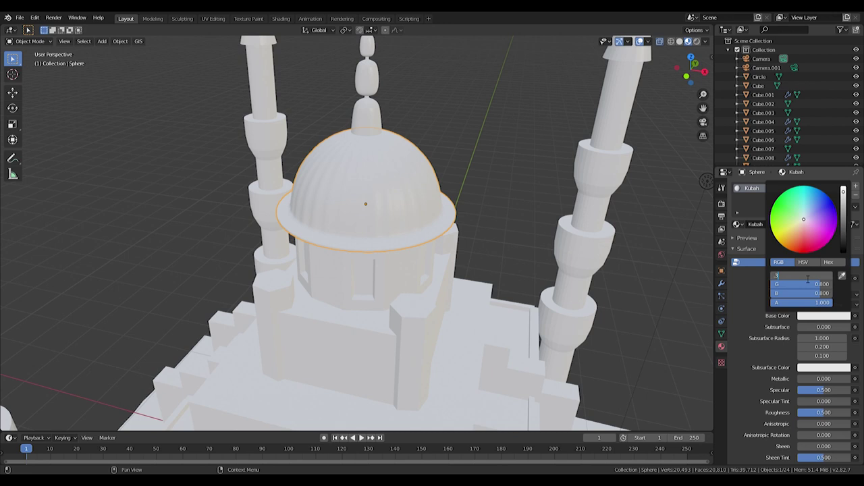
key("Tab")
type(".5")
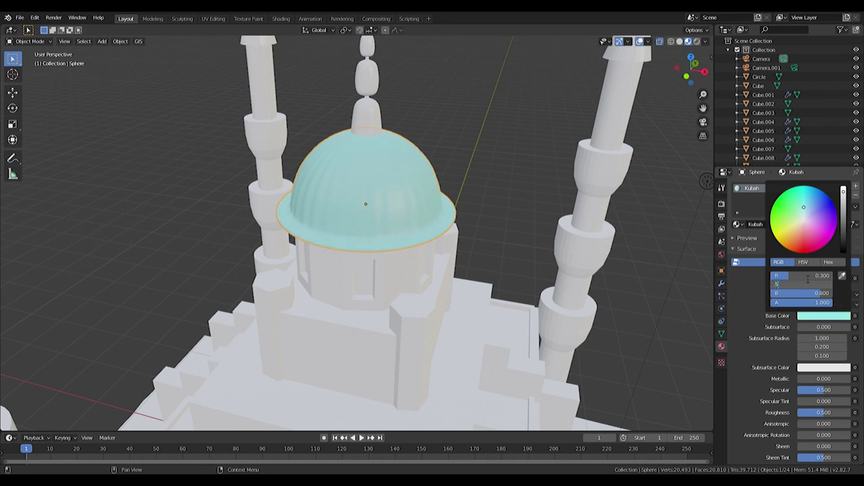
key("Tab")
key("Return")
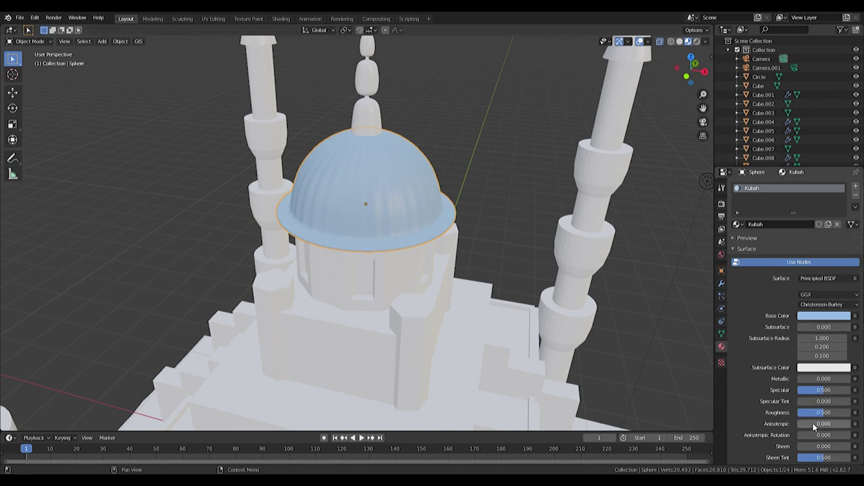
Step: Give the spire finial a copy of the plain material, named Kubah 2
left_click(372, 87)
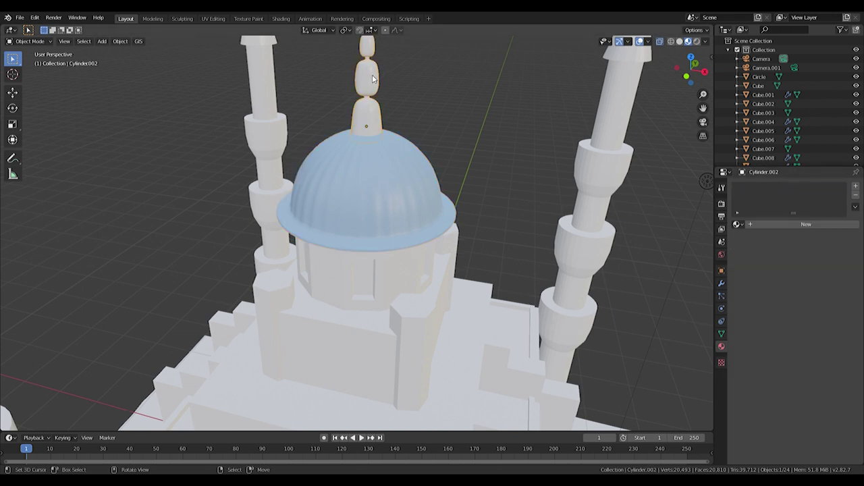
left_click(739, 225)
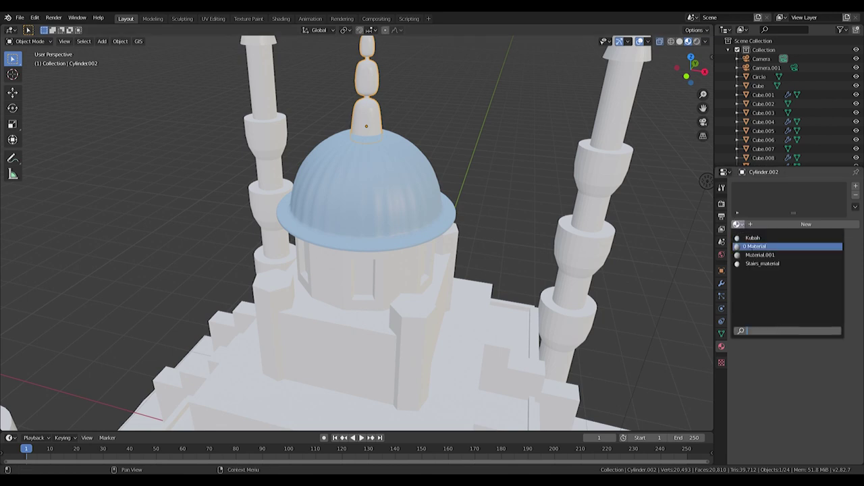
left_click(755, 247)
scroll(451, 220, "down", 3)
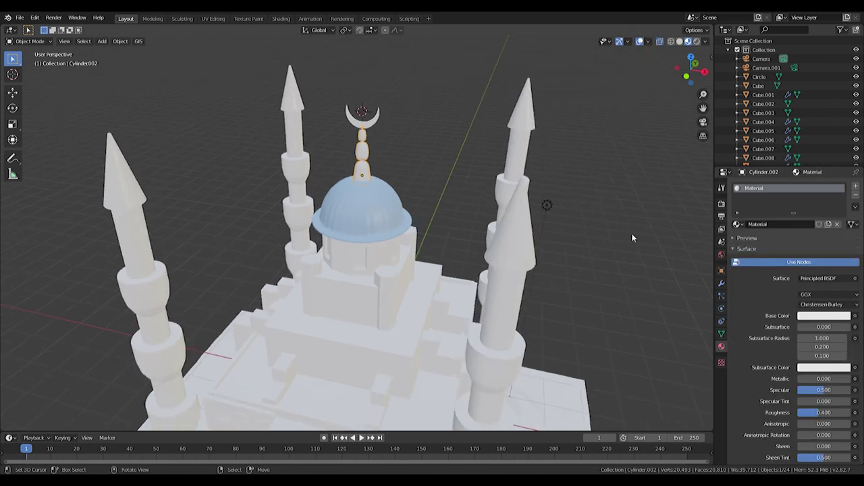
scroll(632, 238, "up", 2)
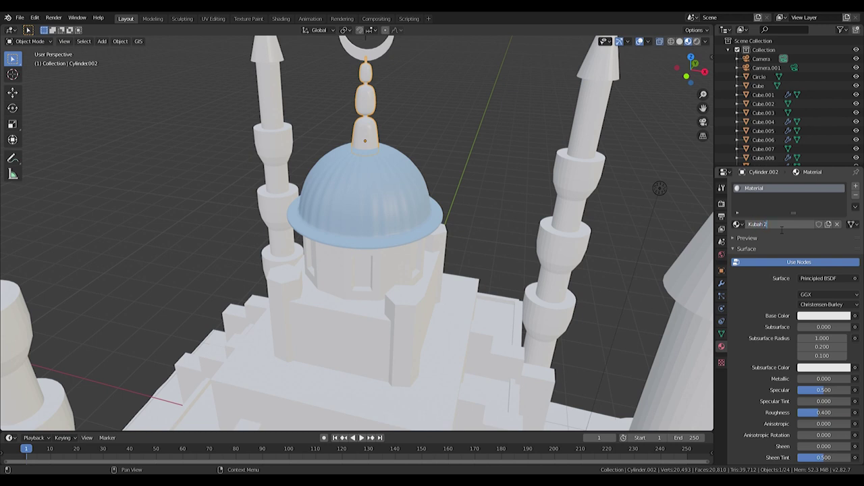
key("Return")
Step: Rename the finial's material to Kubah Emas and switch its surface to Glossy BSDF
middle_click_drag(645, 231, 641, 203)
type("Emas")
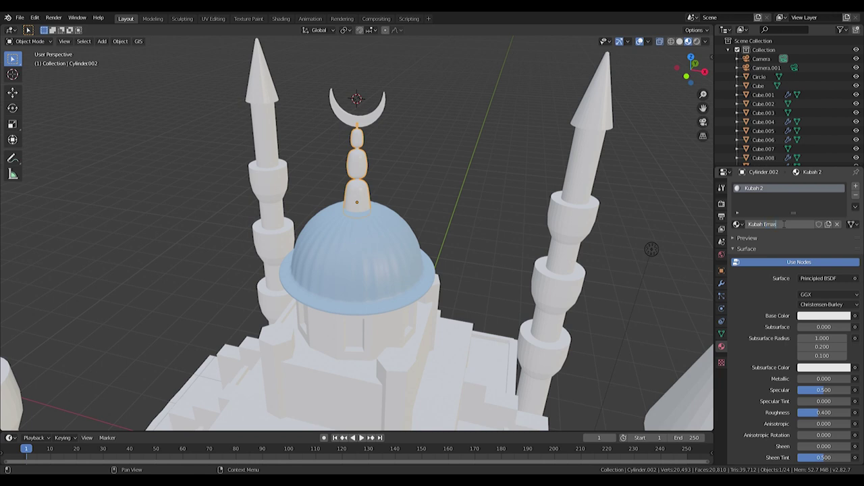
key("Return")
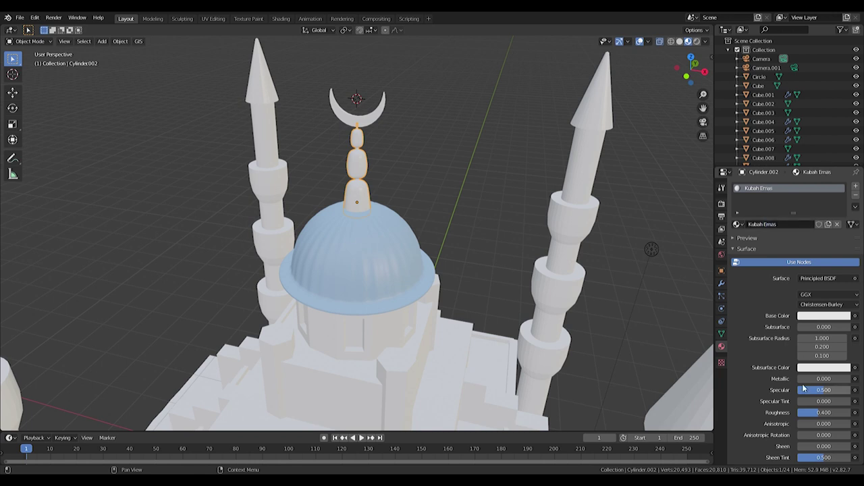
left_click(810, 281)
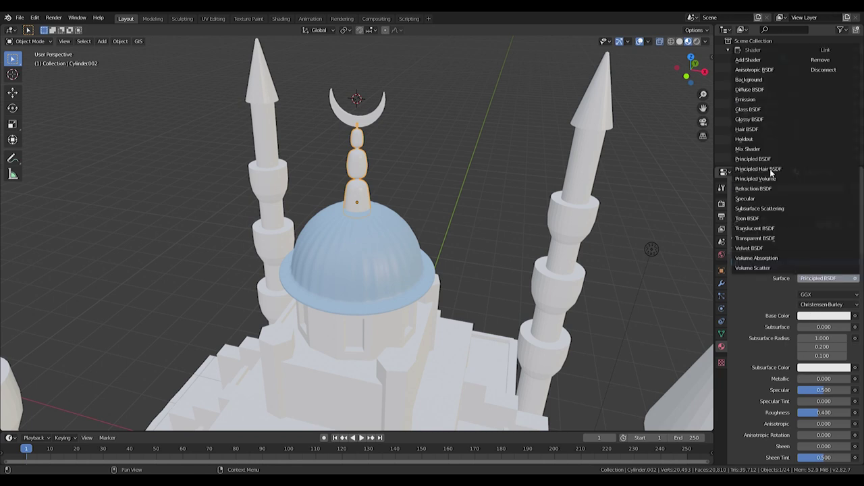
left_click(752, 120)
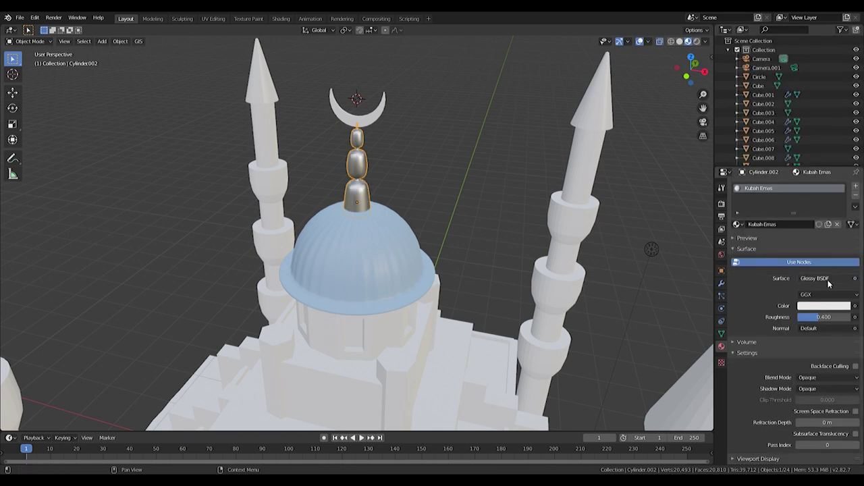
Step: Set the Glossy colour to gold (R 0.8, G 0.474, B 0.168)
scroll(477, 228, "down", 3)
middle_click_drag(500, 256, 436, 194)
scroll(436, 194, "up", 3)
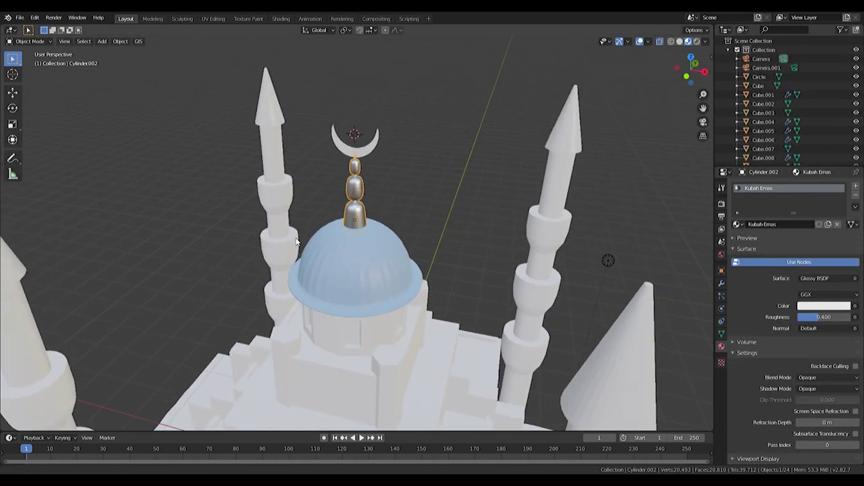
scroll(436, 194, "up", 2)
left_click(812, 307)
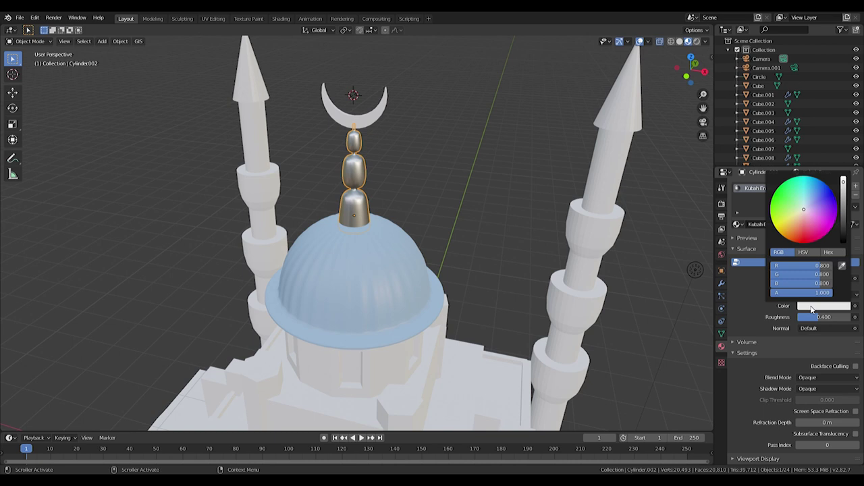
left_click_drag(799, 225, 792, 223)
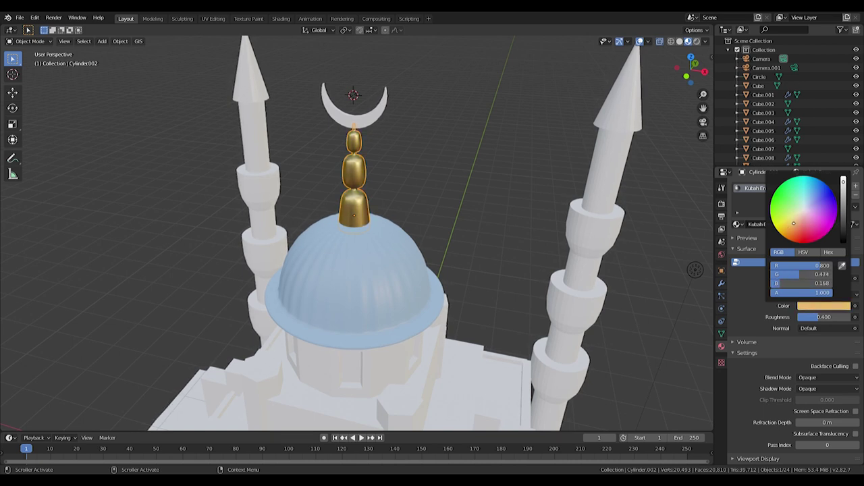
Step: Assign the Kubah Emas material to the crescent on top
left_click(375, 119)
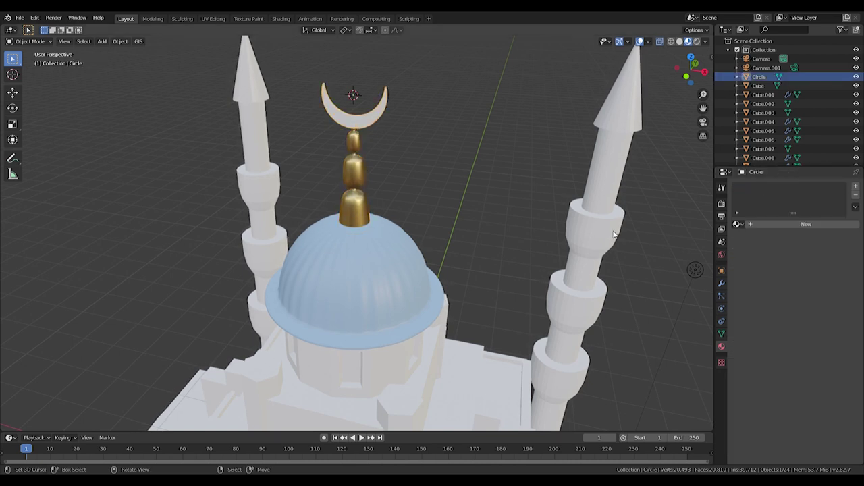
left_click(736, 224)
left_click(759, 247)
scroll(540, 251, "down", 3)
mouse_move(540, 251)
middle_mouse_down()
mouse_move(401, 237)
mouse_move(367, 251)
middle_mouse_up()
scroll(339, 290, "up", 3)
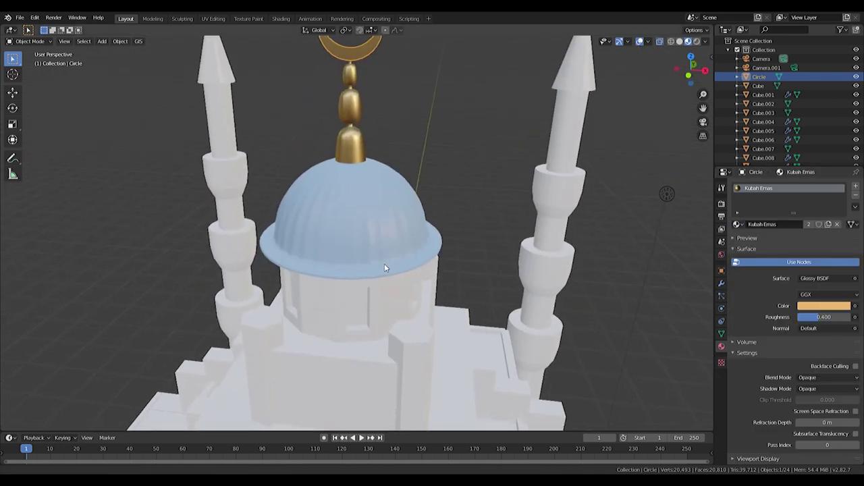
Step: Select the drum beneath the dome and browse its available materials
middle_click_drag(339, 290, 389, 253)
left_click(389, 254)
left_click(738, 224)
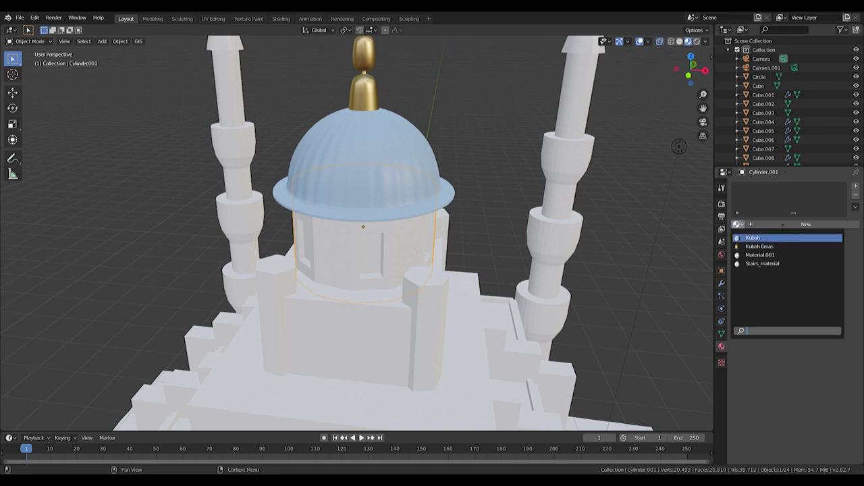
Step: Reuse Material.001 on the drum, renamed Tembok, with base colour green and blue set to 1
left_click(763, 256)
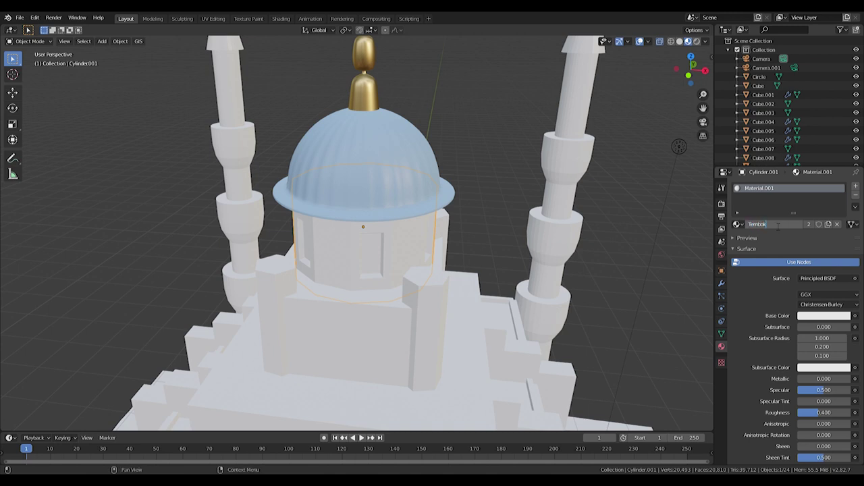
key("Return")
left_click(810, 316)
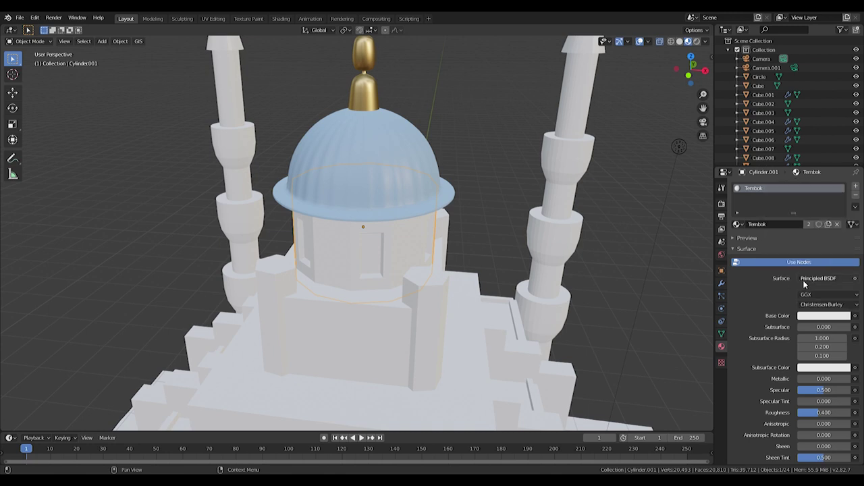
left_click(838, 317)
left_click(792, 285)
type("1")
key("Tab")
type("1")
key("Return")
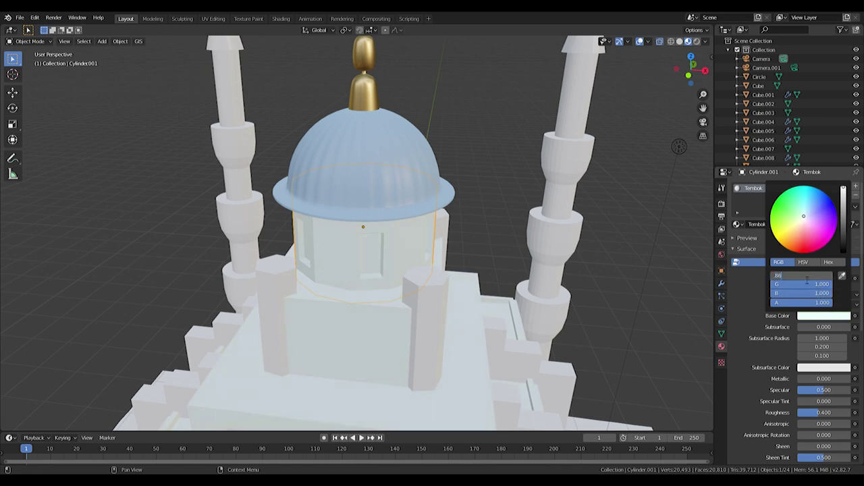
scroll(413, 259, "up", 2)
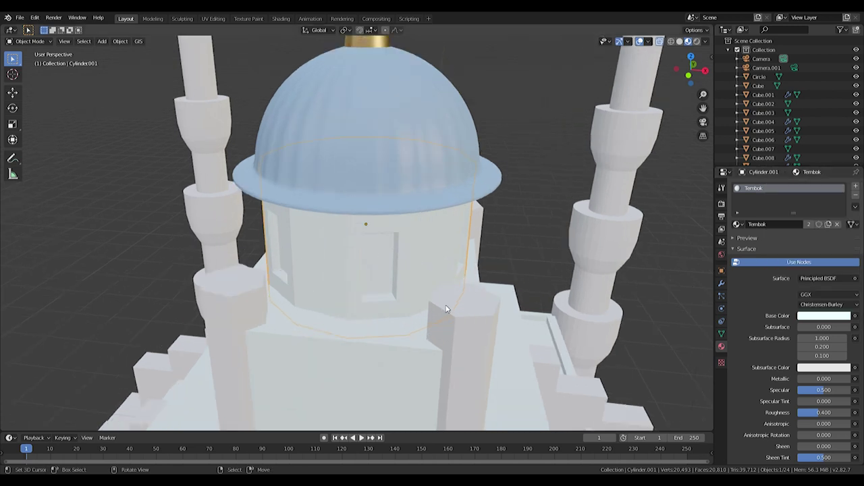
middle_click_drag(389, 283, 396, 234)
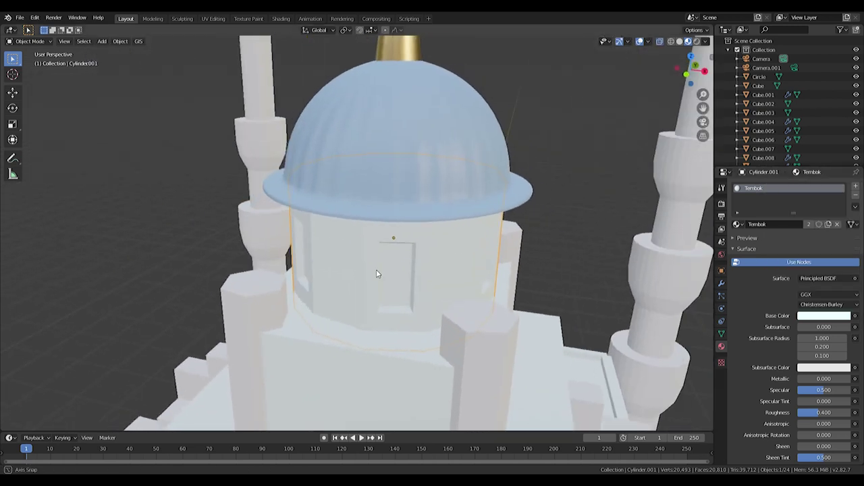
Step: Add a second material slot to the drum with a new material named Tembok 2
left_click(856, 185)
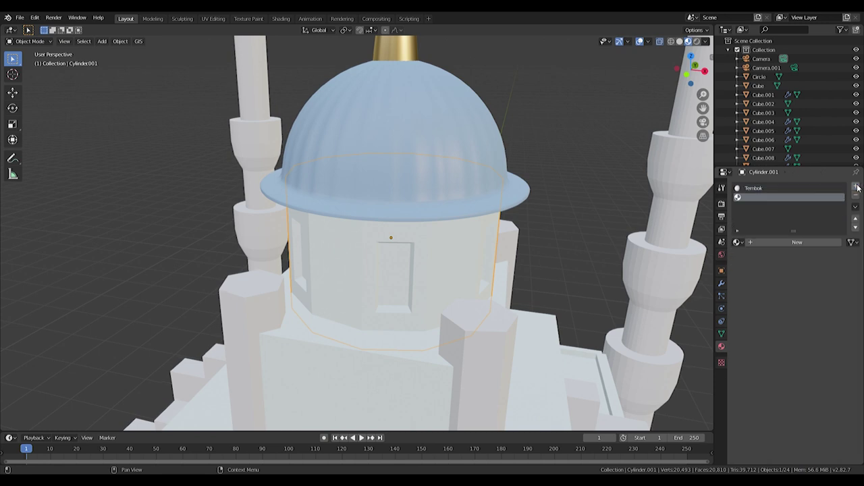
left_click(761, 243)
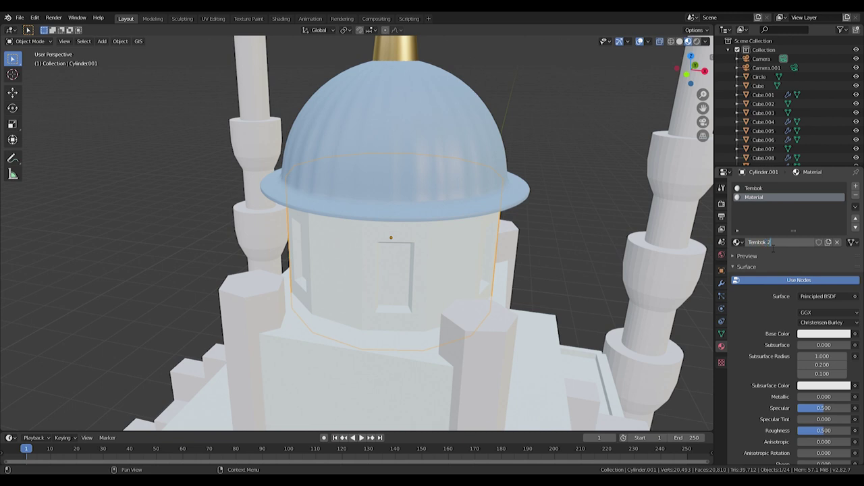
key("Return")
Step: In Edit Mode face select, select the inner reveal faces of the door and window openings
key("Tab")
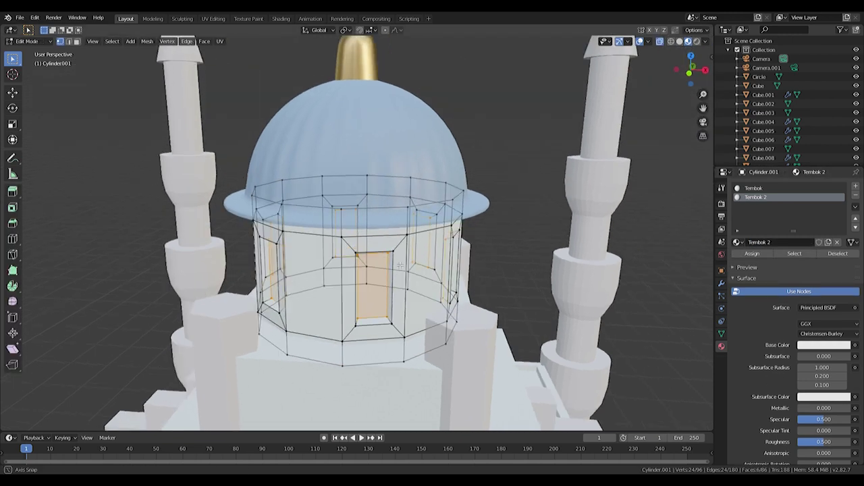
left_click(77, 41)
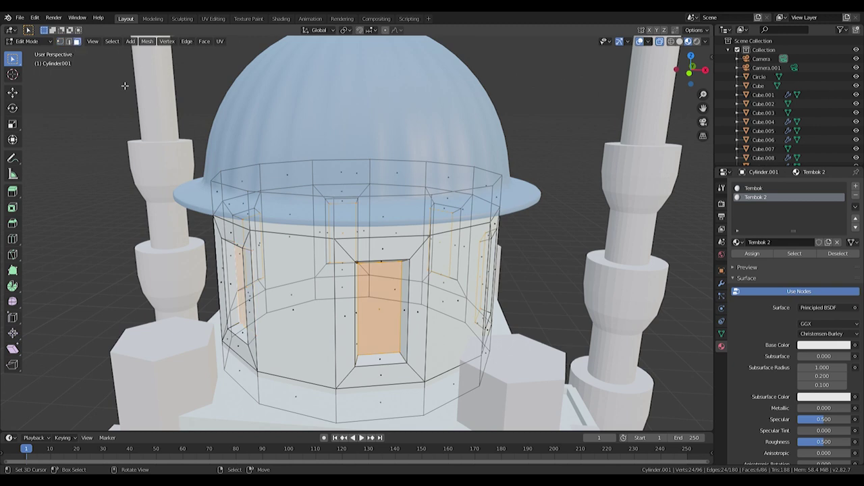
left_click(405, 359, "alt")
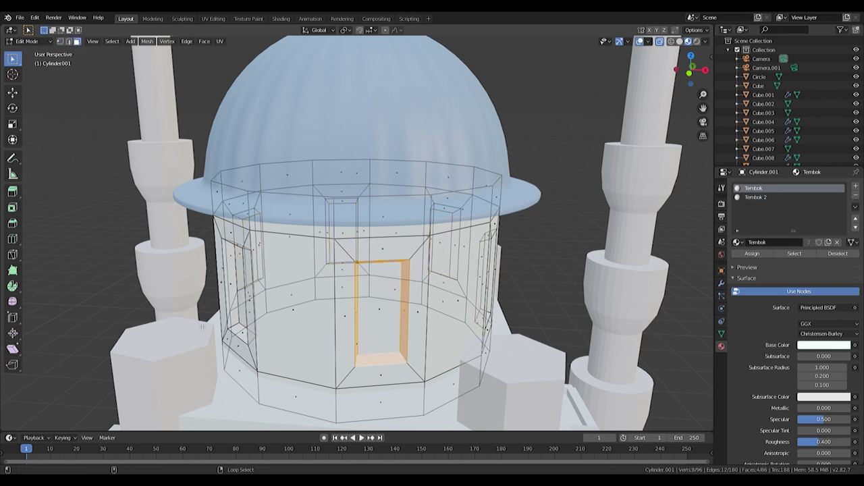
mouse_move(238, 329)
middle_mouse_down()
mouse_move(184, 405)
mouse_move(591, 235)
mouse_move(297, 361)
mouse_move(242, 340)
mouse_move(269, 351)
mouse_move(812, 310)
middle_mouse_up()
left_click(183, 406, "alt+shift")
left_click(282, 337, "alt+shift")
left_click(241, 339, "alt+shift")
left_click(242, 339, "alt+shift")
left_click(291, 337, "alt+shift")
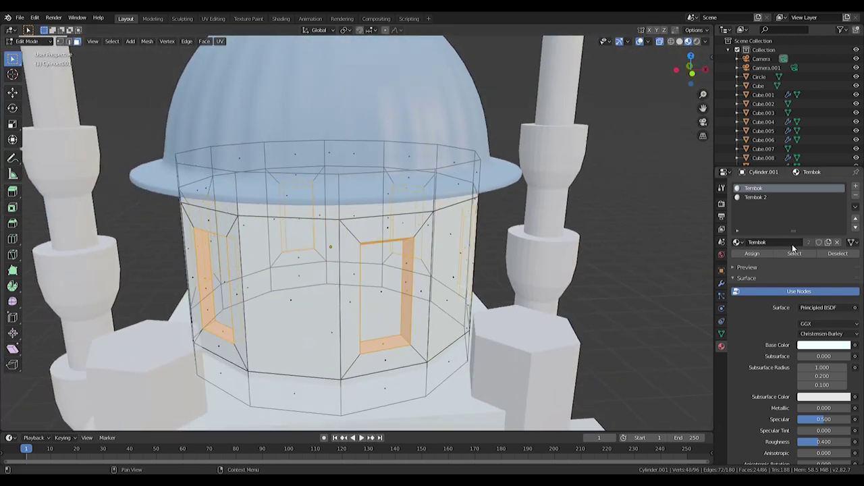
Step: Make Tembok 2 the active slot and darken its base colour
left_click(777, 198)
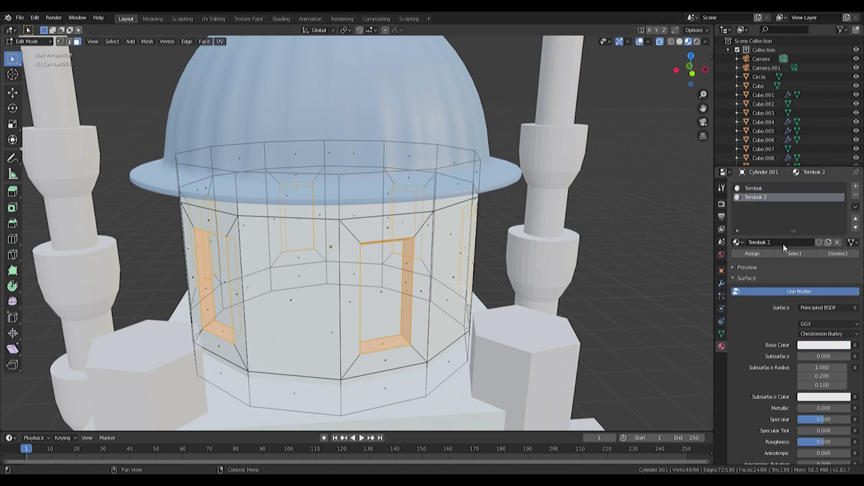
left_click(831, 346)
left_click_drag(842, 221, 843, 229)
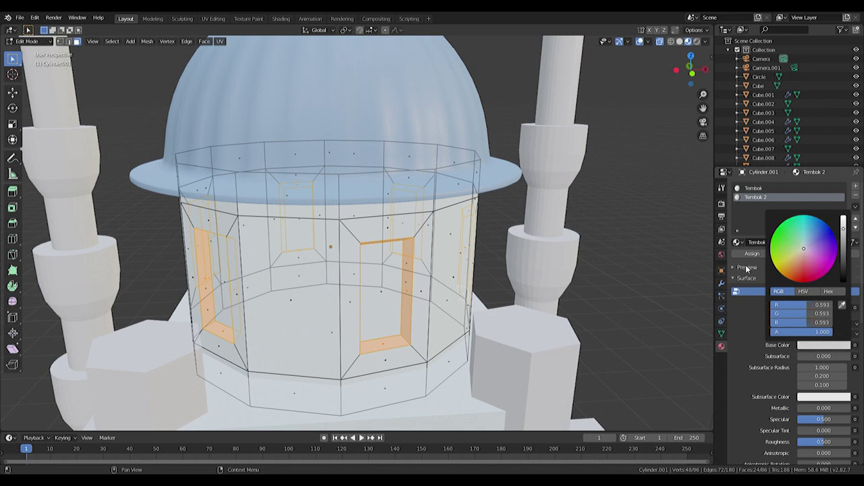
Step: Change the viewport shading to preview the drum's materials
key("Tab")
scroll(441, 284, "down", 3)
mouse_move(442, 284)
middle_mouse_down()
mouse_move(426, 320)
mouse_move(430, 292)
mouse_move(328, 328)
middle_mouse_up()
key("Tab")
scroll(426, 320, "up", 3)
key("Tab")
key("z")
left_click(320, 274)
Step: Darken Tembok 2 to grey 0.26 and assign it to the selected reveal faces
mouse_move(507, 295)
middle_mouse_down()
mouse_move(520, 297)
mouse_move(499, 284)
middle_mouse_up()
left_click(810, 333)
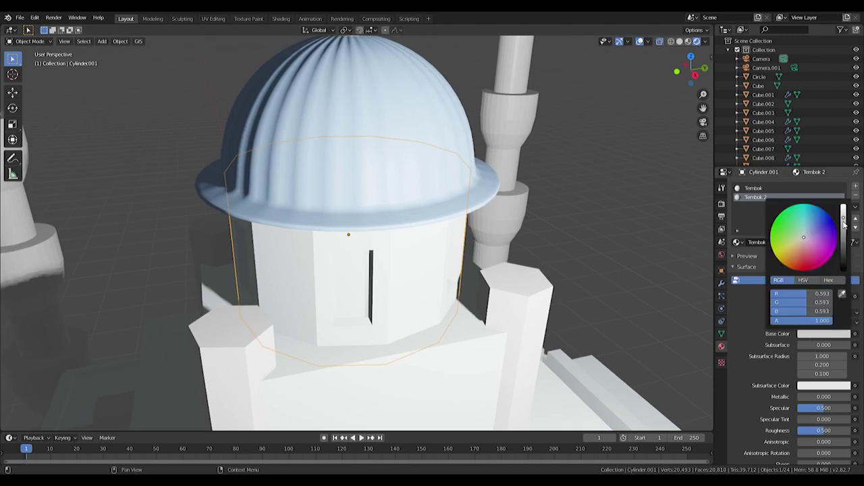
left_click_drag(843, 225, 843, 231)
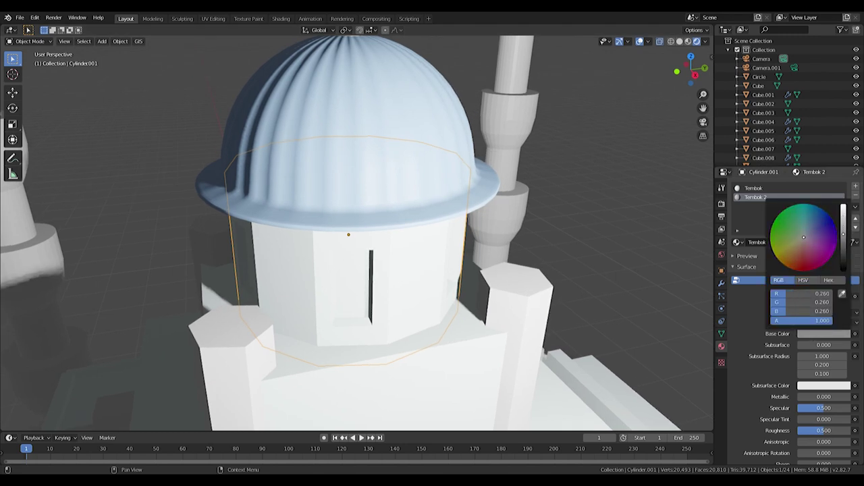
mouse_move(318, 328)
middle_mouse_down()
mouse_move(329, 282)
mouse_move(351, 277)
middle_mouse_up()
key("Tab")
left_click(751, 253)
mouse_move(432, 297)
middle_mouse_down()
mouse_move(516, 318)
mouse_move(534, 310)
middle_mouse_up()
key("Tab")
left_click(805, 336)
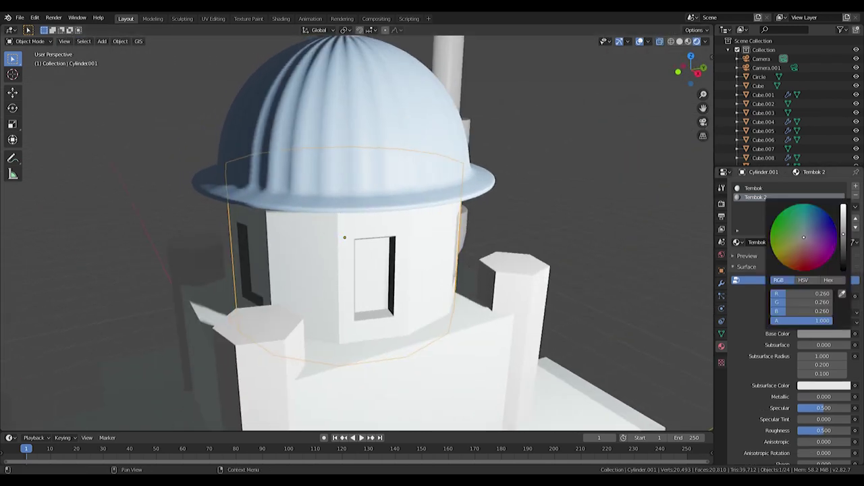
mouse_move(437, 273)
middle_mouse_down()
mouse_move(461, 289)
mouse_move(382, 292)
mouse_move(363, 314)
mouse_move(422, 286)
mouse_move(421, 308)
mouse_move(274, 325)
mouse_move(419, 283)
middle_mouse_up()
Step: Select the door and window faces and add a third slot with a new plain Material
key("Tab")
left_click(355, 279)
left_click(363, 314, "alt")
left_click(363, 314)
left_click(422, 287, "shift")
left_click(420, 308, "shift")
left_click(420, 307, "shift")
left_click(388, 311)
left_click(275, 324, "shift")
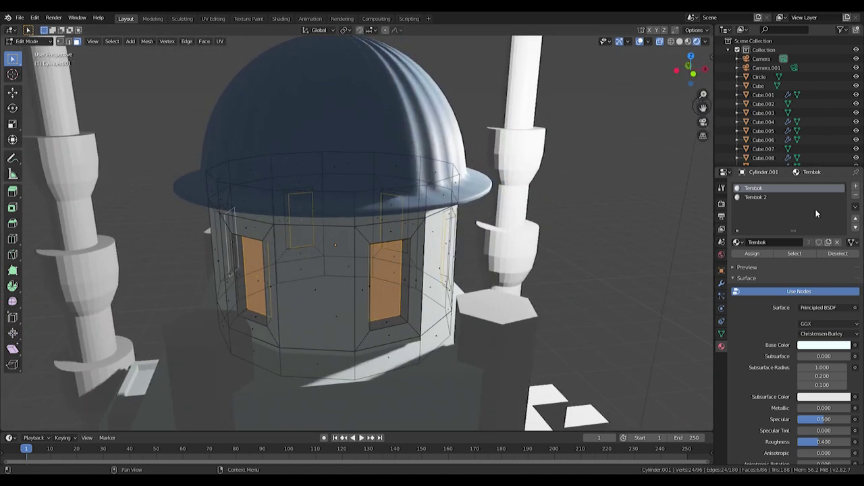
left_click(856, 186)
left_click(778, 241)
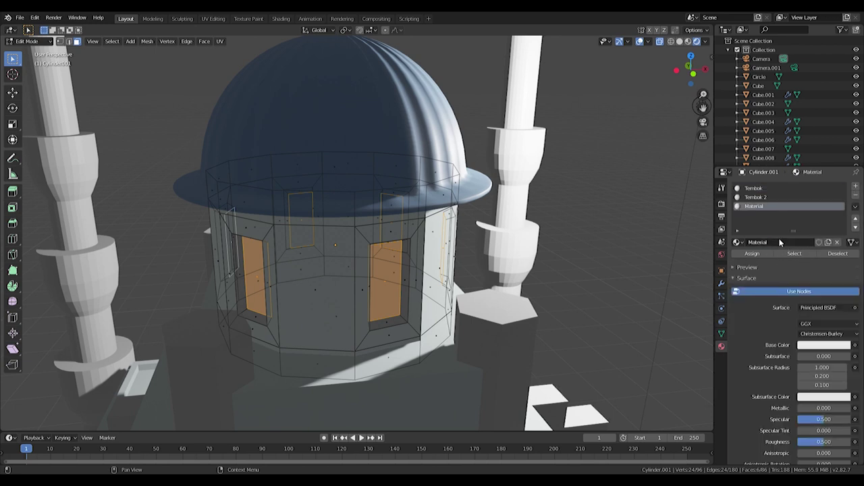
Step: Name the new material Jendela Menyala and make its surface an Emission shader
double_click(780, 242)
type("Jendela Menyala")
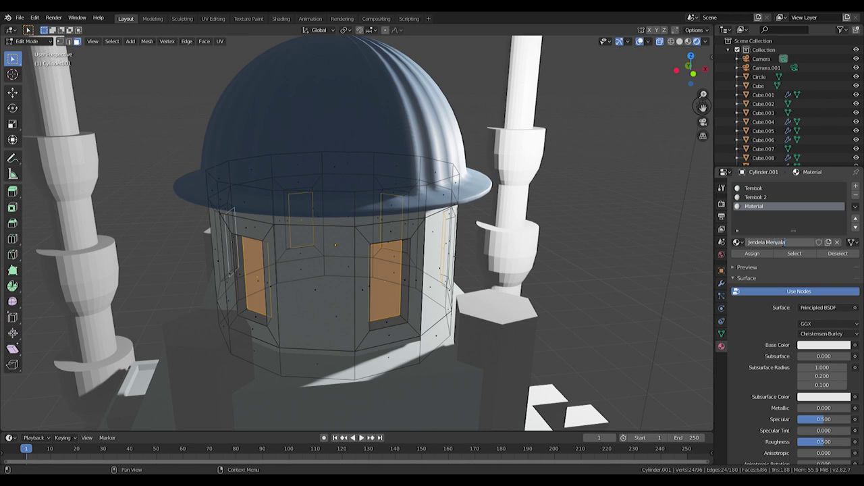
key("Return")
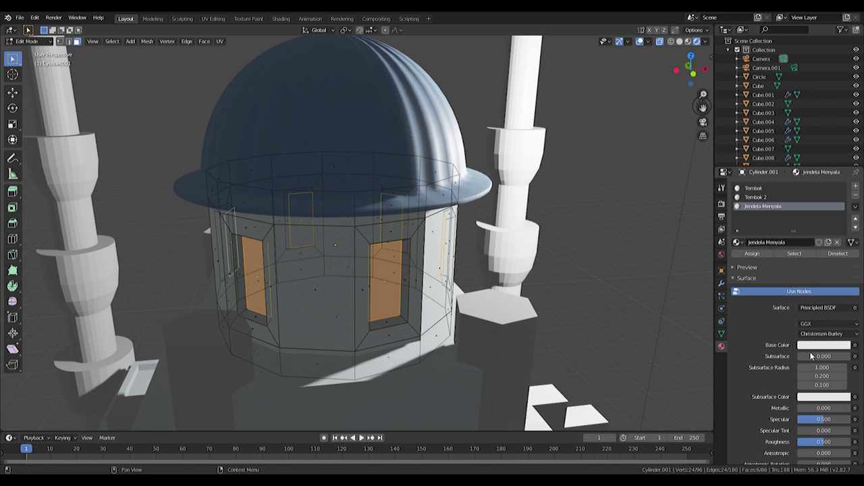
left_click(820, 309)
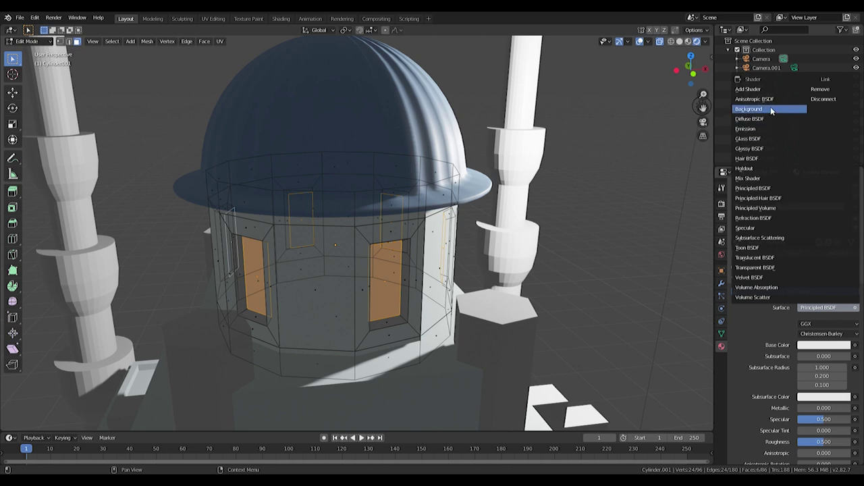
left_click(757, 130)
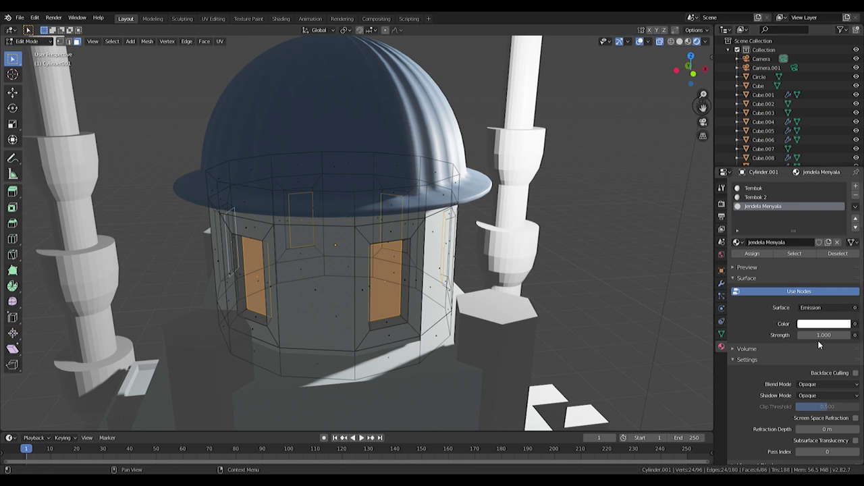
scroll(833, 333, "down", 1)
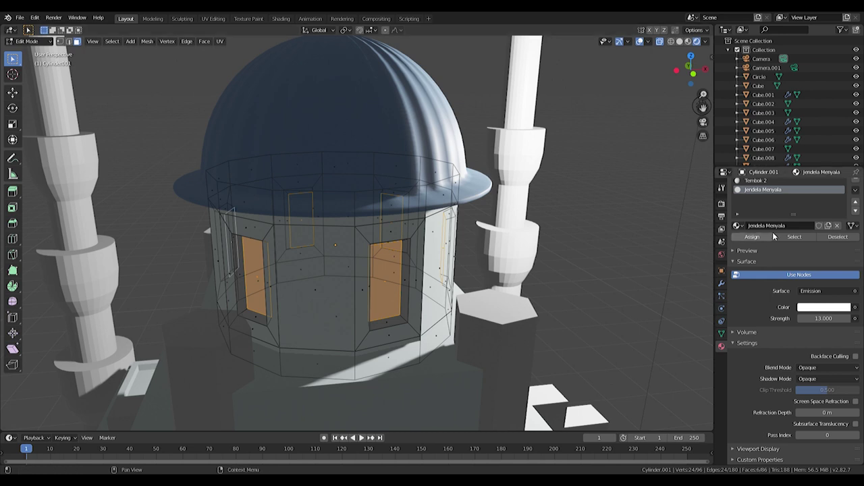
Step: Give the emission a warm cream colour at strength 13 and view the mosque in Solid shading
left_click(831, 310)
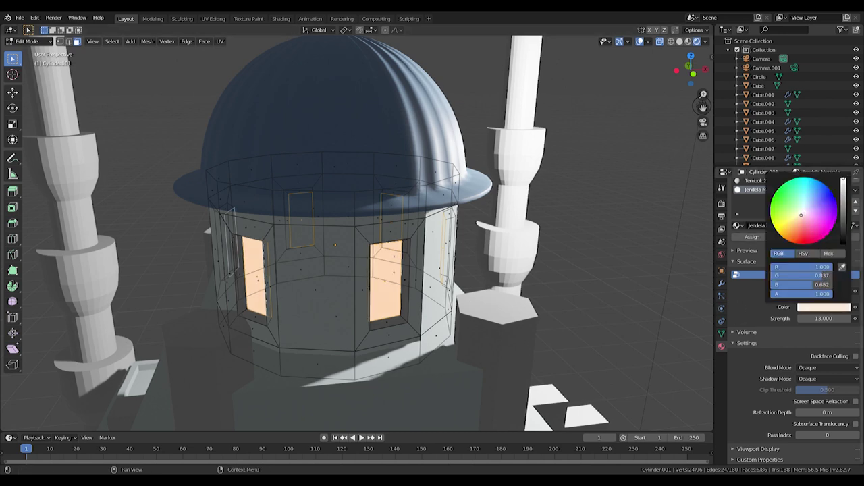
key("Tab")
middle_click_drag(364, 288, 392, 289)
left_click(389, 333)
mouse_move(389, 332)
middle_mouse_down()
mouse_move(418, 330)
mouse_move(504, 260)
middle_mouse_up()
scroll(504, 259, "up", 5)
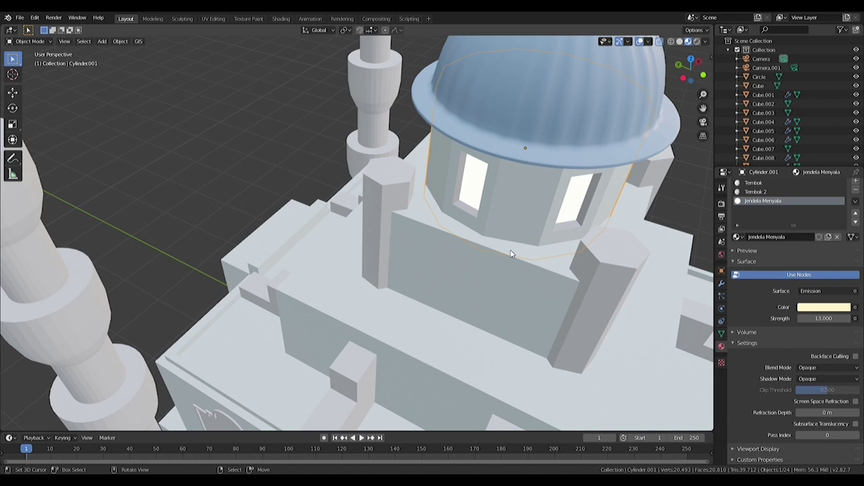
Step: Duplicate the dome and crescent and raise the copy straight up along Z
scroll(547, 189, "down", 5)
middle_click_drag(547, 189, 452, 263)
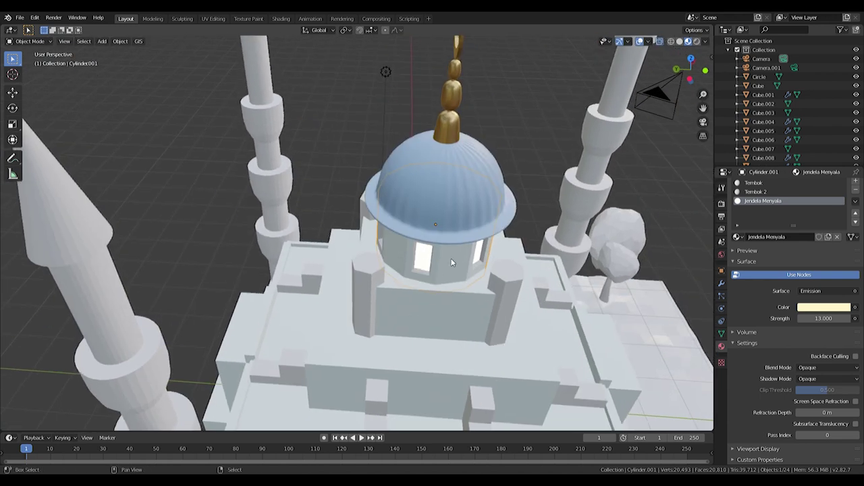
left_click(456, 194)
mouse_move(456, 194)
middle_mouse_down()
mouse_move(447, 149)
mouse_move(464, 210)
middle_mouse_up()
left_click(446, 127, "shift")
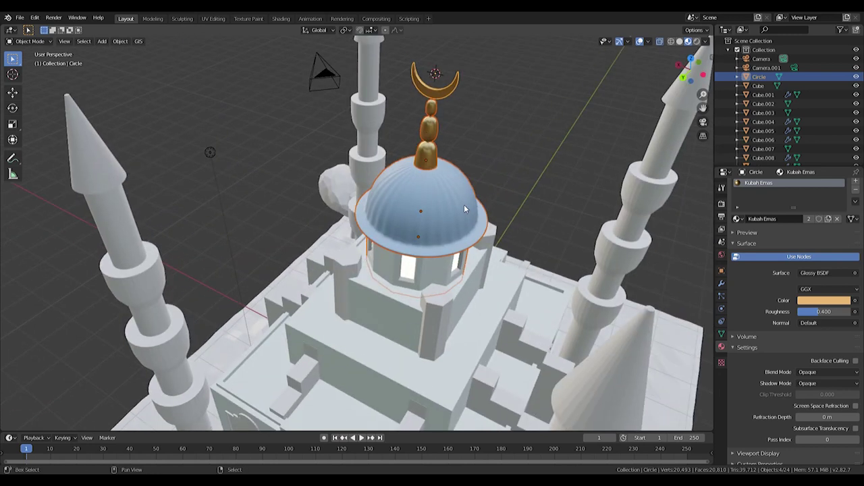
key("shift+d")
right_click(470, 198)
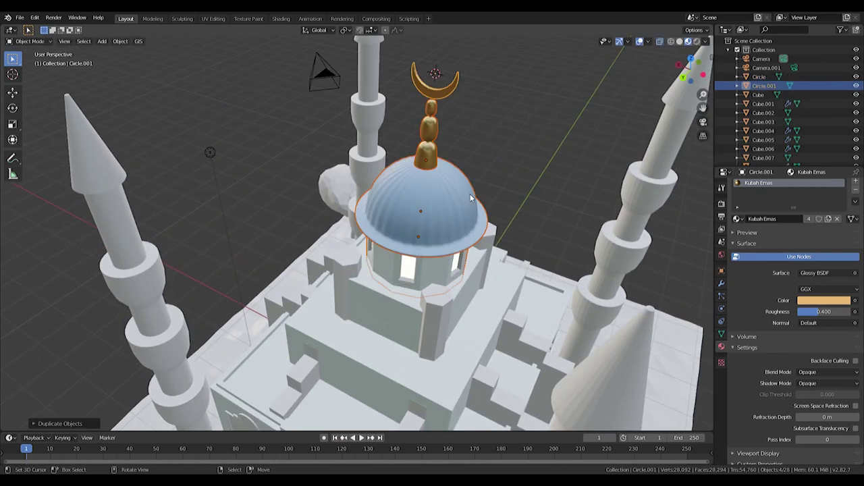
key("z")
left_click(473, 74)
Step: Apply the Subdivision modifiers on the copied dome and golden finial
middle_click_drag(472, 74, 465, 238)
left_click(464, 237)
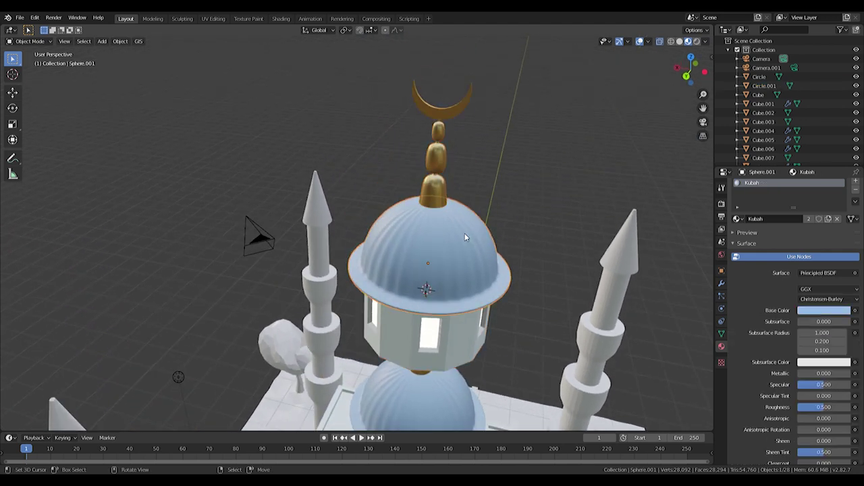
left_click(721, 284)
left_click(764, 214)
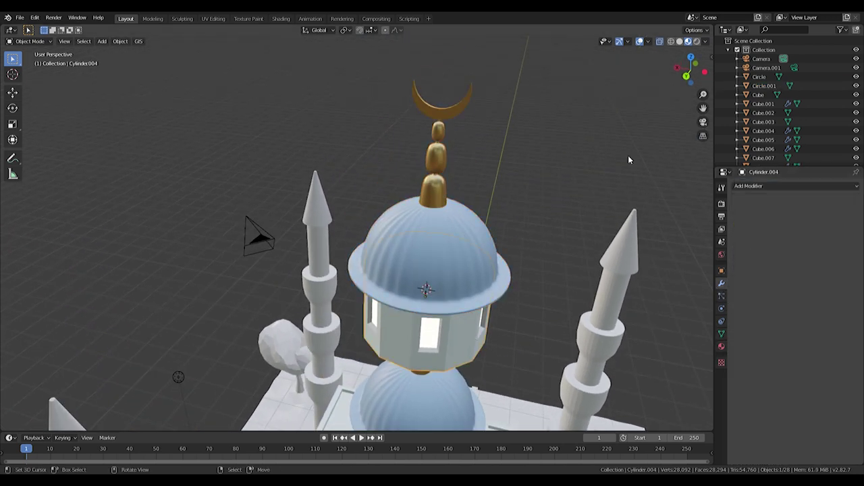
left_click(445, 179)
left_click(761, 214)
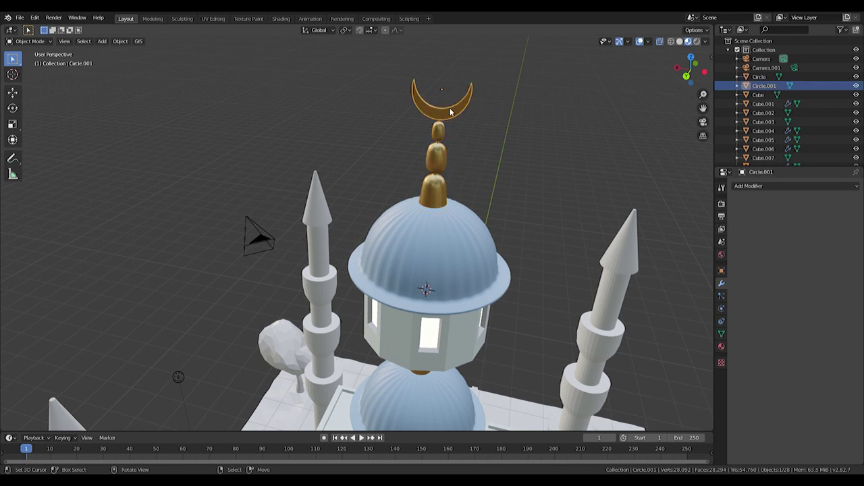
Step: Join the copied pieces into one object and lower it along Z onto the original dome
left_click(486, 276)
scroll(454, 315, "down", 2)
mouse_move(454, 316)
middle_mouse_down("shift")
mouse_move(457, 188)
mouse_move(469, 221)
mouse_move(453, 241)
middle_mouse_up("shift")
key("Tab")
key("Tab")
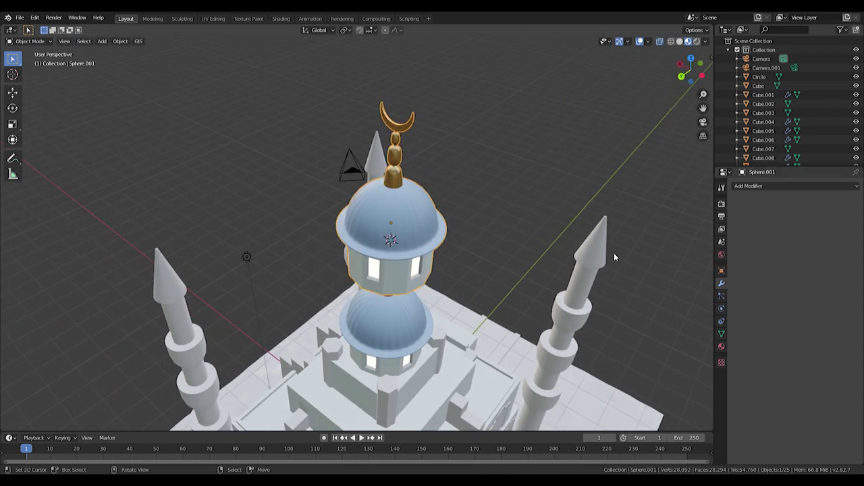
key("g")
key("z")
left_click(449, 351)
mouse_move(449, 351)
middle_mouse_down("shift")
mouse_move(500, 235)
mouse_move(606, 269)
middle_mouse_up("shift")
scroll(500, 234, "up", 3)
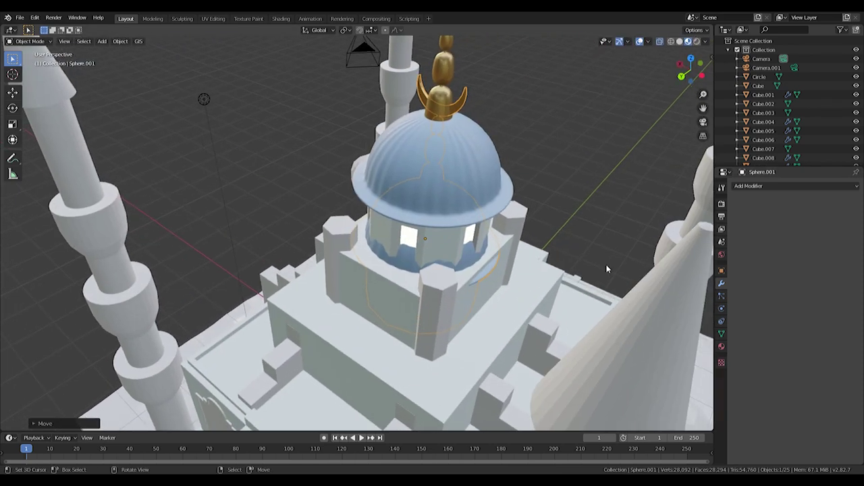
Step: Add a Mirror modifier on X and Y to the copy and shift it along Y
left_click(739, 186)
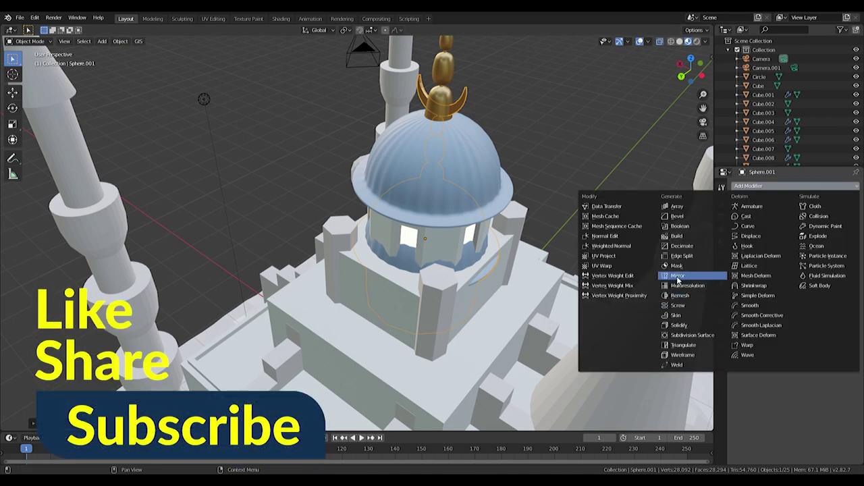
left_click(678, 277)
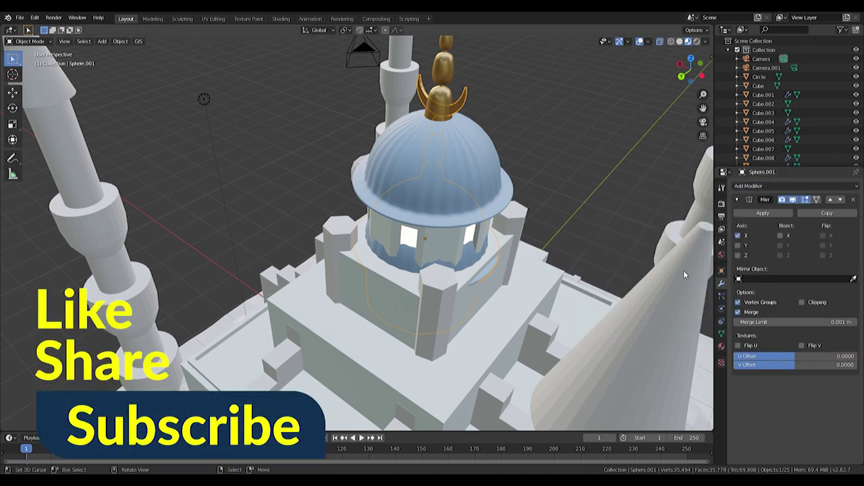
left_click(745, 247)
key("g")
key("y")
key("Tab")
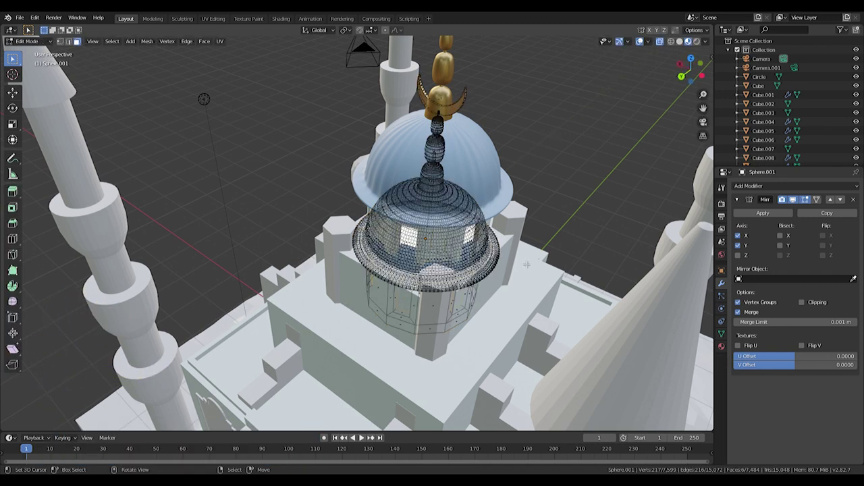
left_click(493, 249)
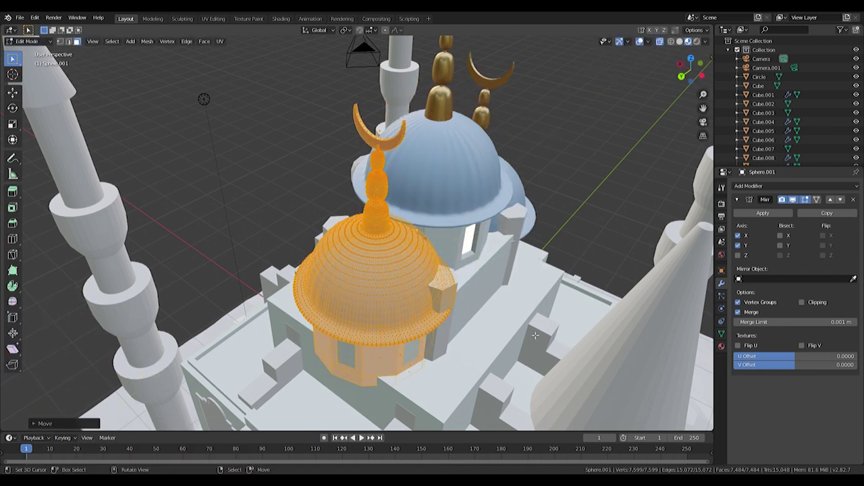
Step: Shrink the copied dome's mesh in Edit Mode
key("s")
left_click(455, 315)
scroll(455, 315, "up", 4)
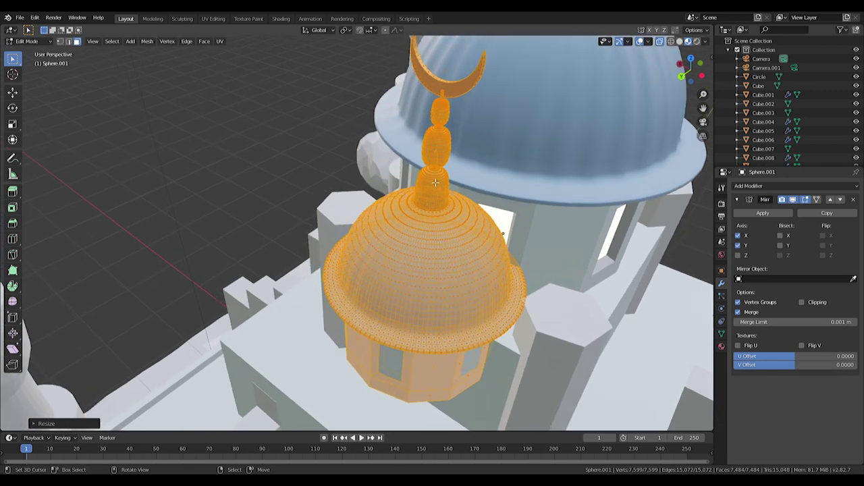
middle_click_drag(455, 315, 442, 161)
scroll(442, 160, "down", 3)
scroll(466, 266, "down", 3)
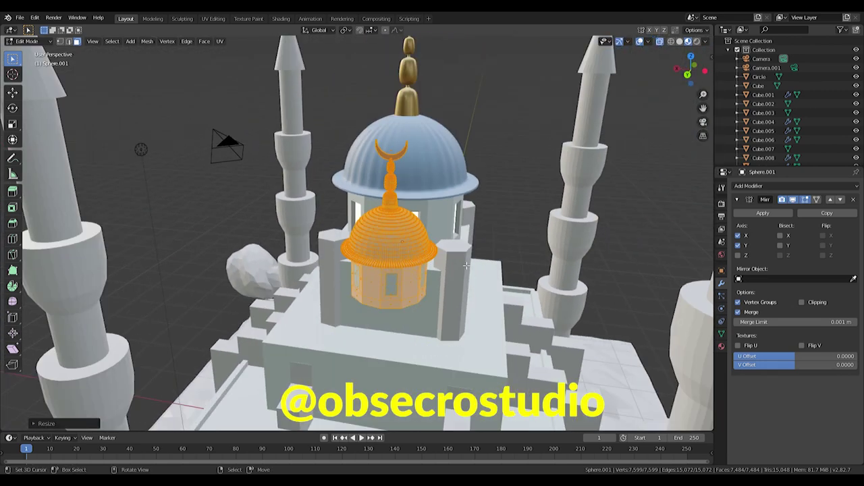
key("Tab")
mouse_move(470, 299)
middle_mouse_down()
mouse_move(511, 247)
mouse_move(617, 260)
mouse_move(406, 276)
middle_mouse_up()
Step: Shrink the windowed dome further, then undo the last two edits
key("Tab")
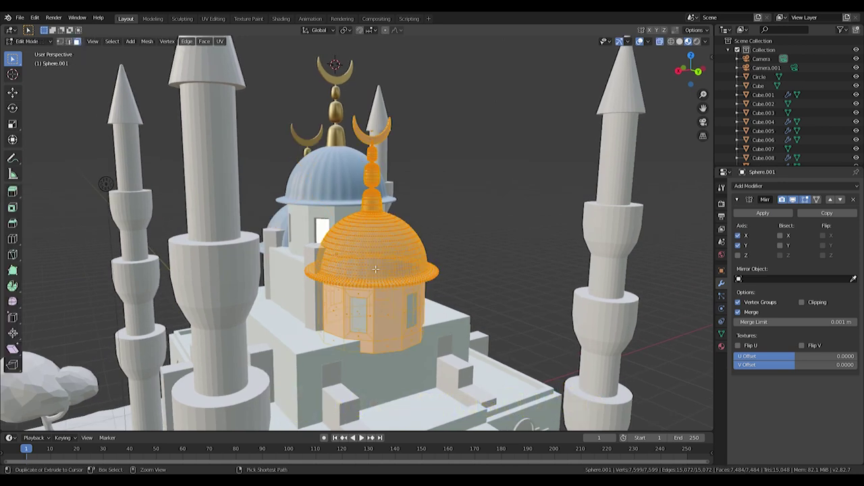
key("s")
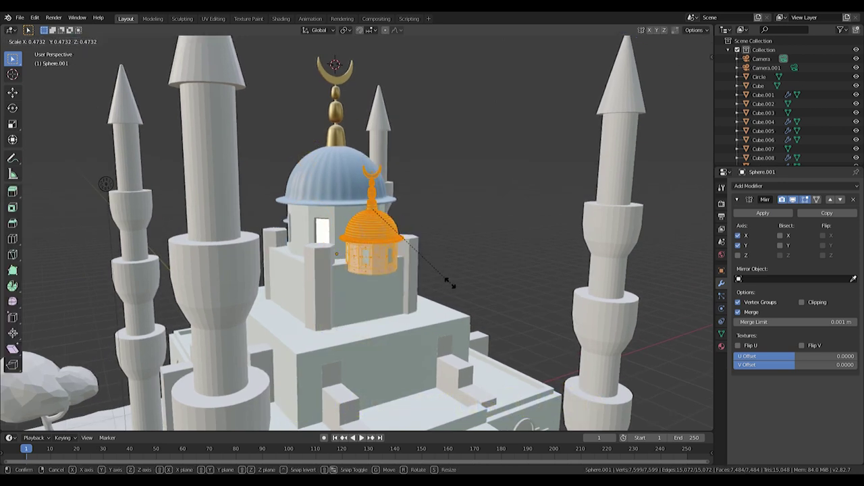
left_click(459, 291)
key("Tab")
middle_click_drag(458, 297, 424, 303)
key("Tab")
key("Tab")
key("Tab")
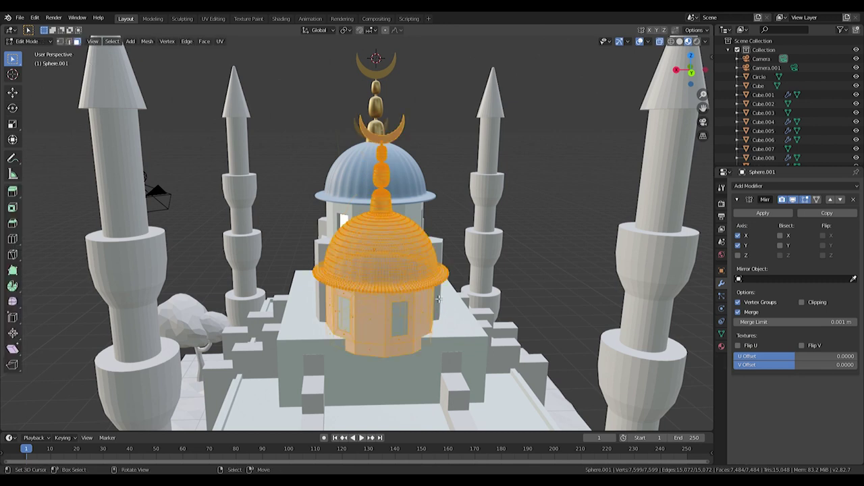
key("ctrl+z")
key("ctrl+z")
key("ctrl+z")
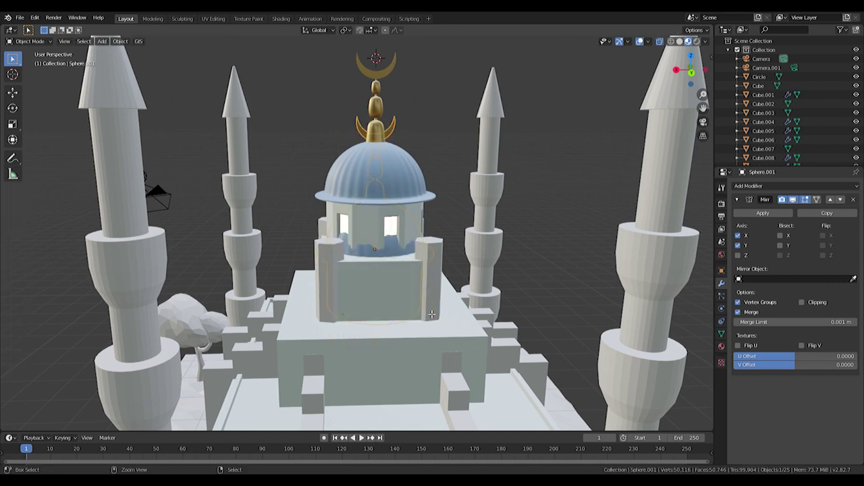
key("ctrl+z")
key("ctrl+z")
Step: Remove the dome's Mirror modifier and raise the whole dome mesh above the main dome
mouse_move(431, 314)
middle_mouse_down()
mouse_move(407, 136)
mouse_move(400, 148)
middle_mouse_up()
key("Tab")
key("a")
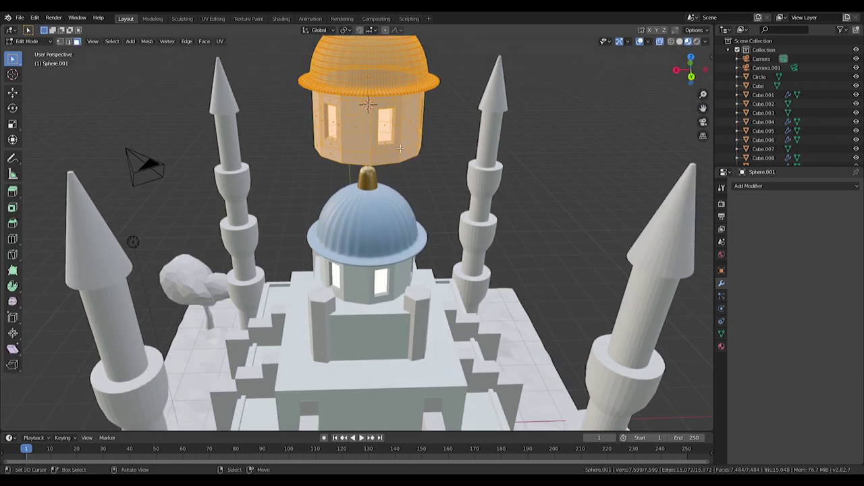
key("Escape")
scroll(401, 149, "up", 3)
scroll(401, 149, "down", 4)
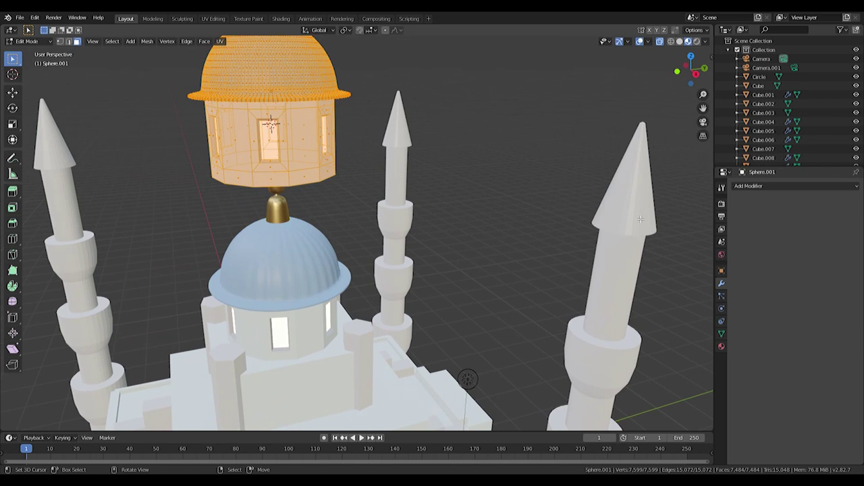
left_click(768, 186)
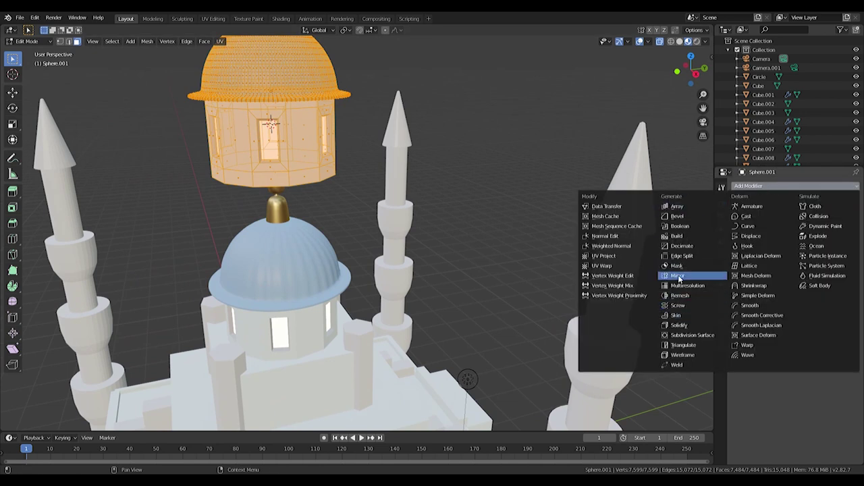
Step: Add a Mirror modifier to the side dome and try a vertical move, then cancel it
left_click(678, 278)
middle_click_drag(354, 179, 368, 196)
key("Tab")
key("g")
key("z")
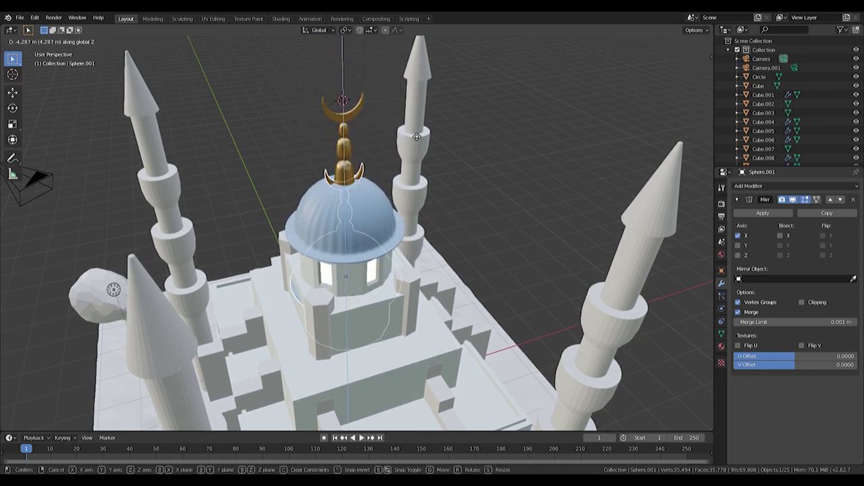
middle_click_drag(518, 71, 405, 290)
key("g")
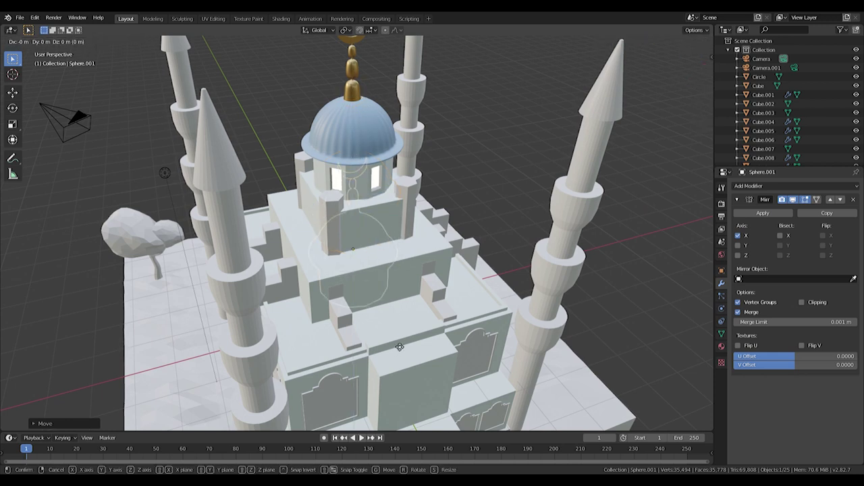
key("Escape")
Step: Shift the dome mesh along Y and to the right from the top view
key("Tab")
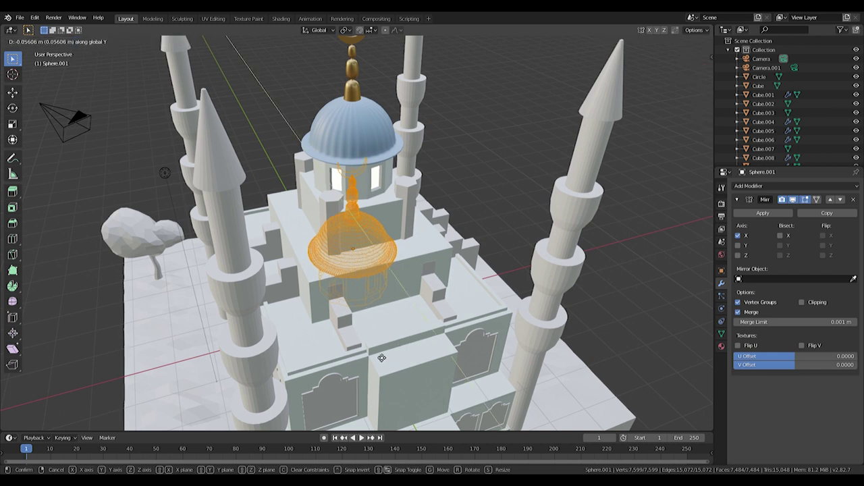
left_click(435, 379)
middle_click_drag(435, 379, 470, 367)
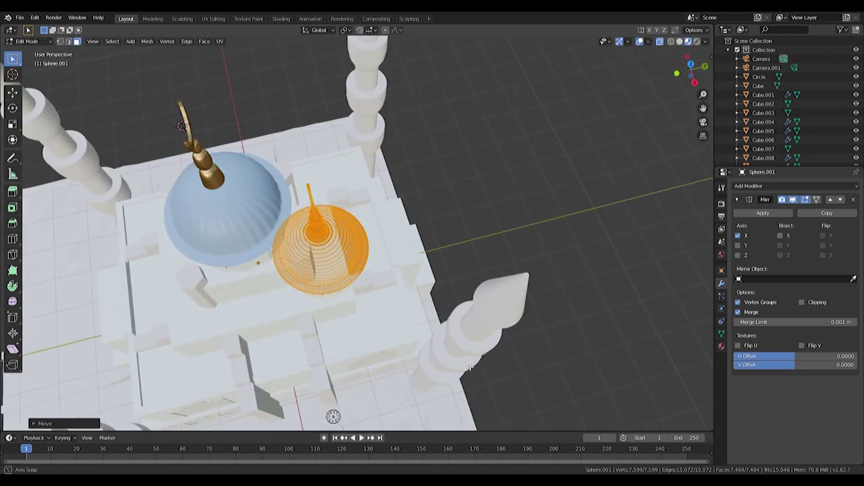
key("KP_7")
scroll(521, 295, "up", 2)
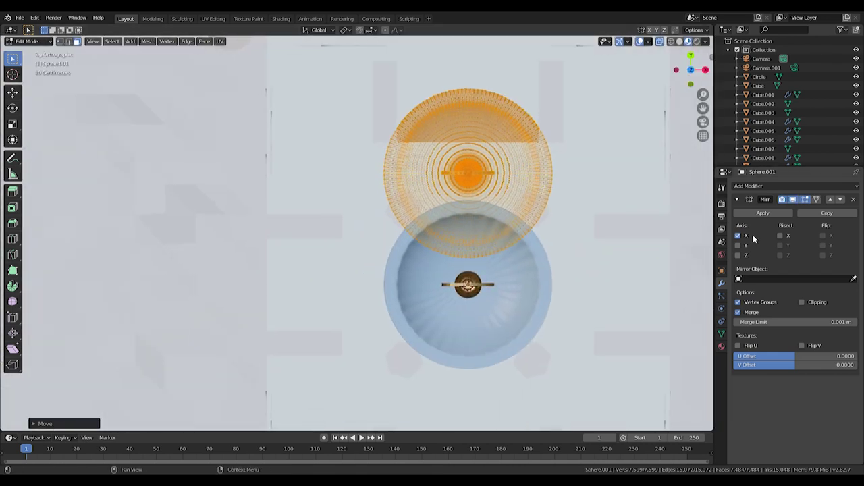
scroll(504, 229, "down", 3)
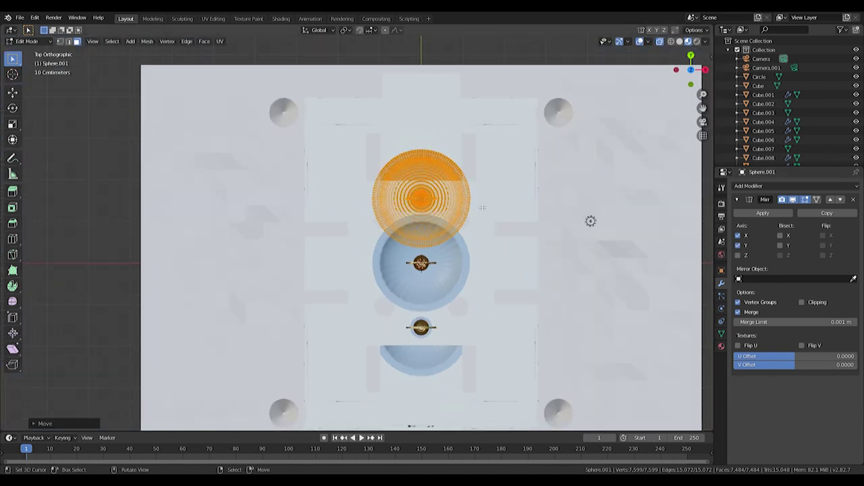
left_click(563, 205)
middle_click_drag(563, 205, 475, 315)
key("KP_Decimal")
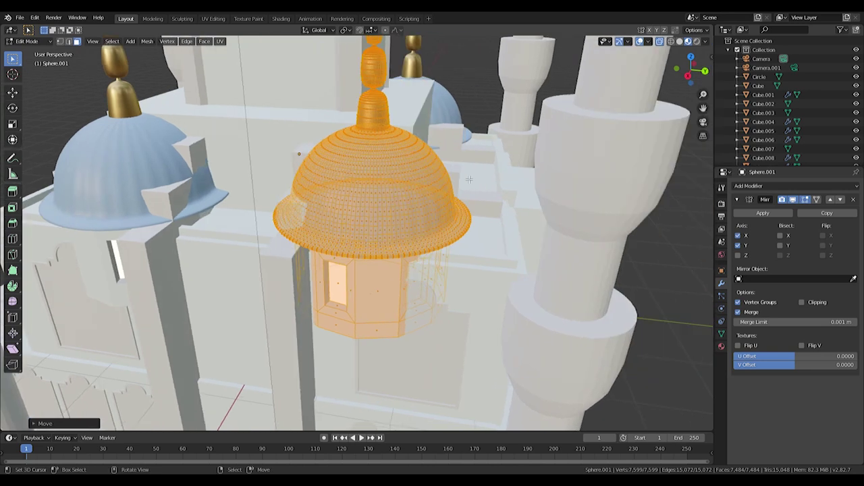
key("y")
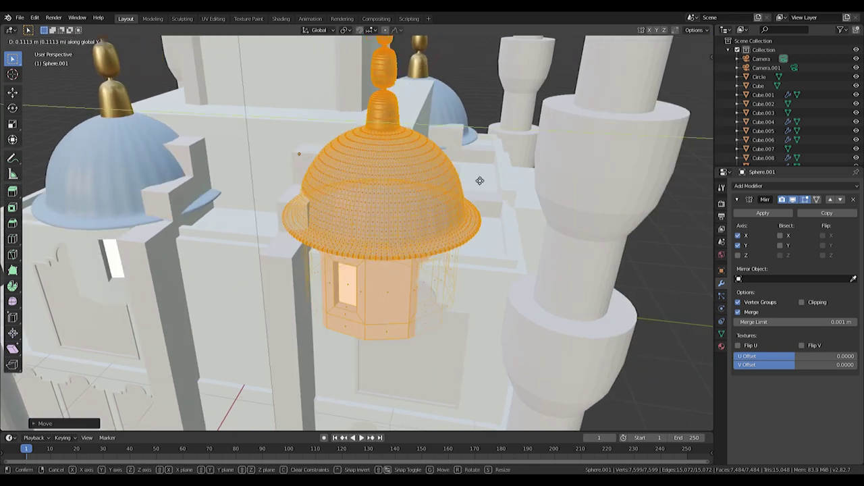
left_click(516, 182)
Step: Resize the dome and move it along the X axis
key("s")
left_click(517, 193)
mouse_move(517, 193)
middle_mouse_down()
mouse_move(465, 248)
mouse_move(594, 232)
middle_mouse_up()
key("g")
key("x")
left_click(465, 248)
key("KP_7")
scroll(587, 261, "down", 1)
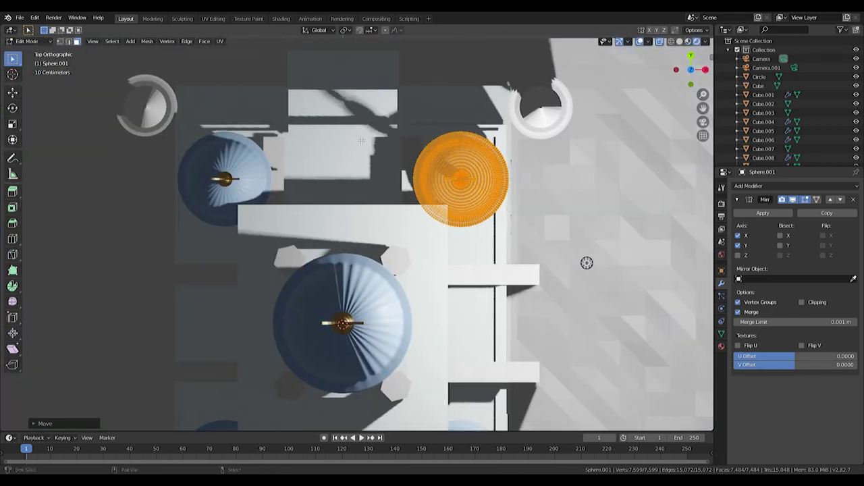
Step: Check the dome's placement in wireframe and solid shading
key("Tab")
key("shift+z")
key("KP_Decimal")
mouse_move(438, 196)
middle_mouse_down()
mouse_move(473, 221)
mouse_move(516, 203)
mouse_move(560, 236)
middle_mouse_up()
key("Tab")
key("shift+z")
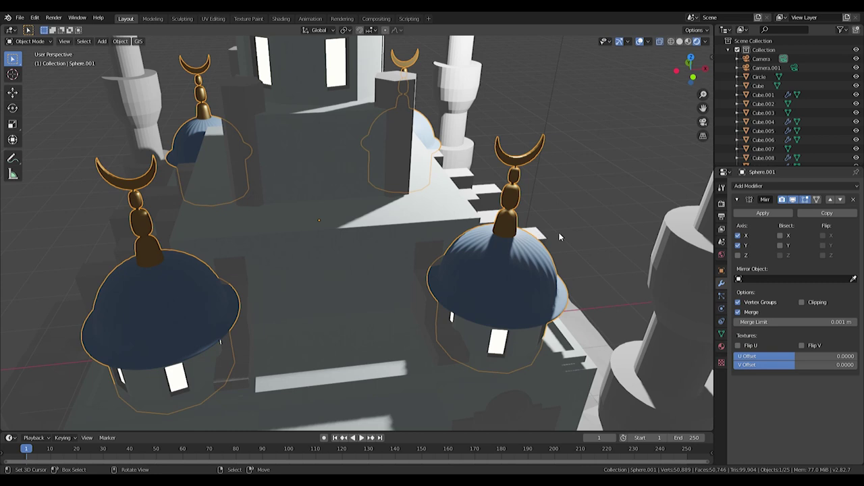
key("Tab")
key("grave")
Step: Scale the dome and inspect it from the right side view
middle_click_drag(575, 185, 530, 269)
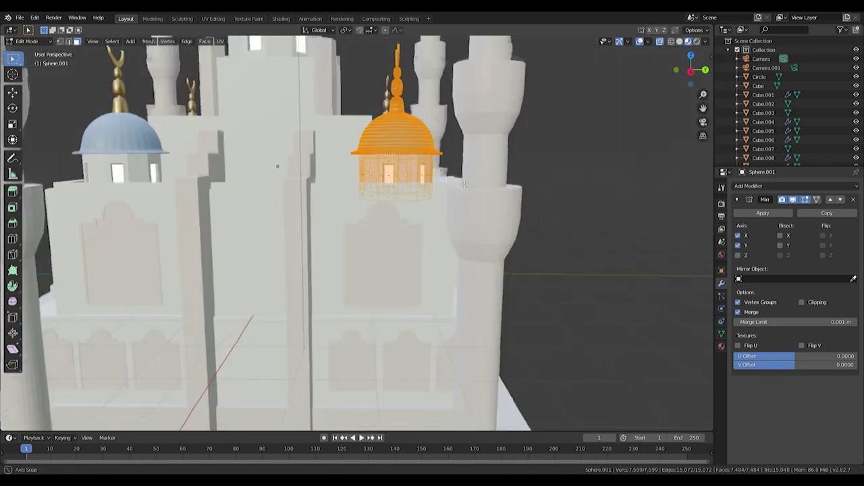
key("s")
key("KP_3")
key("shift+z")
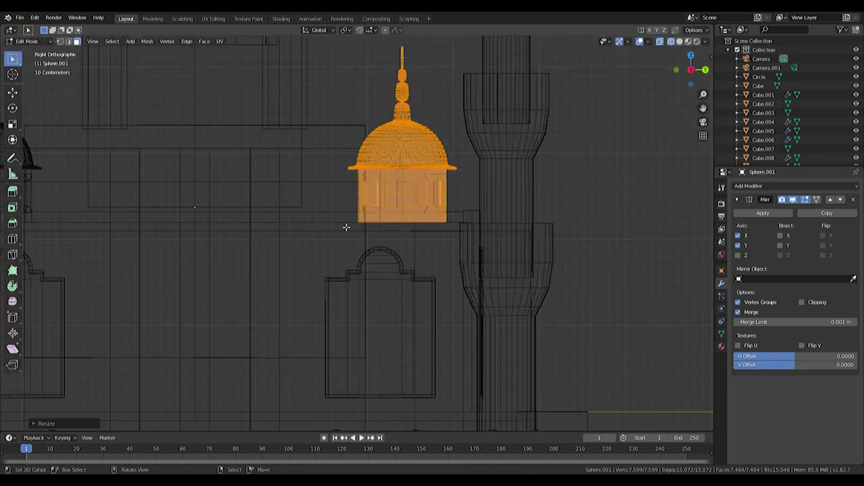
key("shift+z")
middle_click_drag(467, 183, 498, 282)
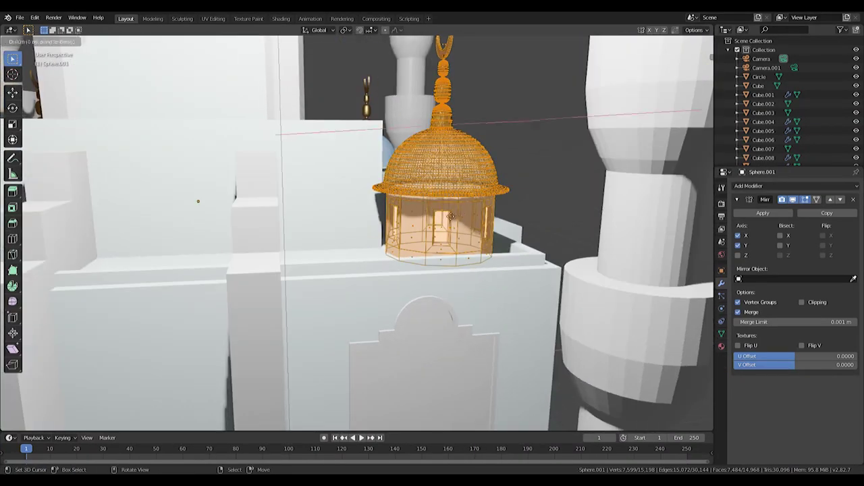
scroll(465, 239, "down", 5)
middle_click_drag(466, 239, 405, 203)
Step: Duplicate the domed tower and shrink the copy to 0.444 size
key("shift+d")
key("s")
left_click(408, 210)
key("KP_Decimal")
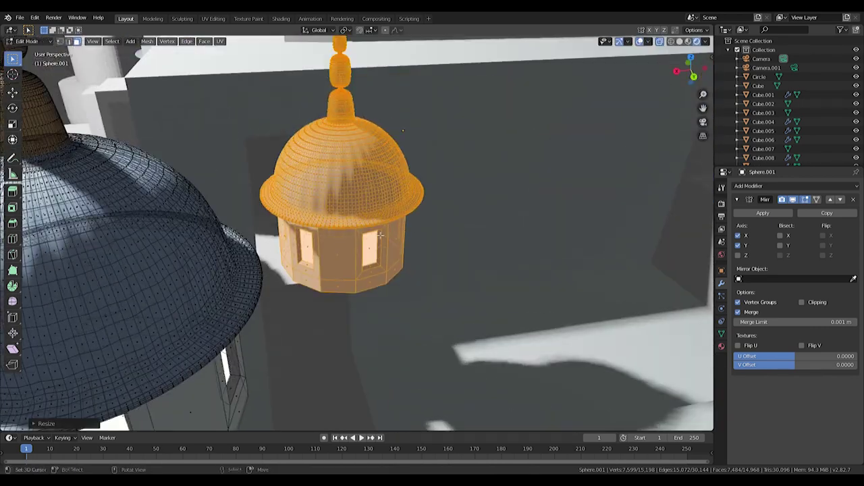
key("Tab")
key("KP_7")
mouse_move(470, 323)
middle_mouse_down("shift")
mouse_move(501, 255)
mouse_move(482, 222)
middle_mouse_up("shift")
Step: Select the whole small tower and scale it to 0.781
left_click(330, 235, "alt")
left_click(330, 235)
scroll(331, 234, "up", 3)
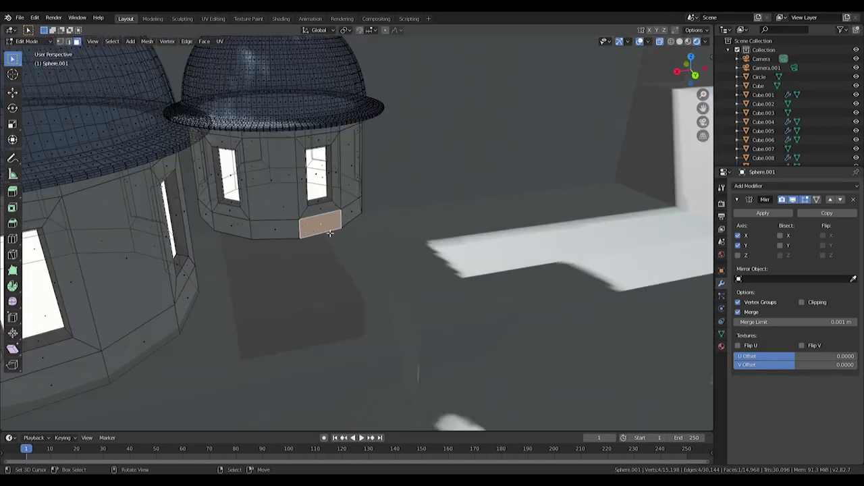
key("ctrl+l")
mouse_move(282, 235)
middle_mouse_down()
mouse_move(308, 81)
mouse_move(309, 174)
middle_mouse_up()
key("s")
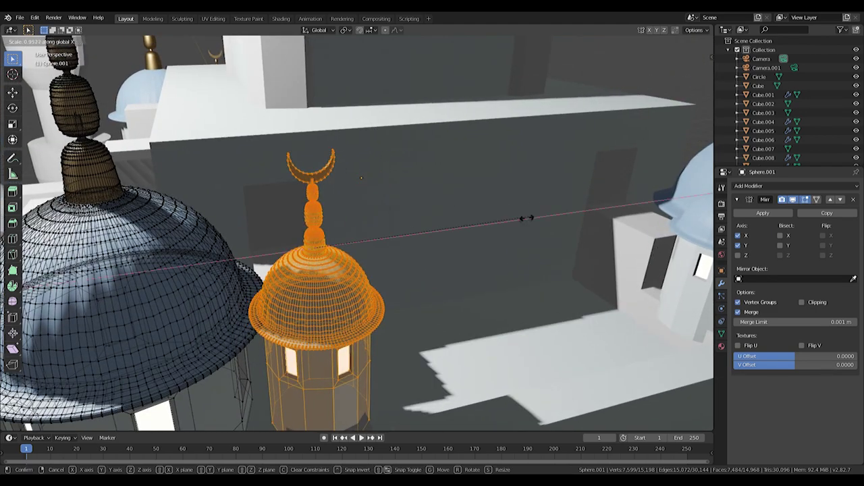
left_click(501, 236)
Step: Move the small tower along the X axis beside the dome
middle_click_drag(501, 236, 410, 305)
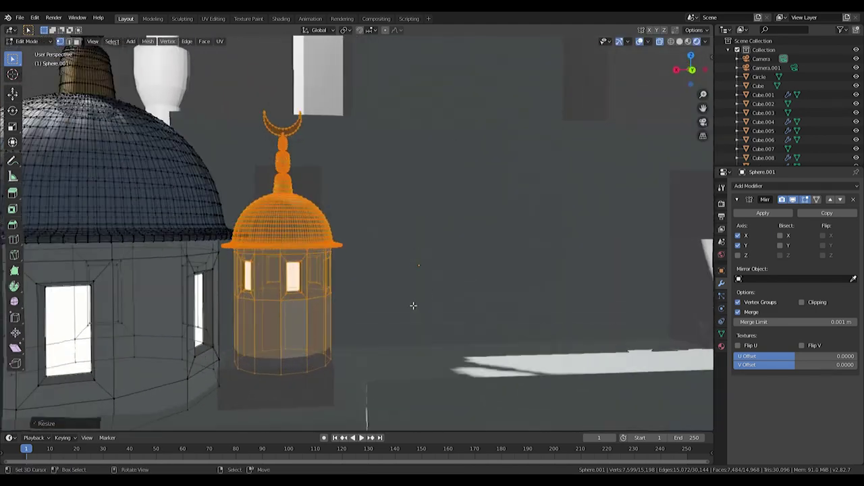
scroll(432, 290, "up", 2)
key("g")
key("x")
left_click(457, 278)
scroll(458, 278, "down", 3)
middle_click_drag(458, 278, 337, 223)
scroll(287, 215, "up", 3)
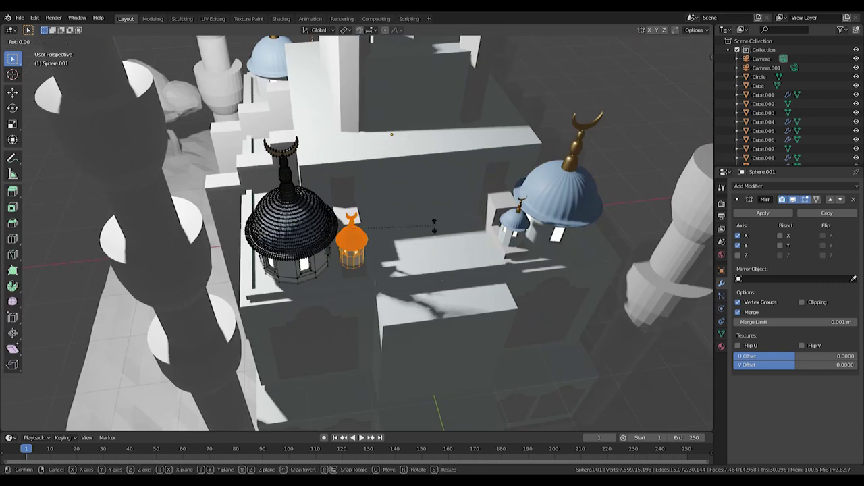
Step: Deselect part of the small tower's vertices, finish its vertical scaling, and return to Object Mode
key("c")
middle_click_drag(364, 254, 357, 236)
key("KP_Decimal")
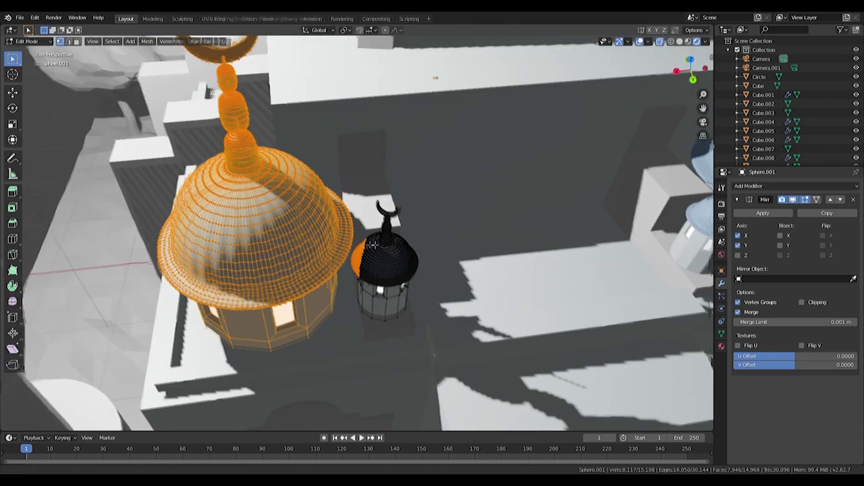
key("Return")
scroll(405, 202, "down", 3)
key("Tab")
mouse_move(384, 334)
middle_mouse_down()
mouse_move(354, 206)
mouse_move(405, 176)
mouse_move(378, 229)
middle_mouse_up()
scroll(354, 206, "up", 2)
scroll(406, 175, "down", 1)
Step: Duplicate the main dome, remove the extra copies, and select Sphere.002 with Cylinder.004
left_click(359, 233)
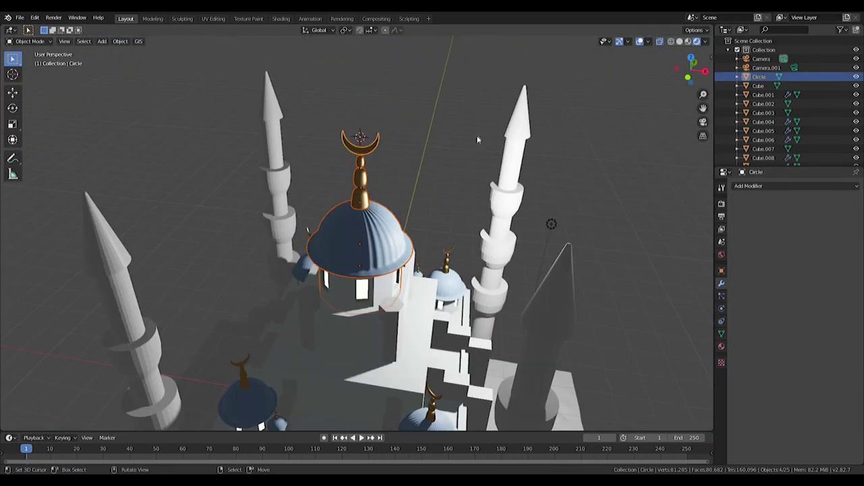
key("shift+d")
key("Delete")
left_click(349, 321)
left_click(344, 382, "shift")
mouse_move(349, 320)
middle_mouse_down()
mouse_move(426, 247)
mouse_move(405, 169)
middle_mouse_up()
scroll(405, 169, "up", 3)
Step: Add a Mirror modifier to Cylinder.004 and enter its Edit Mode in top view
key("Tab")
left_click(750, 186)
left_click(686, 266)
middle_click_drag(405, 237, 405, 169)
key("KP_7")
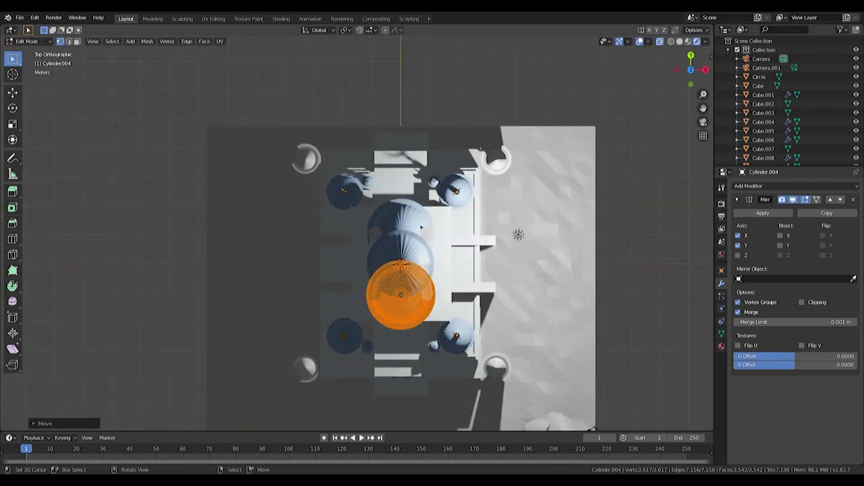
scroll(427, 267, "up", 3)
scroll(428, 267, "up", 2)
middle_click_drag(428, 267, 518, 288)
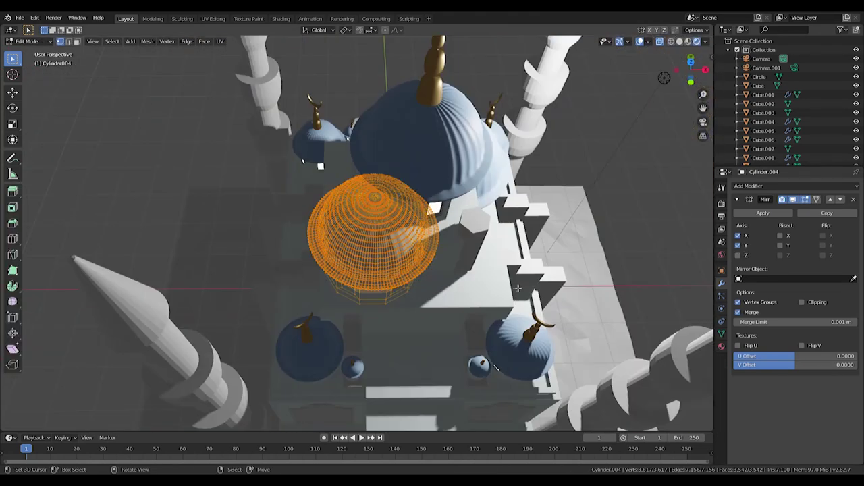
key("KP_7")
Step: Move the dome mesh along Y toward the front terrace
key("g")
key("y")
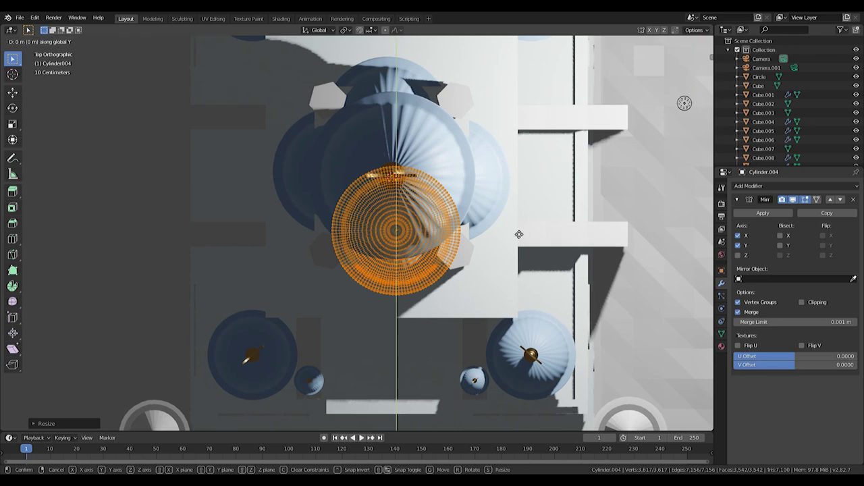
left_click(517, 235)
middle_click_drag(517, 236, 474, 243)
key("KP_1")
scroll(411, 337, "up", 3)
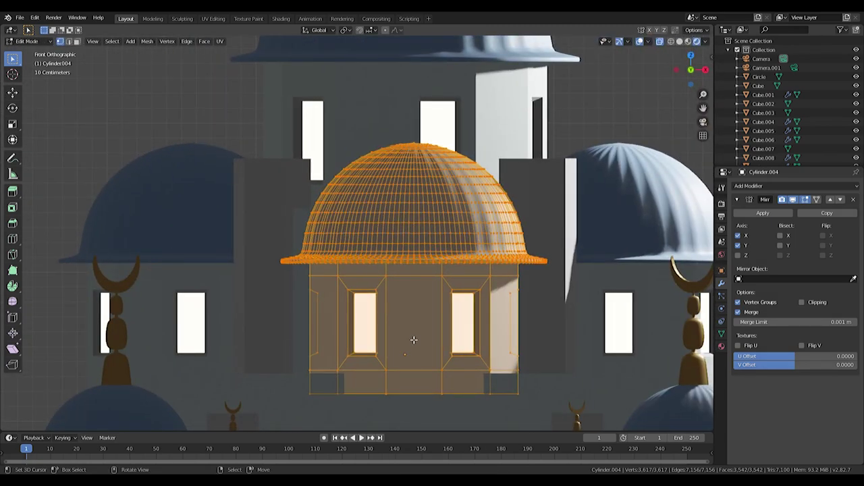
Step: Shorten the windowed drum by scaling it along Z
key("alt+a")
key("l")
key("s")
key("z")
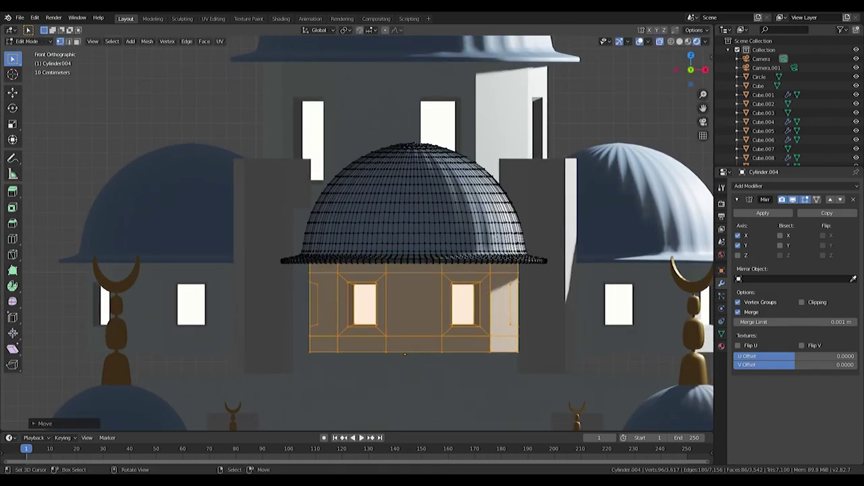
left_click(501, 278)
Step: Flatten the dome by scaling its linked part along Z
key("a")
key("alt+a")
key("l")
key("s")
key("z")
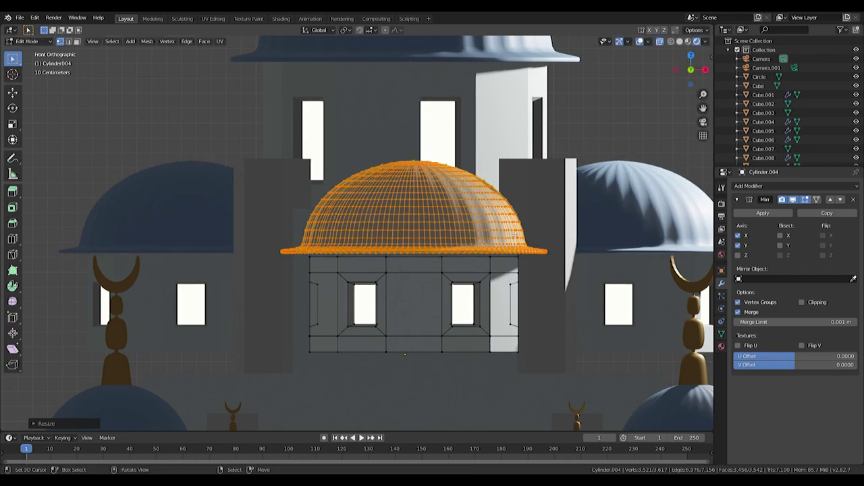
key("a")
Step: Frame the front dome piece in solid shading and move it onto the front terrace
middle_click_drag(418, 303, 494, 351)
key("KP_7")
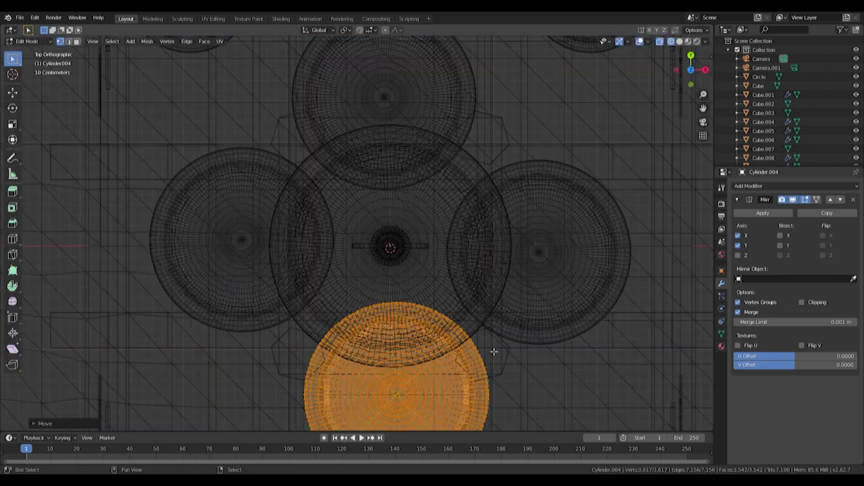
key("KP_Decimal")
key("KP_1")
key("shift+z")
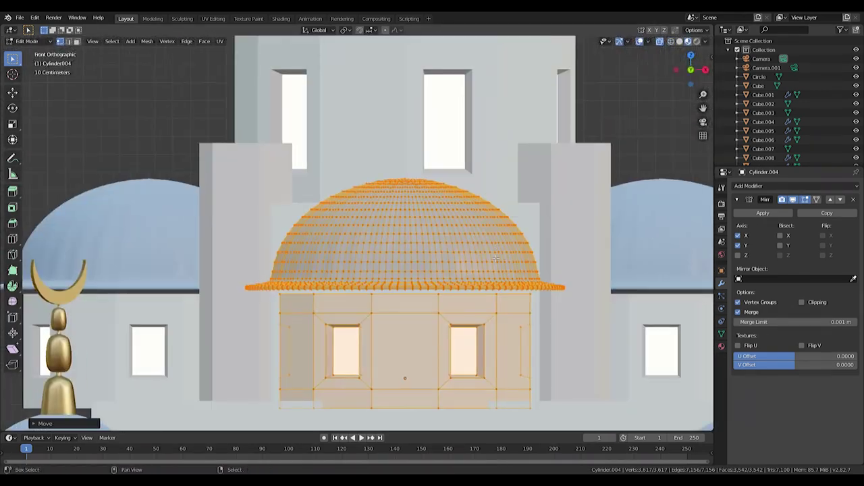
mouse_move(517, 270)
middle_mouse_down()
mouse_move(441, 301)
mouse_move(398, 295)
middle_mouse_up()
key("alt+a")
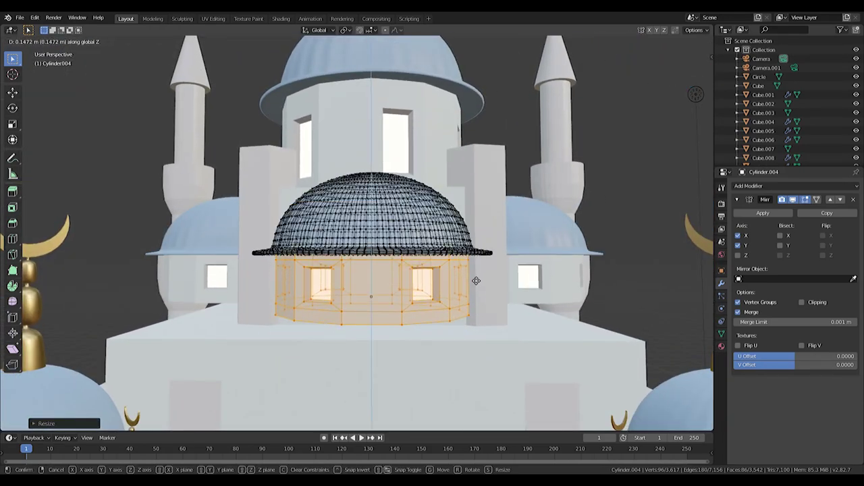
mouse_move(410, 223)
middle_mouse_down()
mouse_move(391, 331)
mouse_move(475, 279)
middle_mouse_up()
left_click(399, 326)
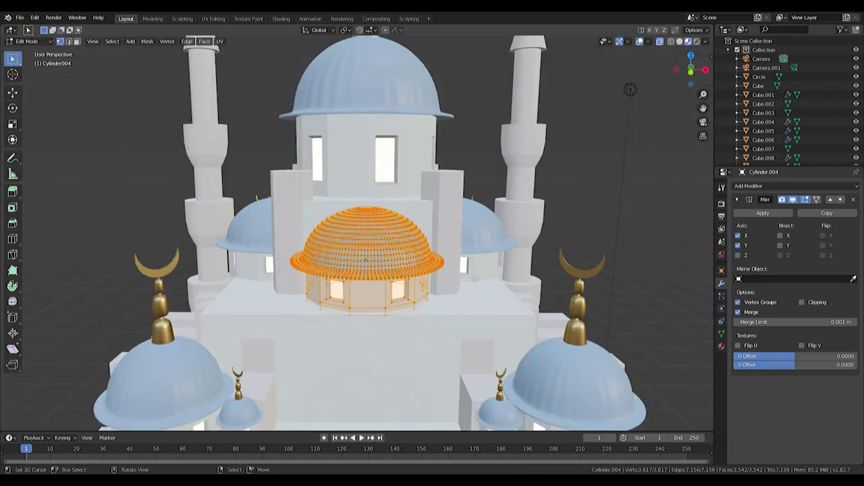
Step: Rotate the piece 7.27° about Z against the central tower
key("KP_1")
scroll(429, 296, "up", 3)
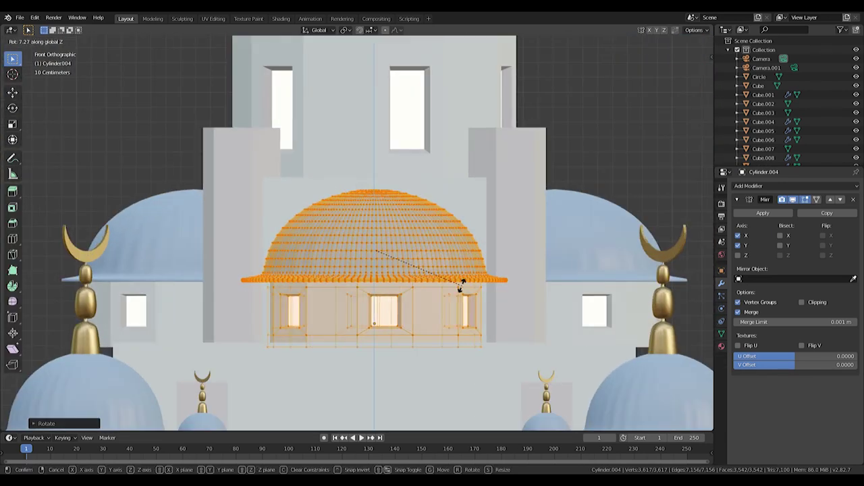
left_click(448, 271)
mouse_move(448, 272)
middle_mouse_down()
mouse_move(486, 295)
mouse_move(424, 278)
middle_mouse_up()
Step: Toggle back into Edit Mode on the front dome and zoom in closer
key("Tab")
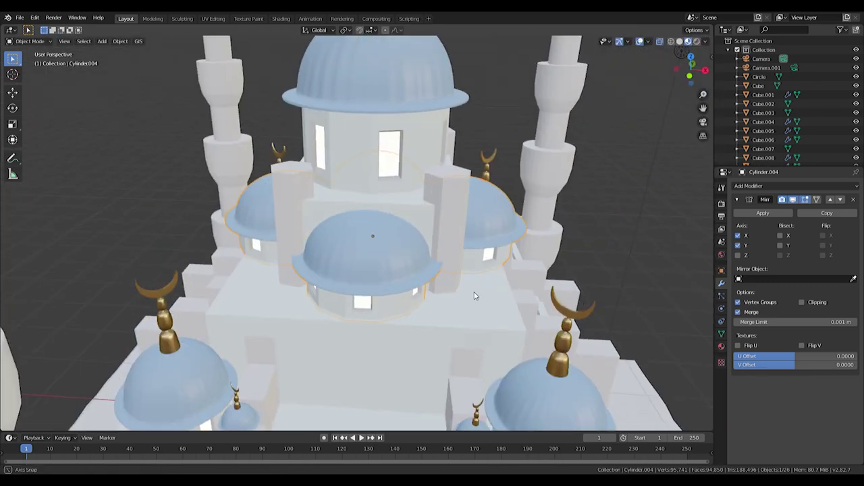
key("Tab")
scroll(425, 278, "up", 3)
scroll(380, 292, "up", 2)
middle_click_drag(405, 315, 420, 284)
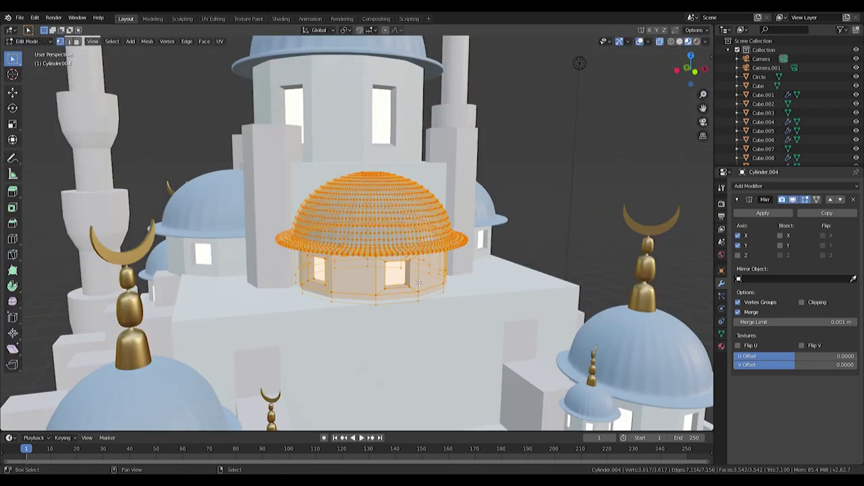
Step: Raise the duplicated dome copy along Z and scale its height
middle_click_drag(428, 395, 448, 340)
middle_click_drag(409, 309, 432, 297)
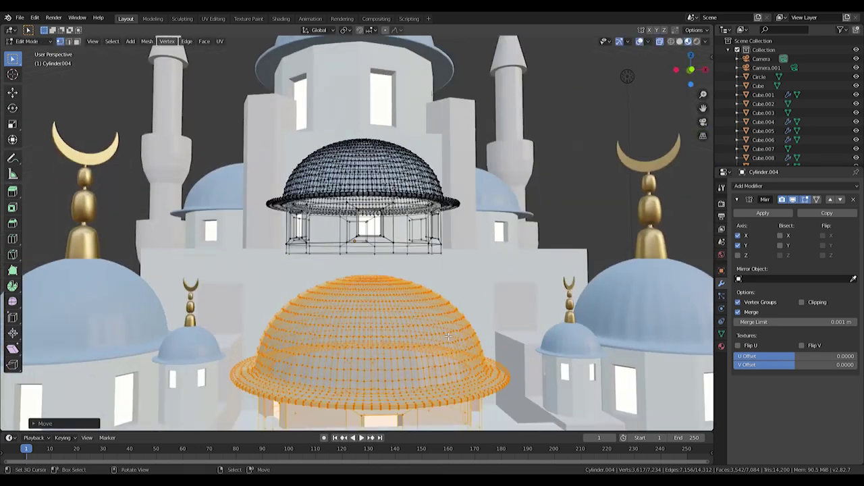
scroll(440, 289, "up", 2)
left_click(440, 289)
scroll(440, 288, "down", 4)
scroll(412, 288, "up", 4)
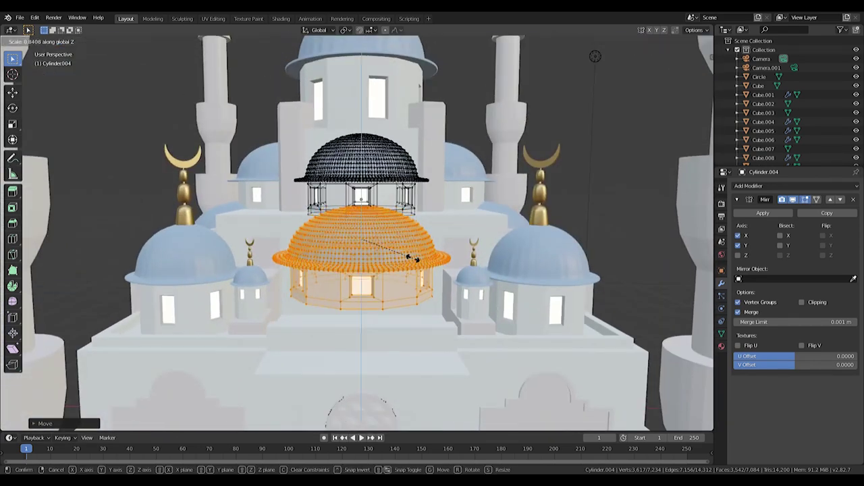
left_click(415, 259)
middle_click_drag(415, 259, 387, 294)
middle_click_drag(458, 289, 402, 287)
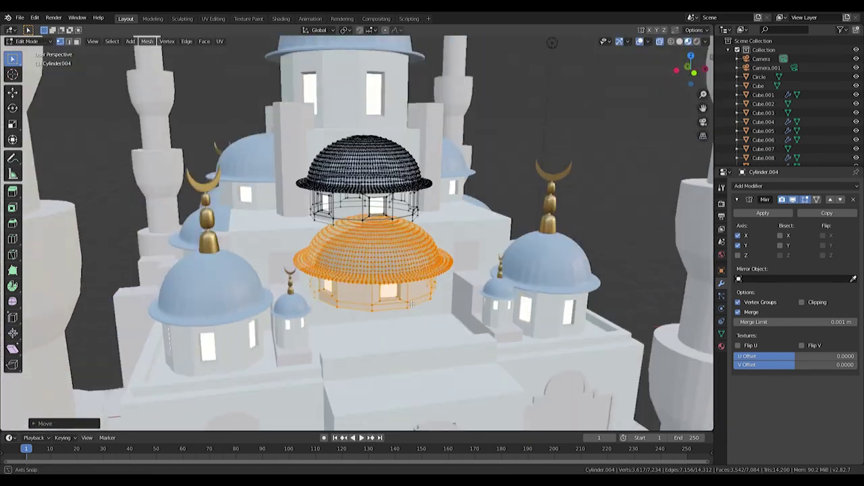
Step: Select the upper dome part, undo the last change, and raise the drum
key("a")
key("ctrl+z")
scroll(459, 289, "up", 2)
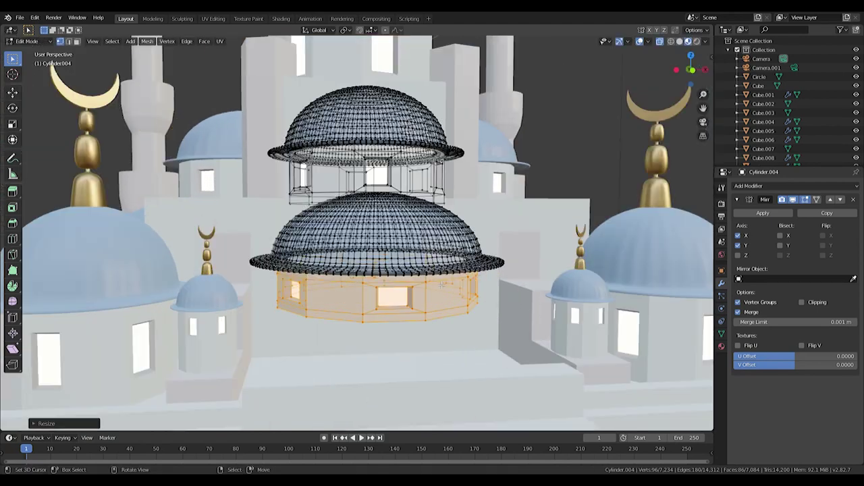
left_click(443, 220)
mouse_move(443, 220)
middle_mouse_down()
mouse_move(465, 265)
mouse_move(440, 299)
middle_mouse_up()
Step: Lower the Cylinder.005 dome and its inner drum along Z beneath Cylinder.004
key("Tab")
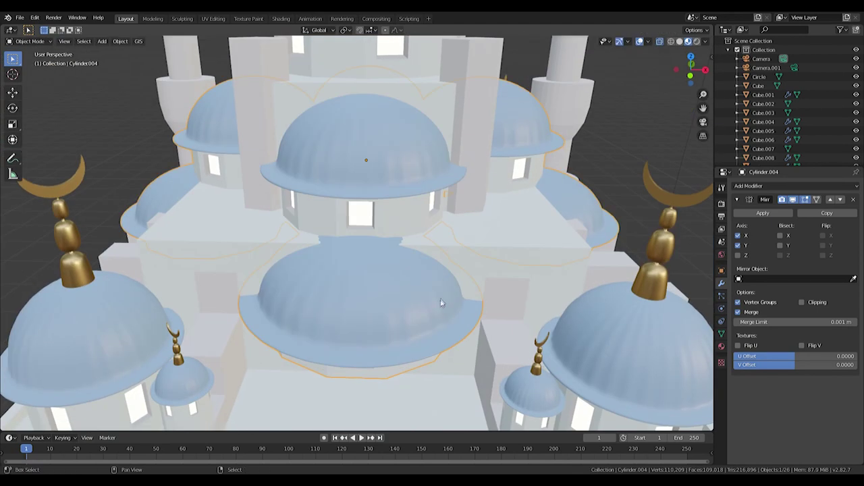
left_click(440, 299)
key("Tab")
key("l")
key("g")
key("z")
left_click(411, 278)
middle_click_drag(410, 278, 459, 178)
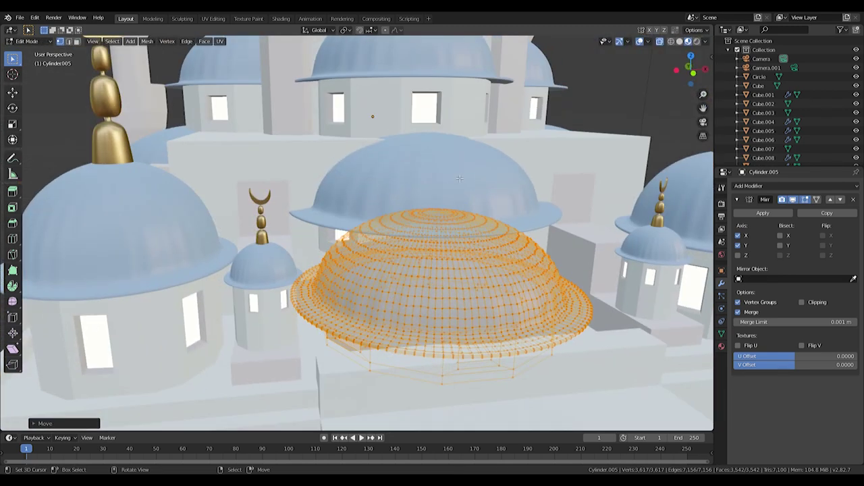
Step: Switch to the upper dome piece and select its linked mesh
key("Tab")
left_click(459, 177)
key("Tab")
key("l")
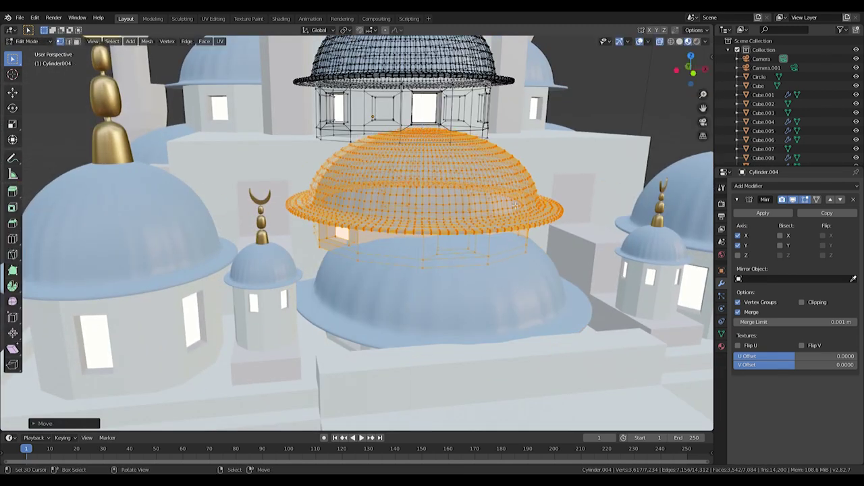
middle_click_drag(515, 205, 435, 223)
Step: Look at the mosque from the front and select the top dome with its finial
key("g")
key("KP_1")
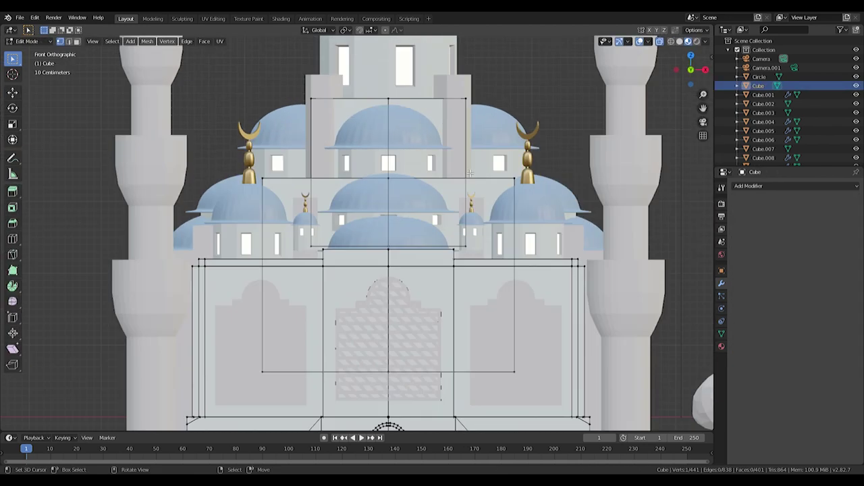
scroll(401, 167, "up", 1)
scroll(401, 167, "up", 1)
scroll(401, 167, "up", 1)
left_click(401, 166)
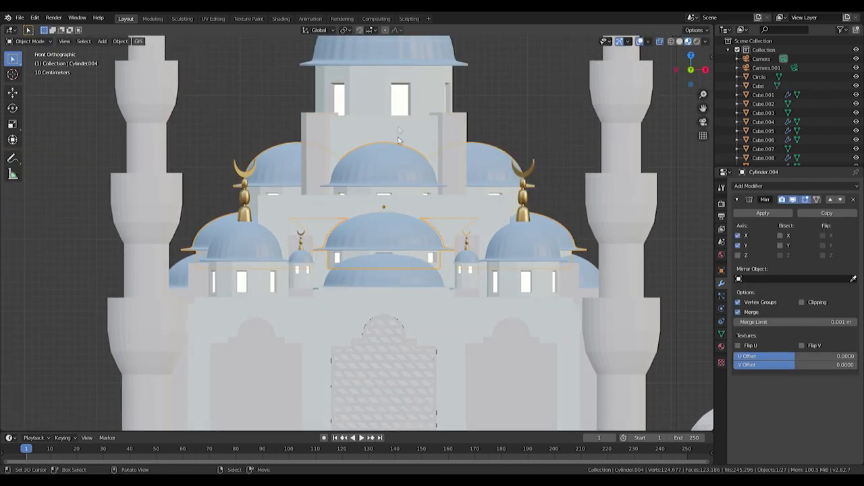
middle_click_drag(401, 166, 432, 287, "shift")
Step: Select the top, front and lower dome pieces in turn from a perspective view
left_click(432, 288)
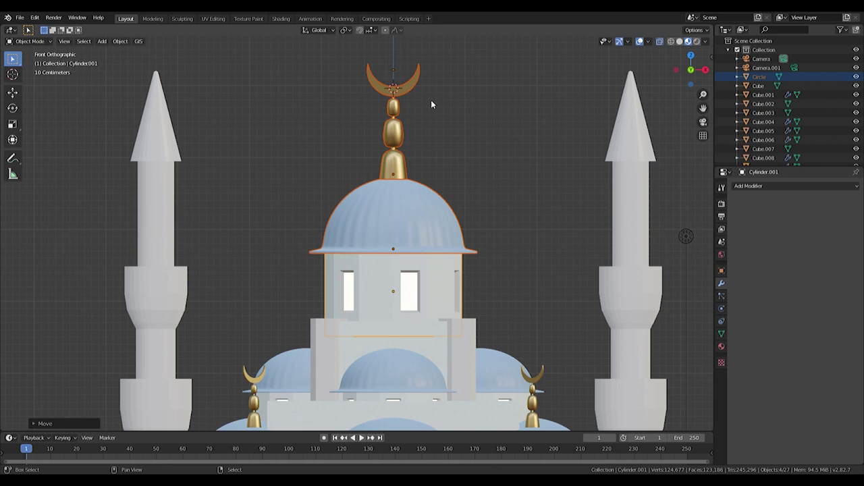
left_click(409, 315)
scroll(410, 315, "down", 1)
scroll(415, 386, "down", 1)
middle_click_drag(415, 386, 399, 334)
left_click(399, 333)
Step: Briefly check the lower dome's mesh, then orbit around the whole mosque
key("Tab")
scroll(413, 380, "up", 2)
key("Tab")
scroll(423, 419, "down", 5)
mouse_move(423, 419)
middle_mouse_down()
mouse_move(503, 298)
mouse_move(393, 137)
mouse_move(378, 202)
mouse_move(384, 311)
middle_mouse_up()
scroll(393, 137, "down", 2)
scroll(393, 137, "up", 3)
scroll(392, 137, "down", 2)
Step: Select the front minarets and the pillar beside the central tower, checking its mesh
left_click(241, 237)
left_click(439, 284, "shift")
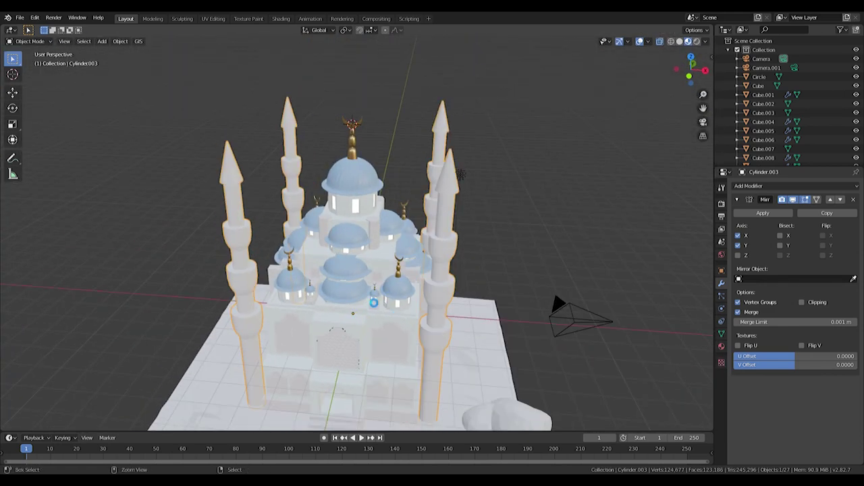
scroll(461, 174, "up", 4)
left_click(301, 304)
key("Tab")
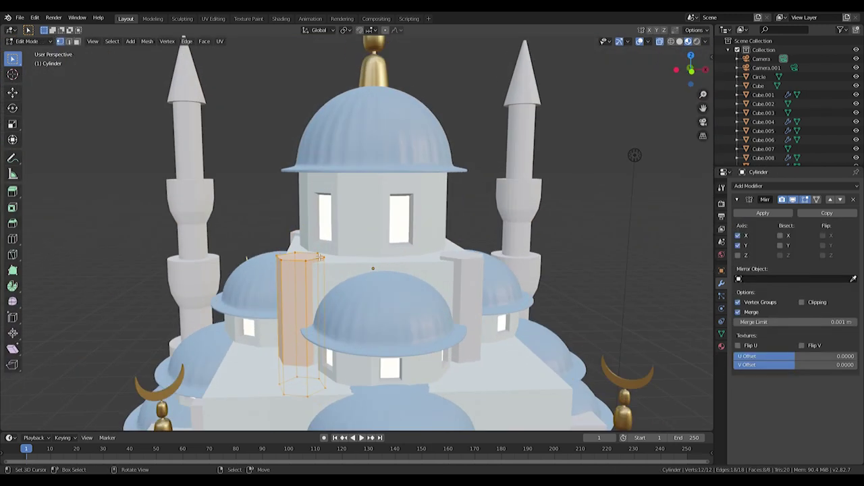
key("Tab")
mouse_move(320, 257)
middle_mouse_down()
mouse_move(448, 226)
mouse_move(431, 266)
middle_mouse_up()
Step: Add a Mirror modifier to the Sphere.002 dome
left_click(447, 226)
left_click(448, 226)
key("KP_7")
left_click(797, 185)
left_click(665, 276)
key("Tab")
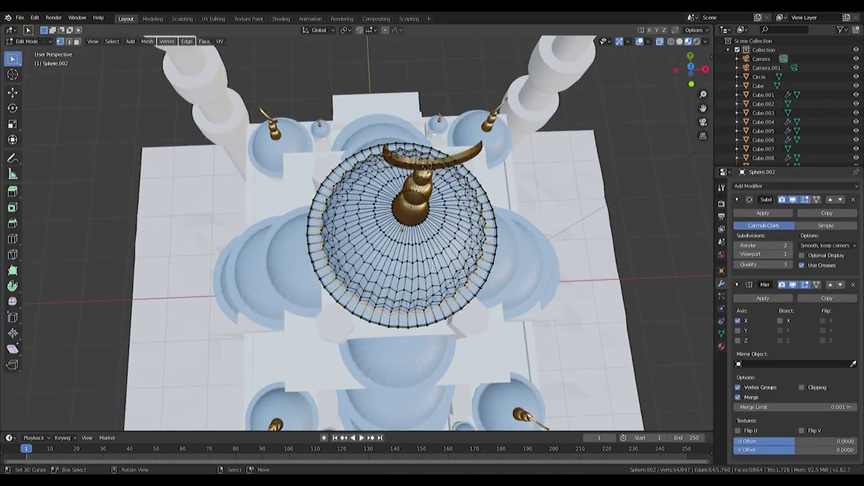
key("Tab")
Step: Raise the mirrored Sphere.002 half-domes along Z to just below the top dome
key("g")
key("Escape")
key("KP_1")
key("g")
key("z")
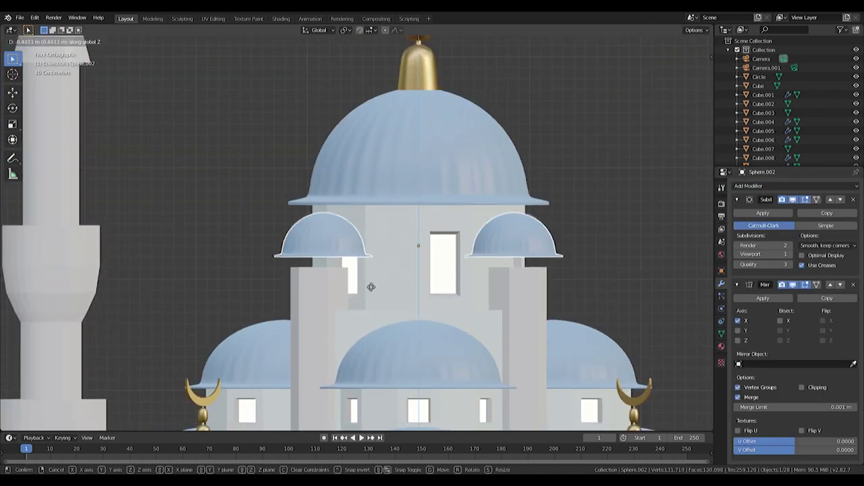
left_click(371, 287)
Step: Shrink the small half-domes beside the drum, then select the left minaret's mesh
scroll(371, 287, "up", 3)
key("s")
left_click(432, 274)
scroll(427, 276, "down", 3)
middle_click_drag(427, 276, 411, 182)
scroll(419, 230, "down", 2)
scroll(419, 229, "up", 2)
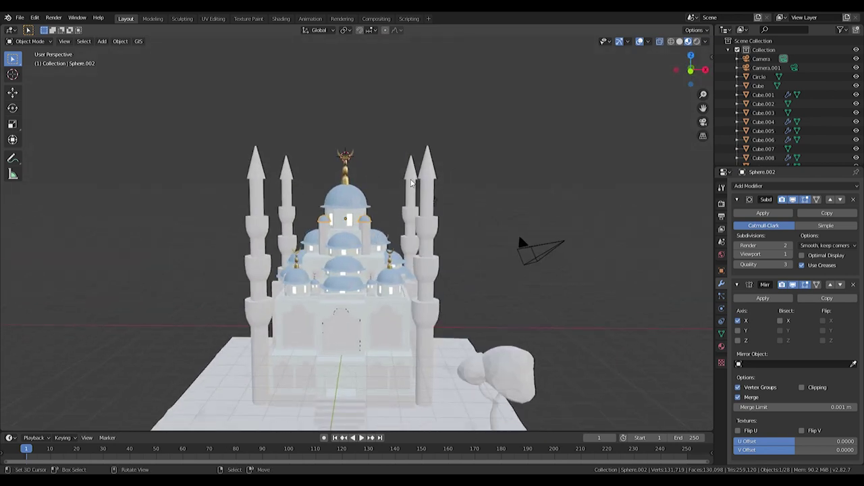
left_click(256, 223)
key("Tab")
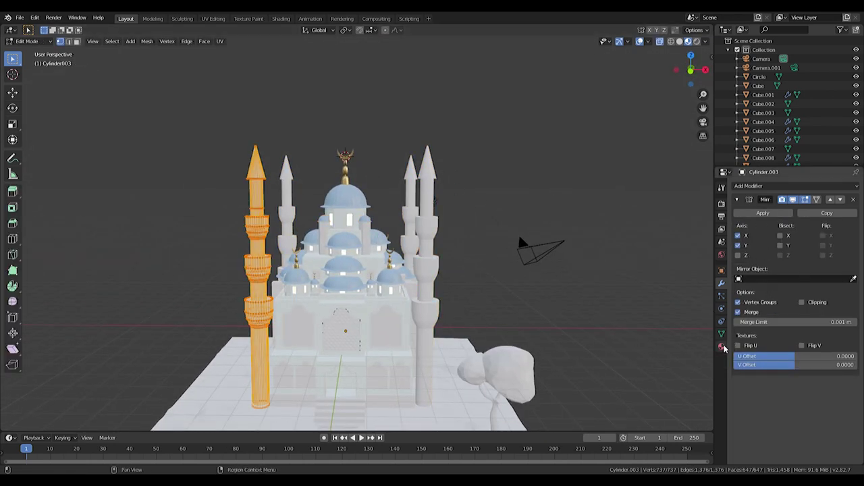
Step: Give the minaret the Tembok material and add a second slot holding Kubah
left_click(721, 347)
left_click(737, 225)
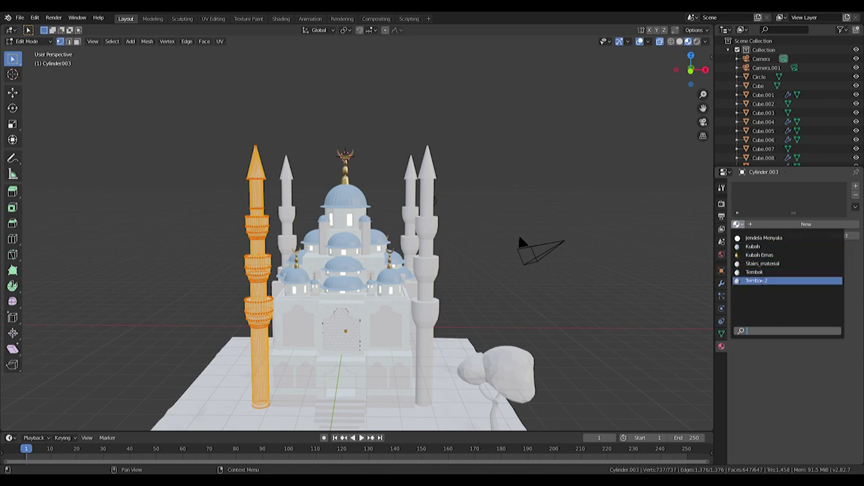
left_click(763, 274)
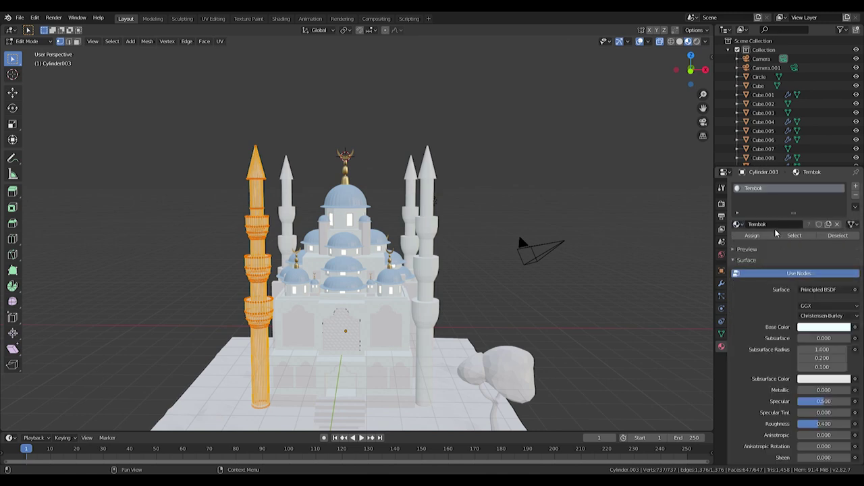
left_click(854, 188)
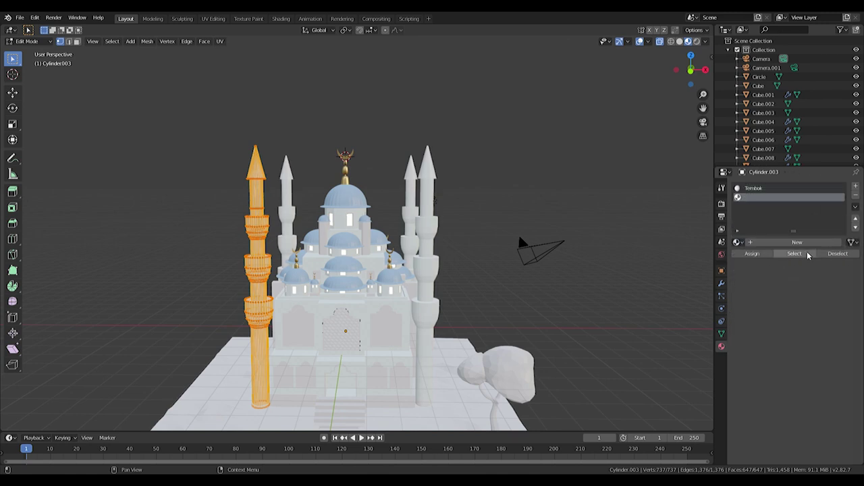
left_click(741, 242)
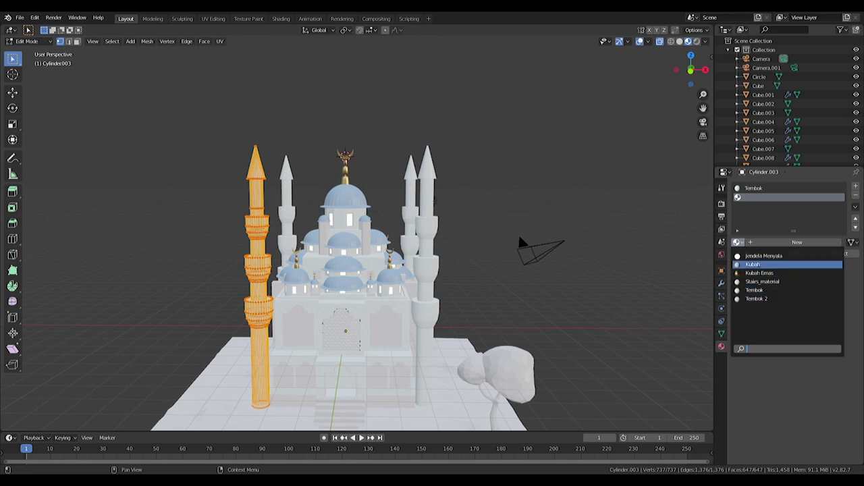
left_click(753, 264)
Step: In front view, box-select only the minaret's conical tip faces, then leave Edit Mode
key("KP_1")
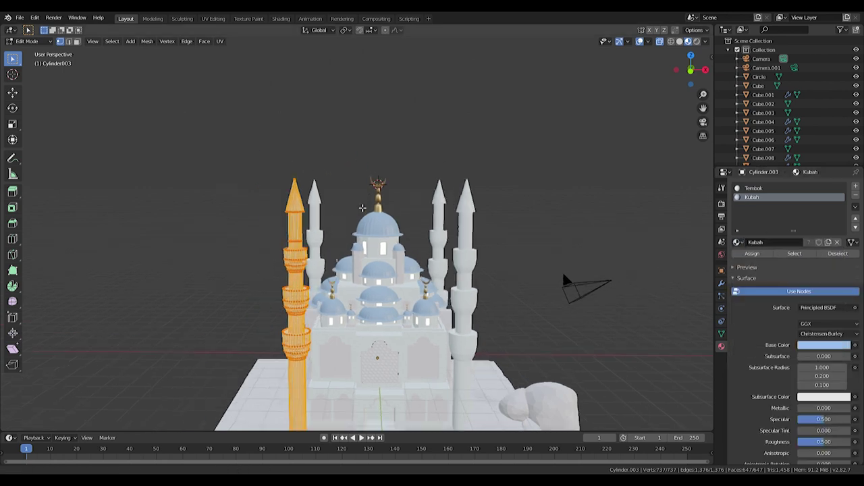
scroll(341, 213, "up", 5)
middle_click_drag(340, 212, 371, 255, "shift")
scroll(357, 223, "up", 1)
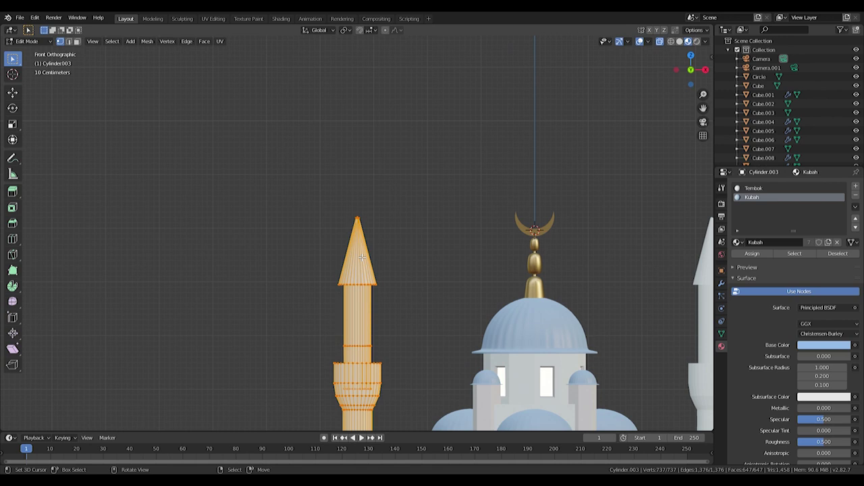
key("alt+a")
key("b")
left_click_drag(307, 183, 436, 295)
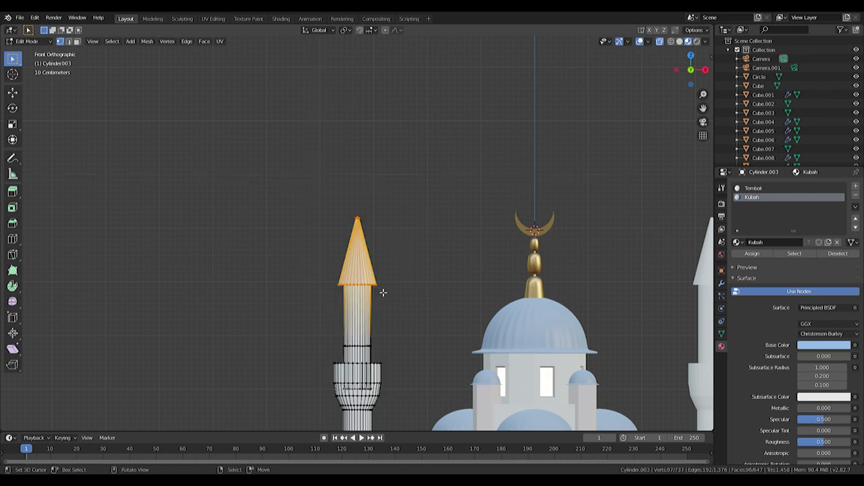
key("Tab")
Step: Zoom out and orbit to a frontal view of the whole mosque entrance
scroll(486, 256, "down", 5)
mouse_move(486, 256)
middle_mouse_down()
mouse_move(461, 301)
mouse_move(433, 167)
mouse_move(442, 259)
middle_mouse_up()
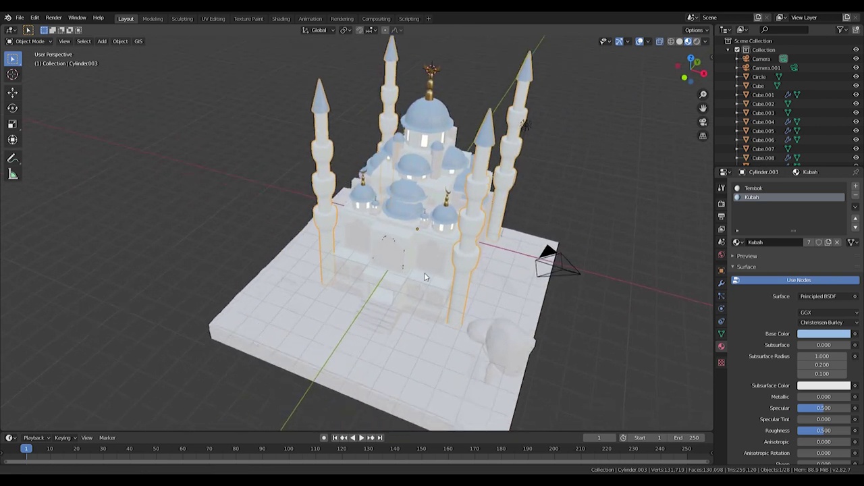
scroll(442, 259, "up", 4)
scroll(415, 178, "up", 3)
scroll(415, 177, "up", 3)
mouse_move(415, 178)
middle_mouse_down()
mouse_move(481, 273)
mouse_move(533, 268)
mouse_move(455, 227)
mouse_move(484, 228)
mouse_move(449, 230)
middle_mouse_up()
Step: Apply Kubah to the lattice window, doorway frame and side window frames in turn
left_click(467, 284)
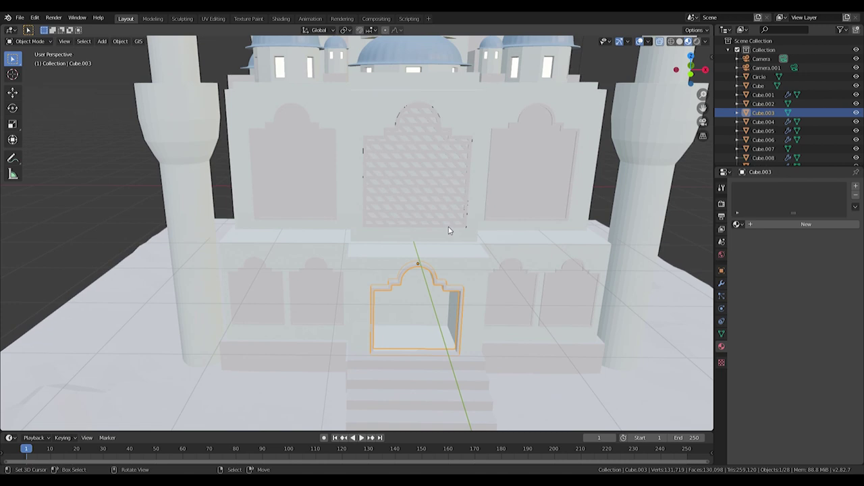
left_click(455, 164)
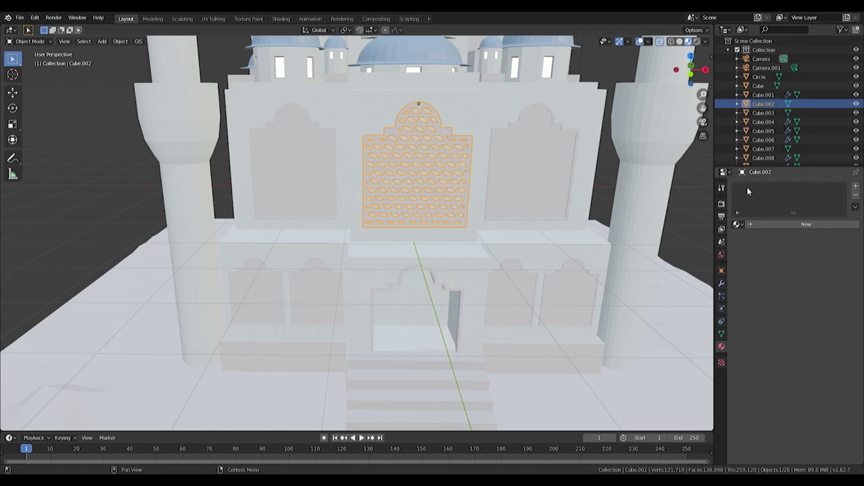
left_click(737, 224)
left_click(756, 247)
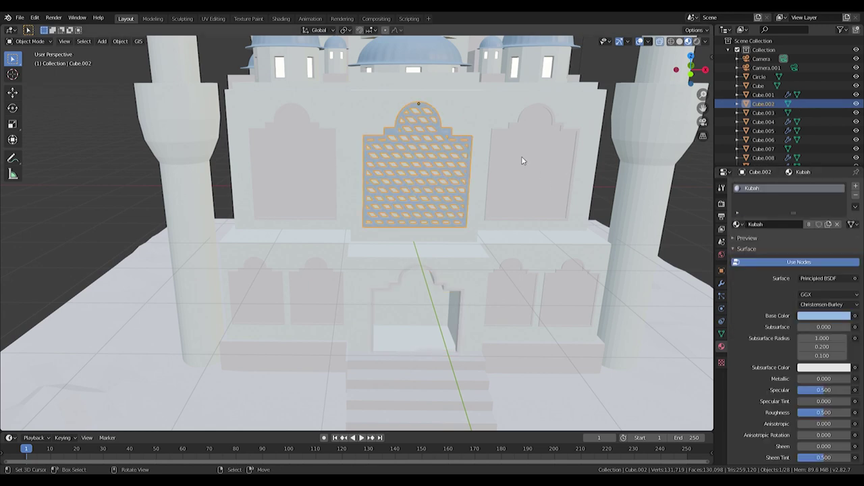
left_click(437, 279)
left_click(738, 224)
left_click(755, 248)
left_click(533, 194)
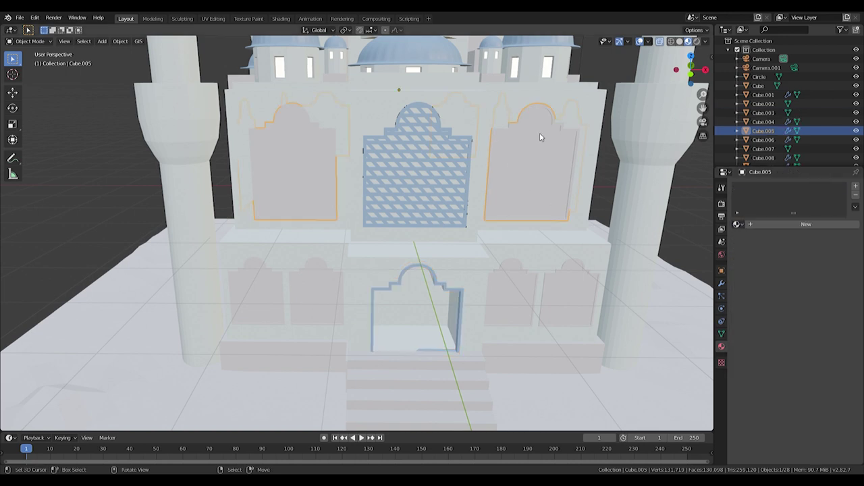
middle_click_drag(540, 132, 509, 174)
left_click(738, 224)
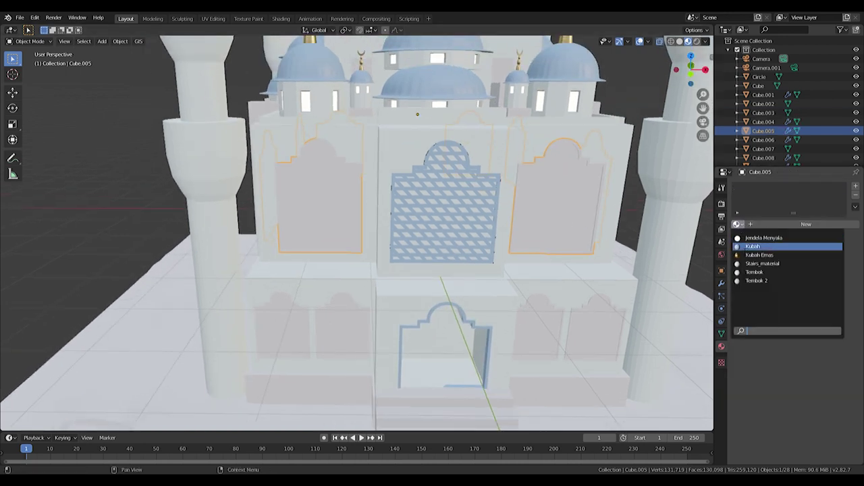
left_click(755, 247)
key("Tab")
Step: Select the linked geometry of the side window panes in Edit Mode
scroll(306, 203, "up", 4)
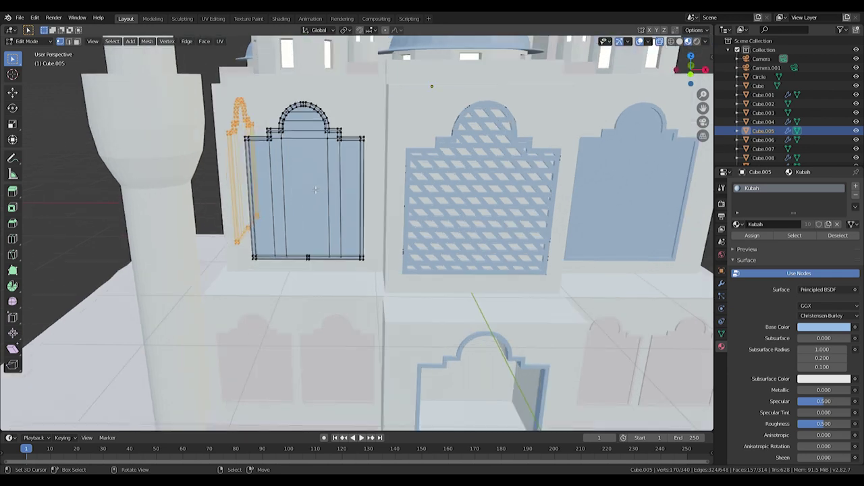
middle_click_drag(258, 185, 249, 181)
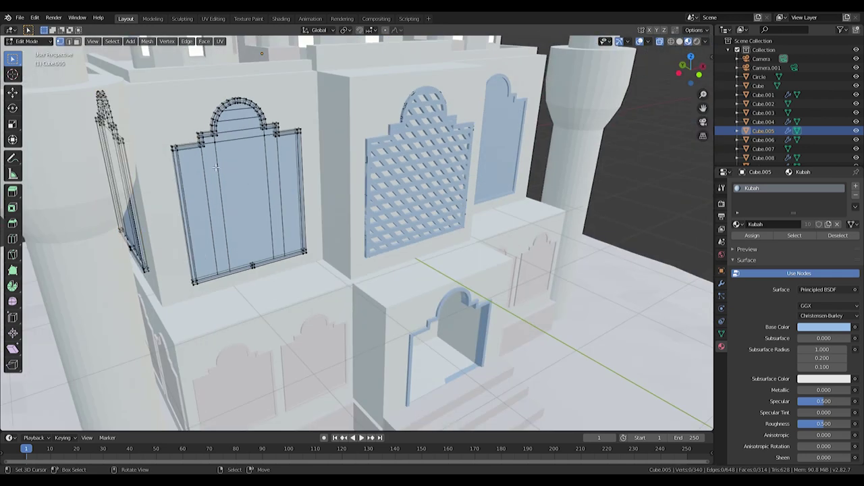
key("l")
key("l")
mouse_move(122, 189)
middle_mouse_down()
mouse_move(160, 200)
mouse_move(368, 183)
middle_mouse_up()
key("shift+l")
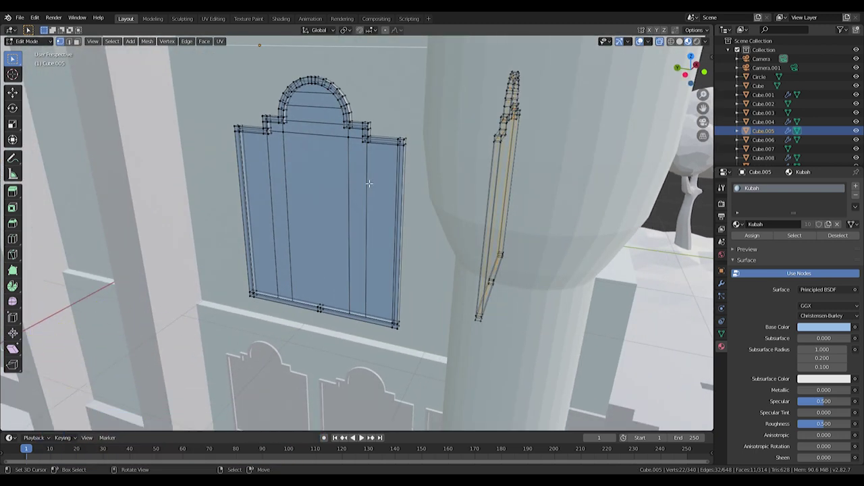
key("l")
middle_click_drag(331, 142, 405, 148)
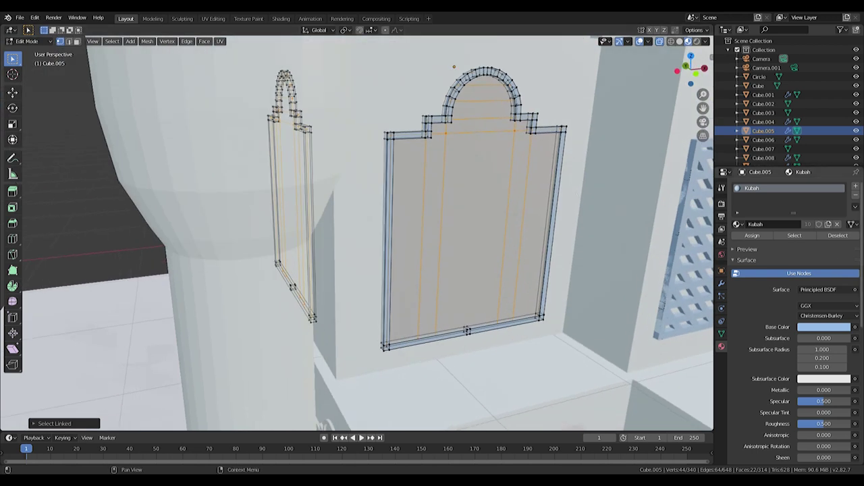
Step: Add a new material slot with a new material named Jendela 2
left_click(857, 187)
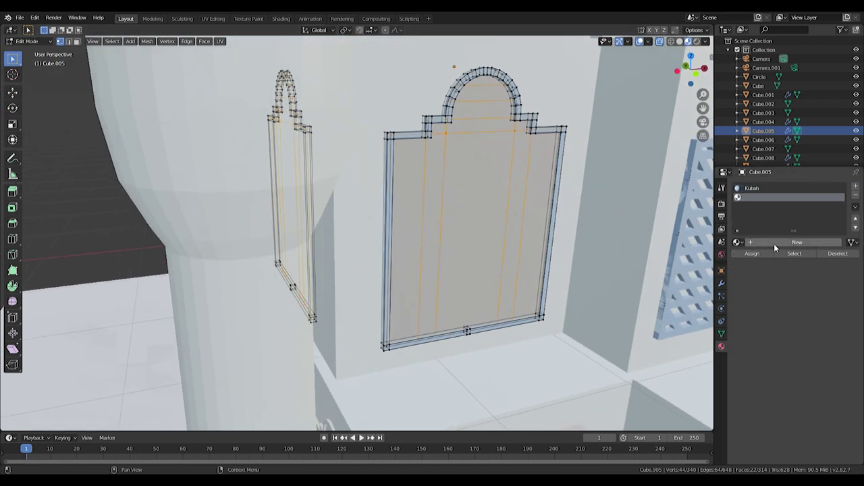
left_click(775, 246)
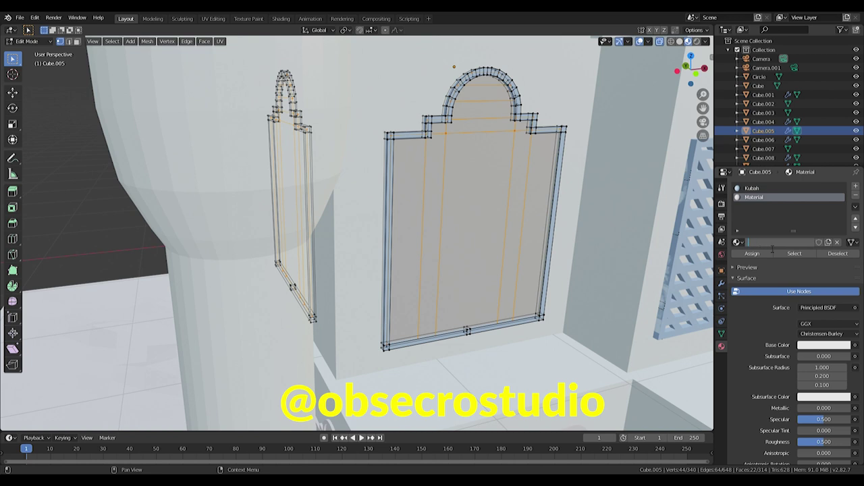
type("kJendela 2")
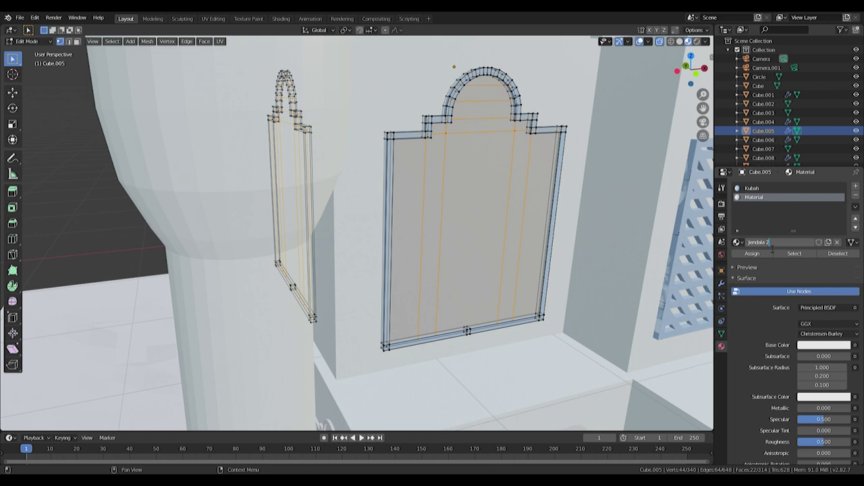
key("Return")
Step: Make it a blue Glossy BSDF, roughness 0.24, and assign it to the panes
left_click(824, 347)
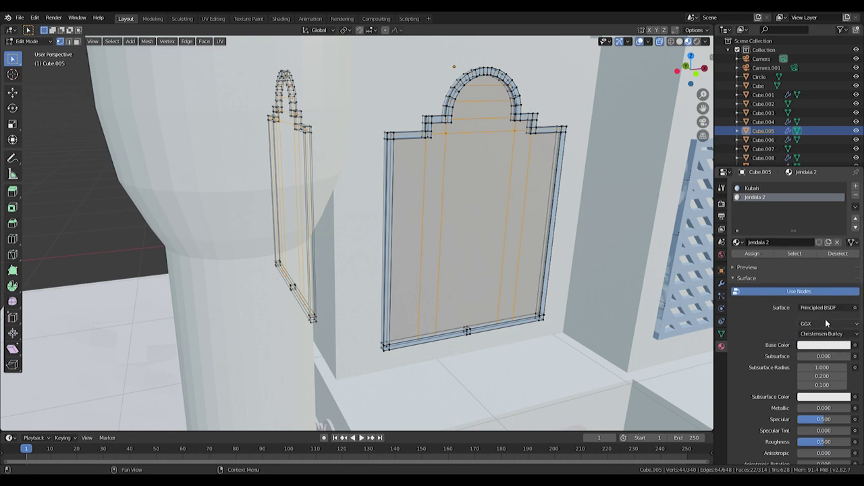
left_click(812, 309)
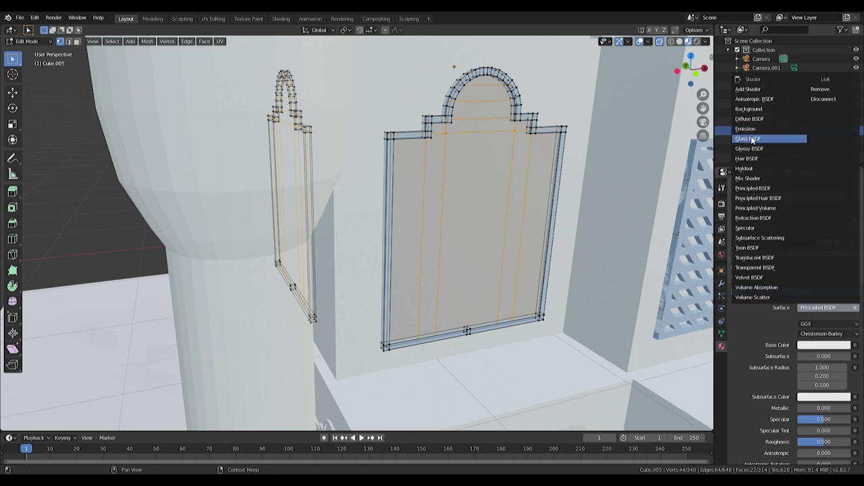
left_click(753, 148)
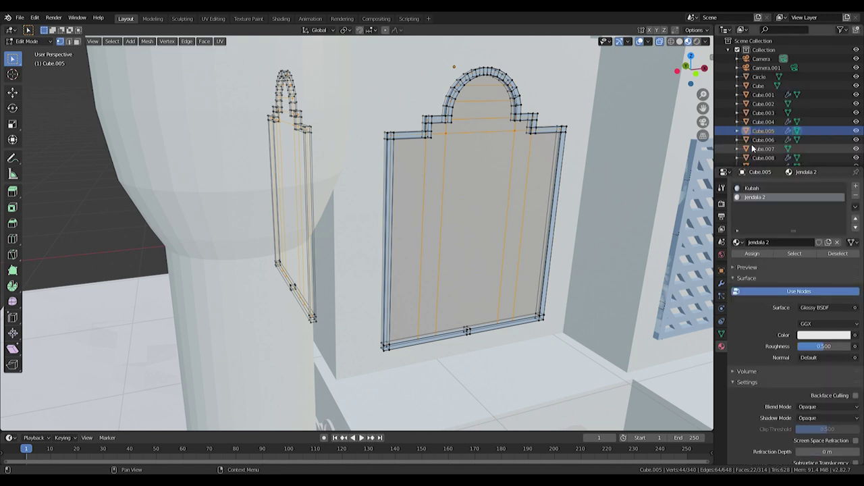
left_click(831, 336)
left_click(820, 229)
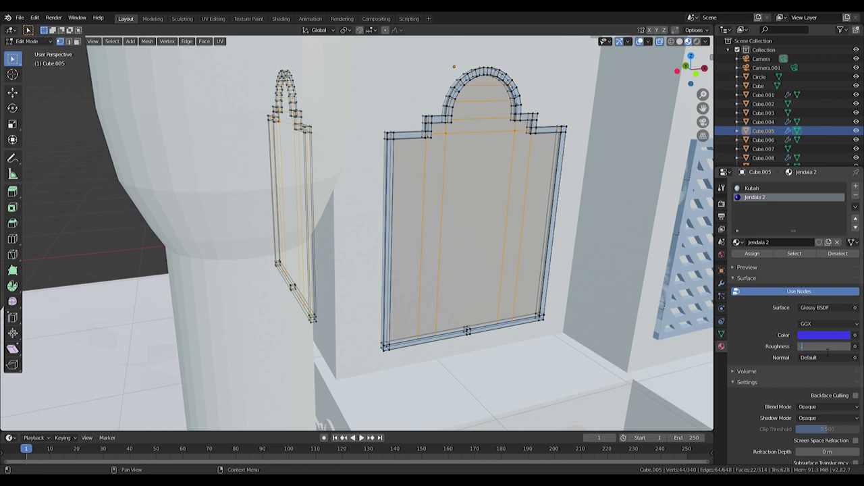
left_click(743, 268)
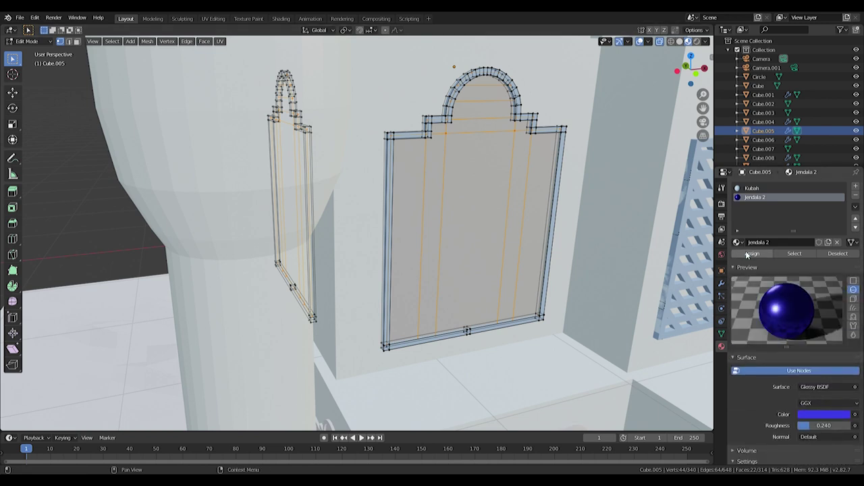
left_click(746, 252)
left_click(813, 414)
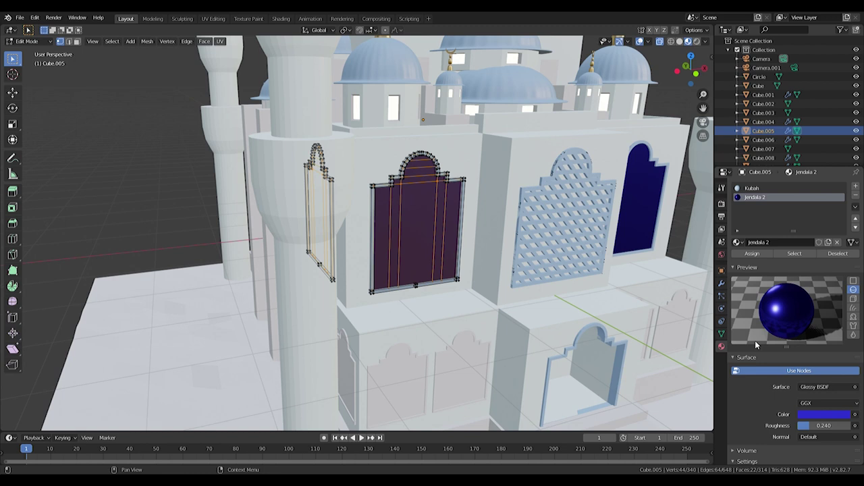
Step: Return to Object Mode and give the lower window frames the Kubah material
middle_click_drag(647, 232, 642, 237)
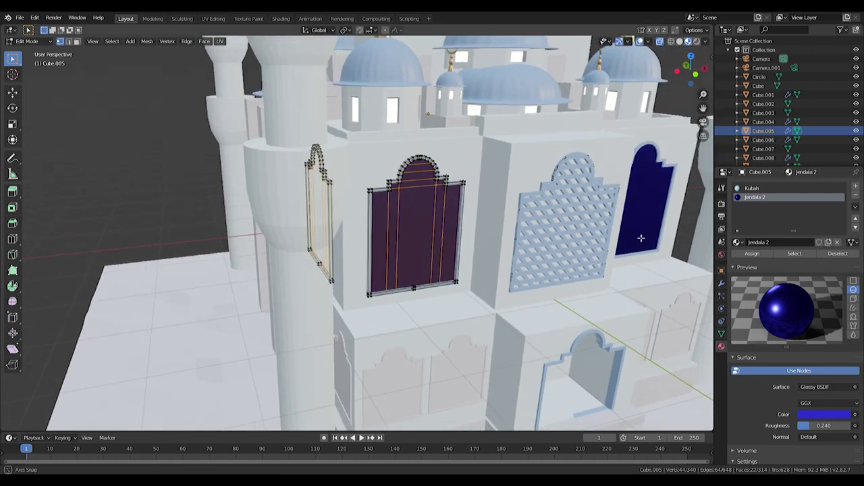
scroll(790, 304, "down", 3)
middle_click_drag(562, 329, 486, 282)
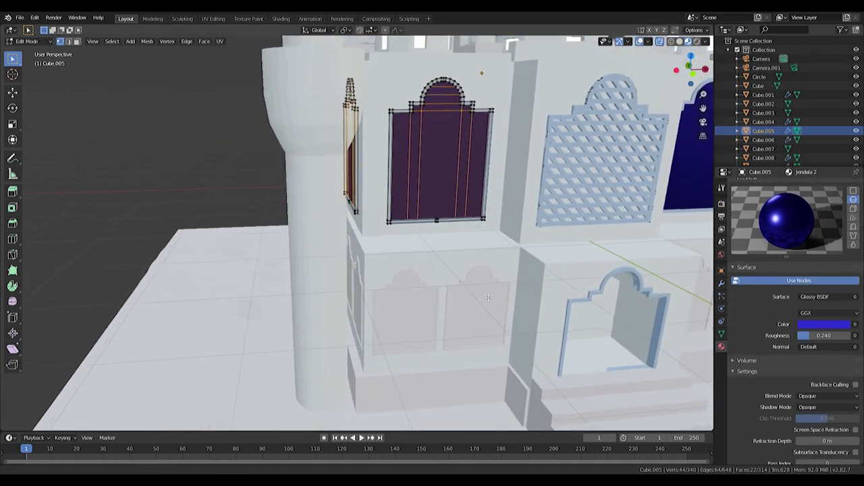
key("Tab")
left_click(486, 282)
left_click(738, 225)
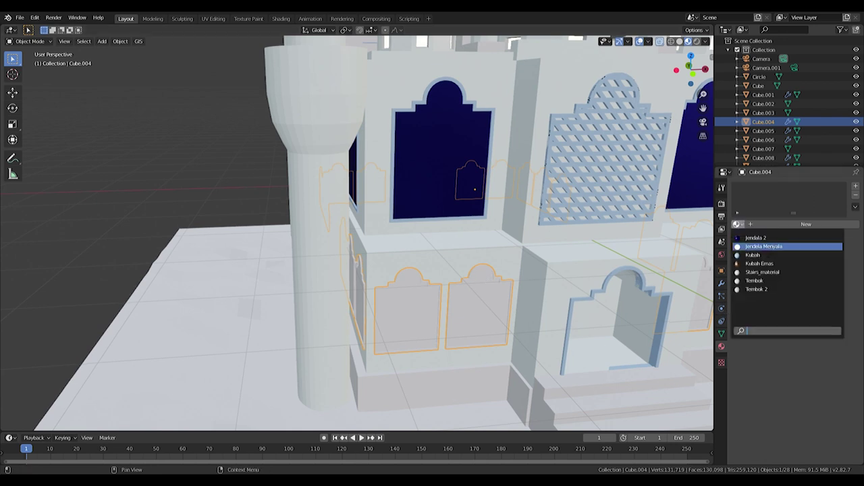
left_click(753, 255)
Step: In Edit Mode, select the linked faces of the left and central arch panels
key("Tab")
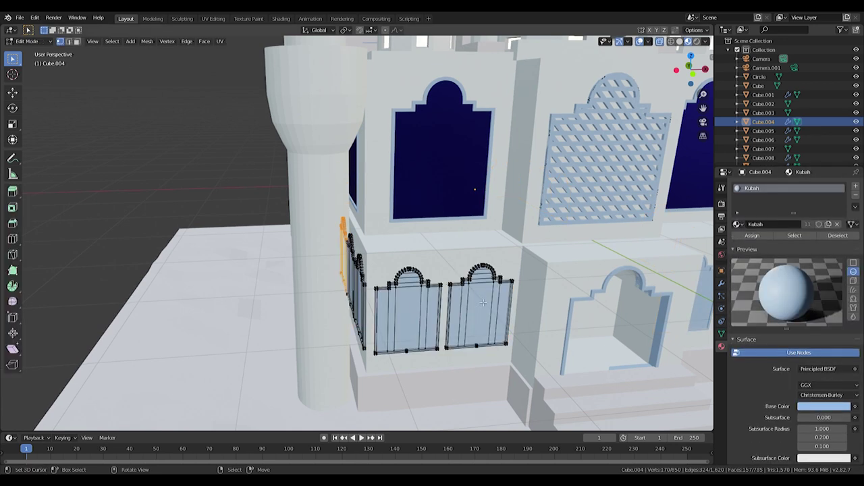
middle_click_drag(513, 284, 341, 272)
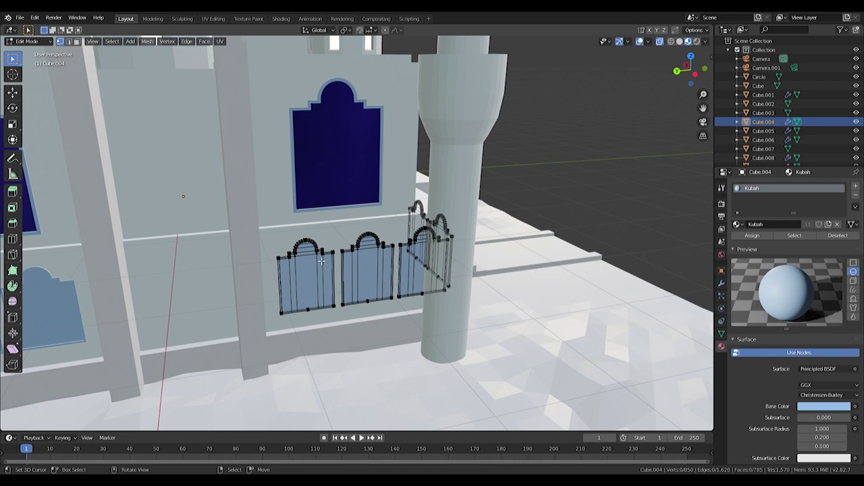
key("l")
key("l")
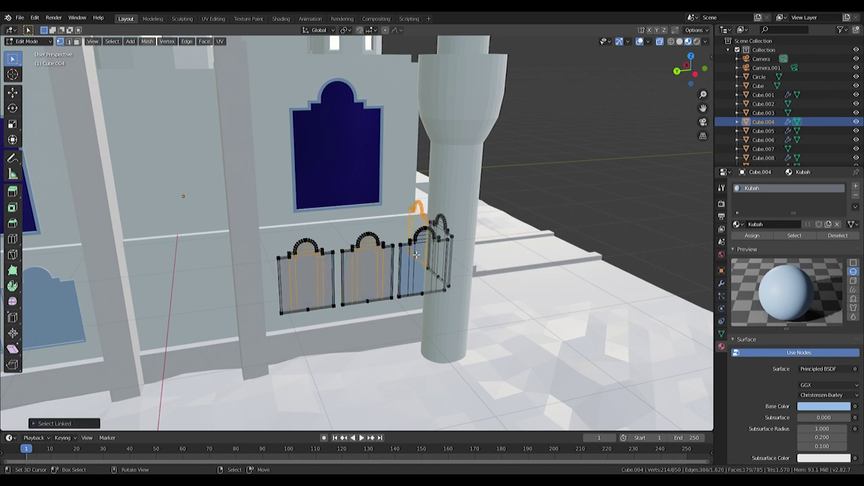
key("shift+l")
key("l")
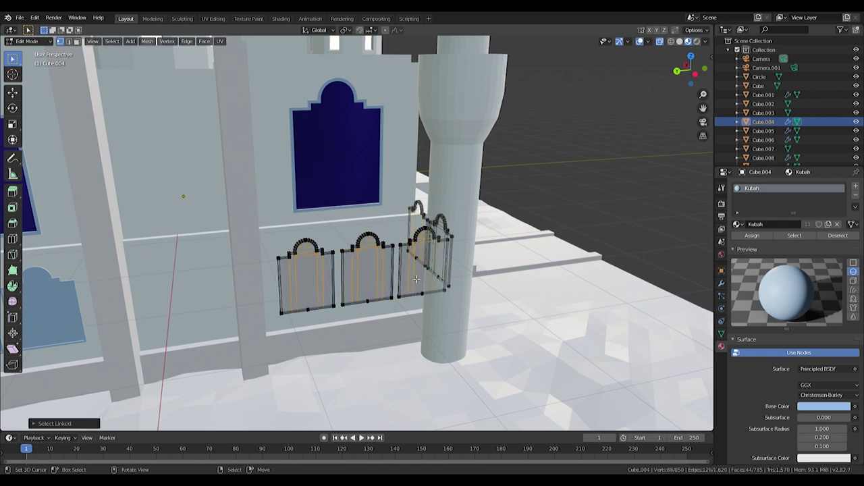
middle_click_drag(415, 278, 390, 277)
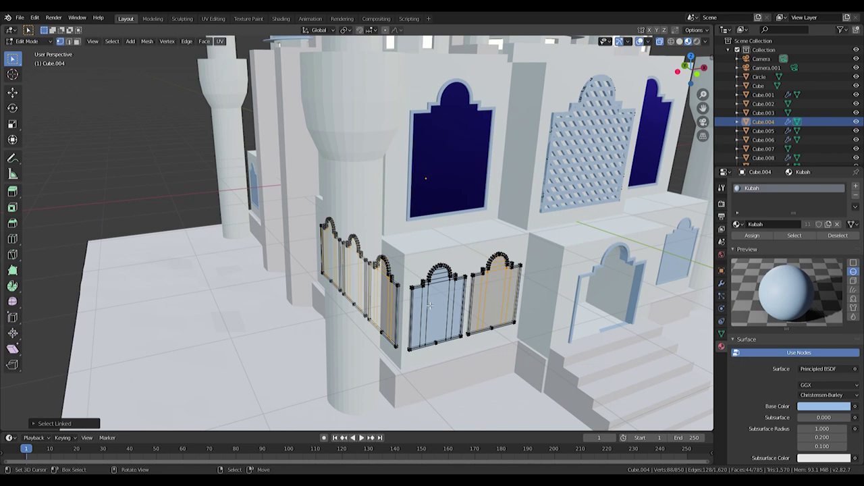
key("l")
key("ctrl+z")
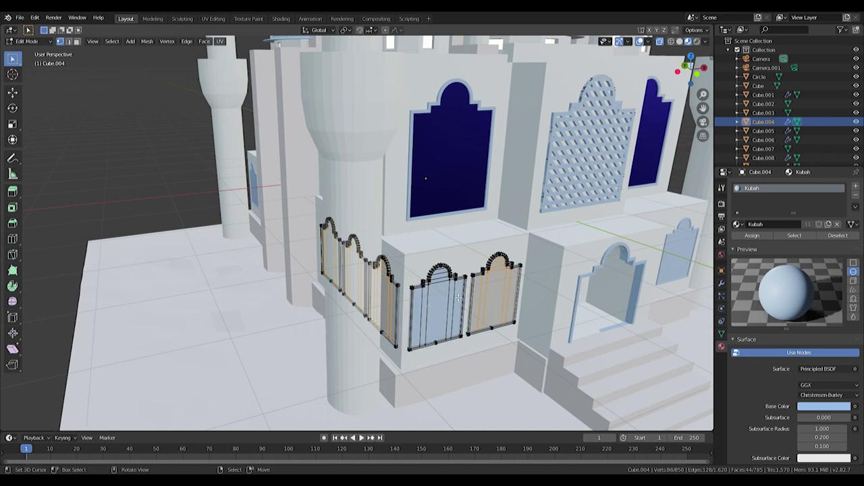
key("l")
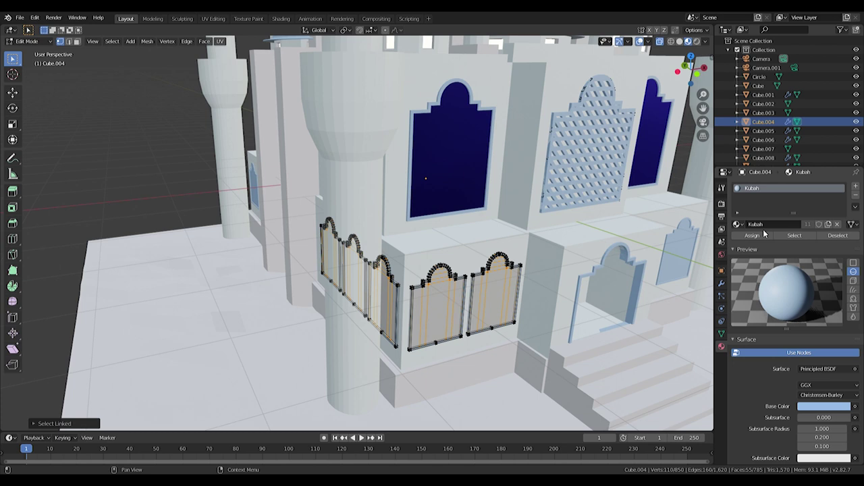
Step: Assign Jendala 2 to the selected arch faces in a new slot and exit Edit Mode
left_click(856, 187)
left_click(738, 242)
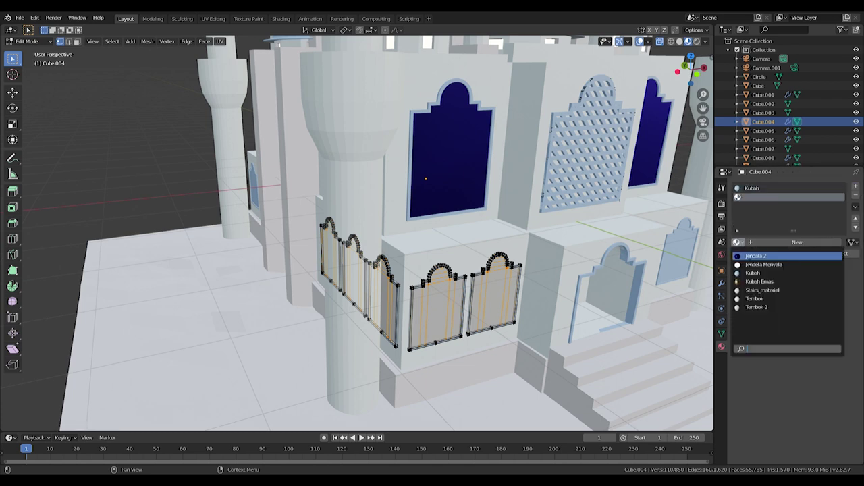
left_click(757, 290)
left_click(761, 255)
key("Tab")
Step: From a frontal view, select the doorway frame and enter Edit Mode
scroll(531, 289, "down", 5)
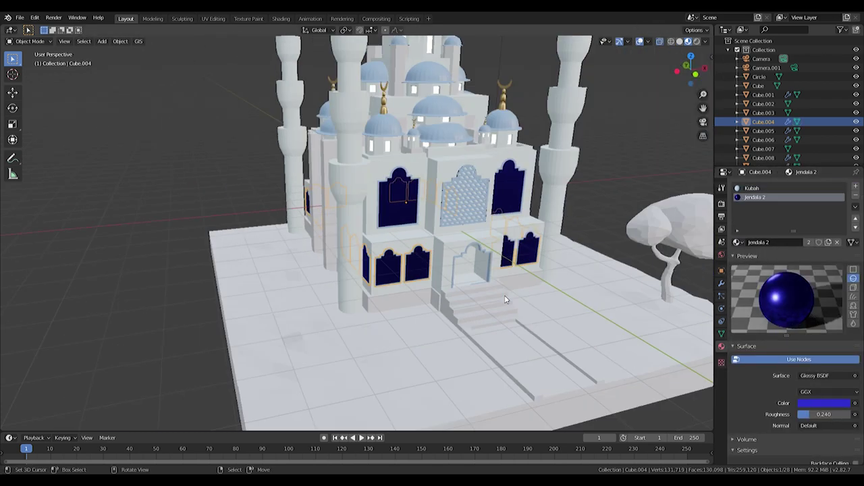
middle_click_drag(531, 289, 468, 289)
scroll(467, 289, "up", 5)
left_click(467, 289)
key("Tab")
key("Tab")
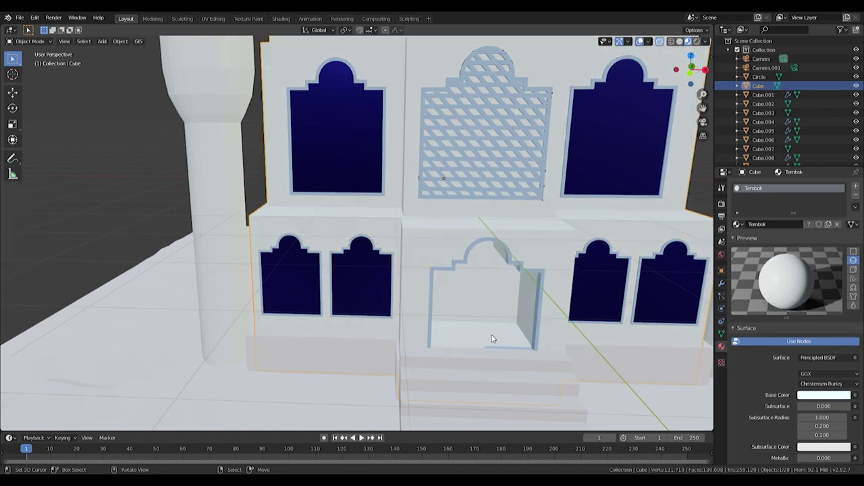
scroll(416, 305, "up", 4)
key("Tab")
key("Tab")
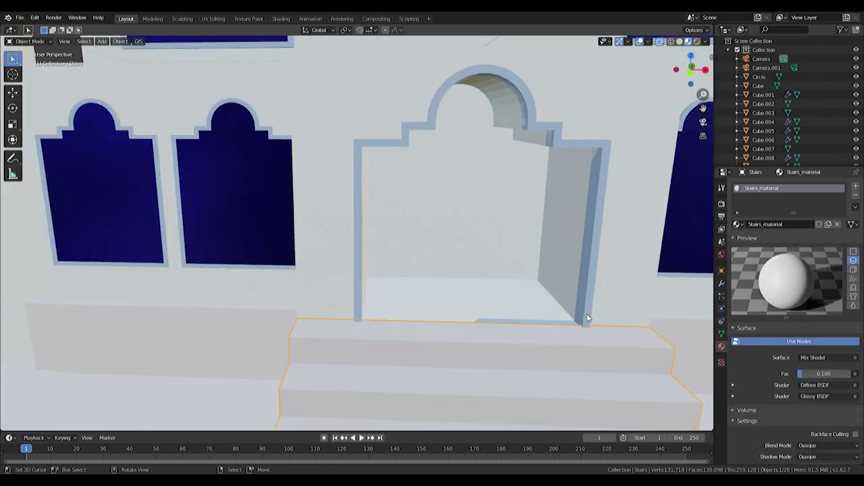
left_click(587, 313)
key("Tab")
Step: Move the frame's lower-left corner vertex vertically to fit the opening
middle_click_drag(586, 314, 516, 361)
scroll(516, 361, "up", 3)
mouse_move(415, 332)
middle_mouse_down()
mouse_move(378, 374)
mouse_move(276, 334)
middle_mouse_up()
scroll(276, 334, "up", 2)
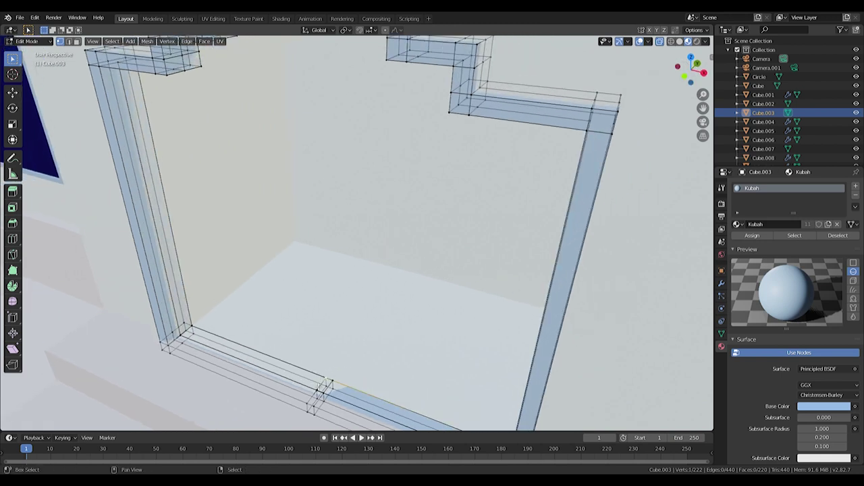
left_click(192, 329)
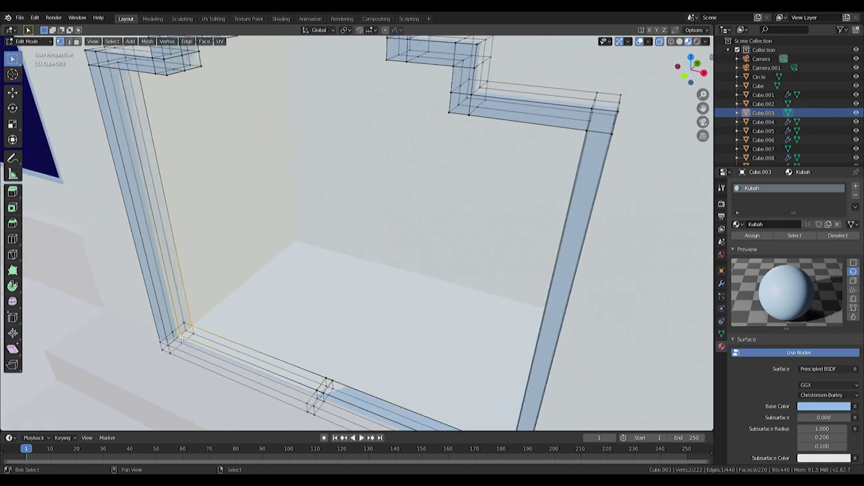
key("g")
key("z")
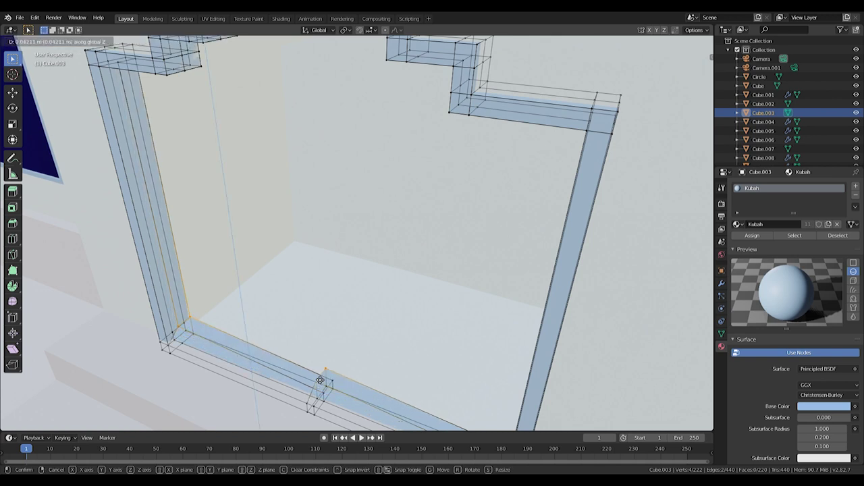
left_click(334, 395)
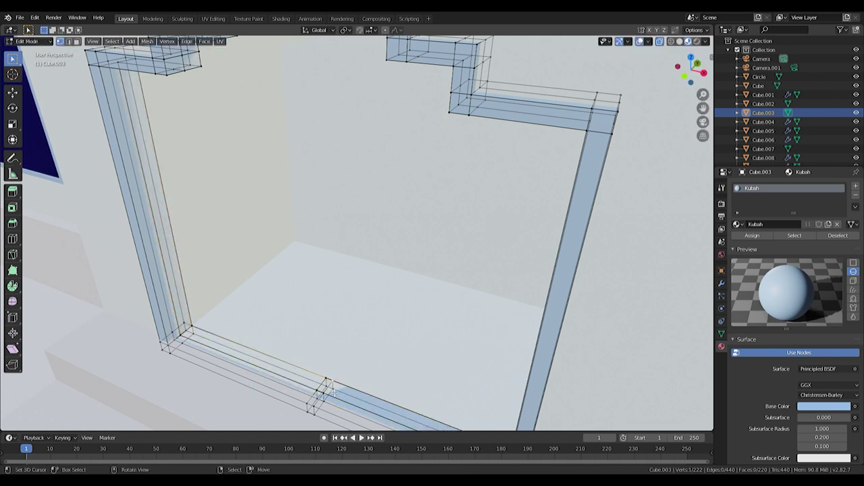
Step: Reposition the bottom-beam faces of the doorway frame, one moved along Z
left_click(258, 357)
key("g")
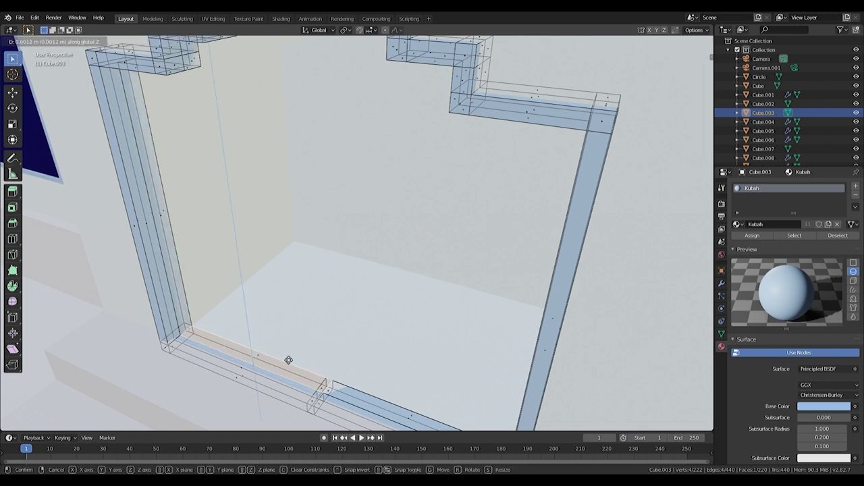
left_click(288, 361)
left_click(398, 418)
key("g")
key("z")
left_click(410, 413)
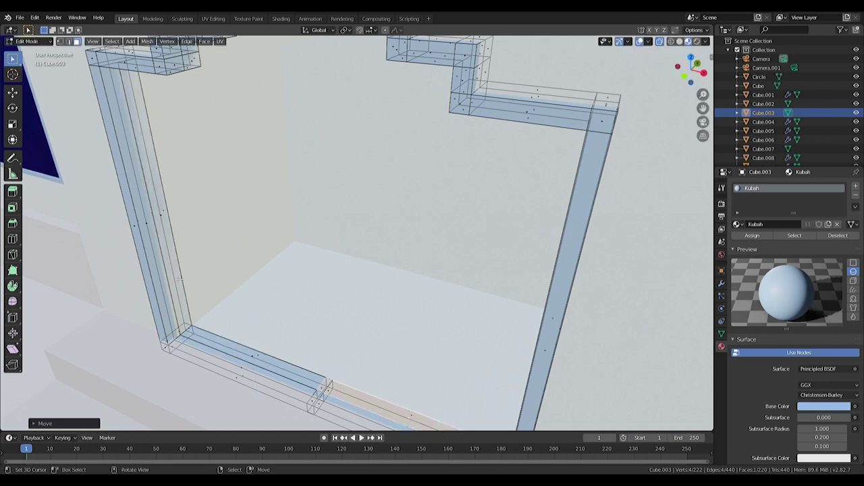
Step: Try sliding the left beam's inner face along X, cancel, and exit Edit Mode
left_click(169, 220)
middle_click_drag(169, 220, 194, 225)
key("g")
key("x")
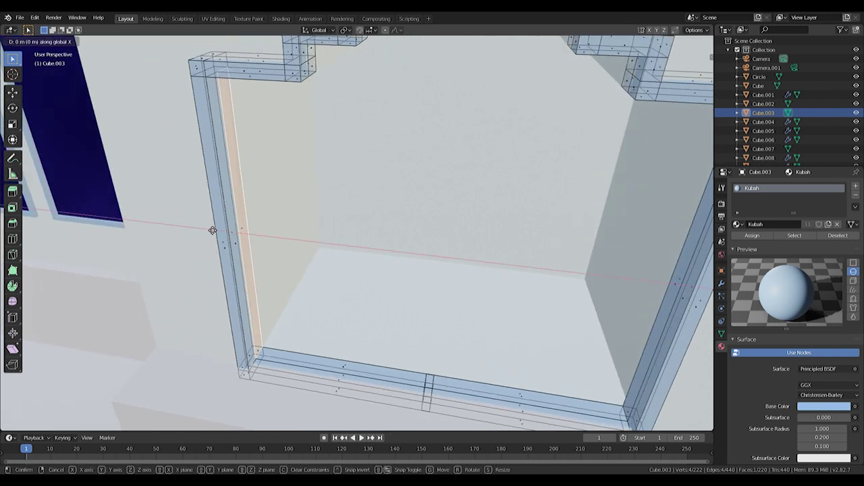
key("Escape")
key("Tab")
scroll(304, 222, "down", 5)
middle_click_drag(341, 247, 366, 237)
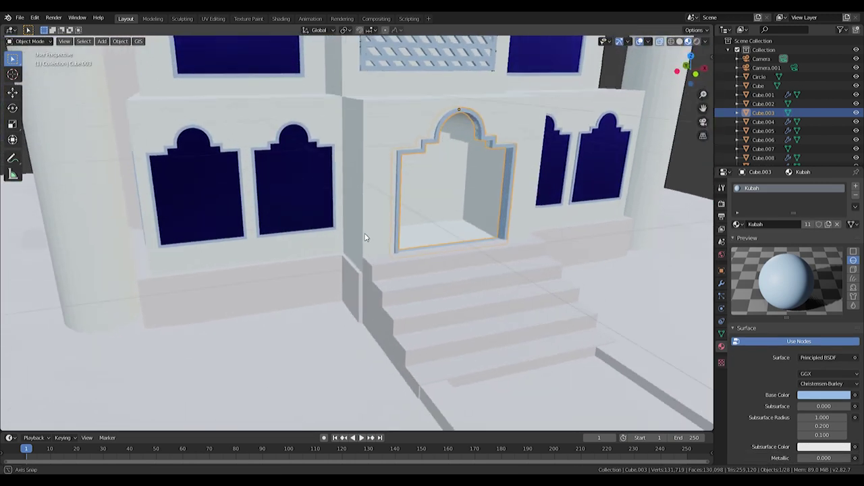
scroll(367, 237, "up", 2)
Step: Select both door faces on the wall mesh and assign Jendela Menyala in a new slot
key("Tab")
key("Tab")
left_click(419, 194)
key("Tab")
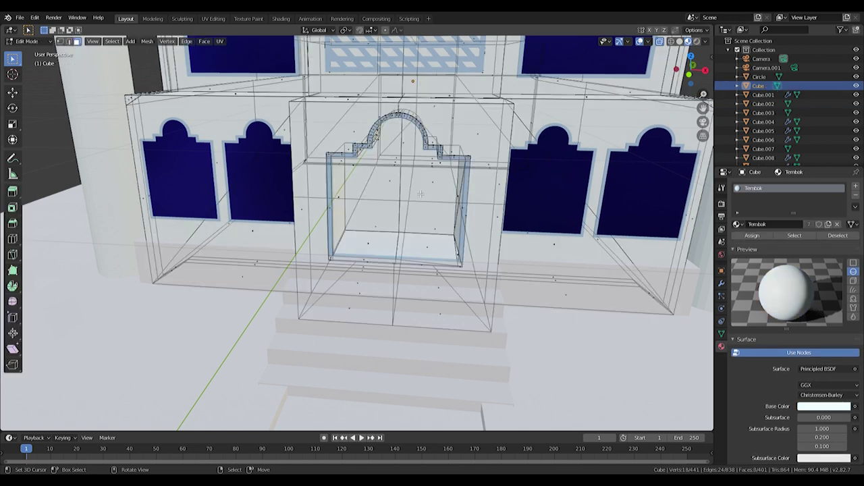
mouse_move(440, 191)
middle_mouse_down()
mouse_move(533, 129)
mouse_move(427, 168)
middle_mouse_up()
key("alt+z")
left_click(426, 168)
left_click(372, 169, "shift")
mouse_move(371, 169)
middle_mouse_down()
mouse_move(452, 131)
mouse_move(405, 155)
middle_mouse_up()
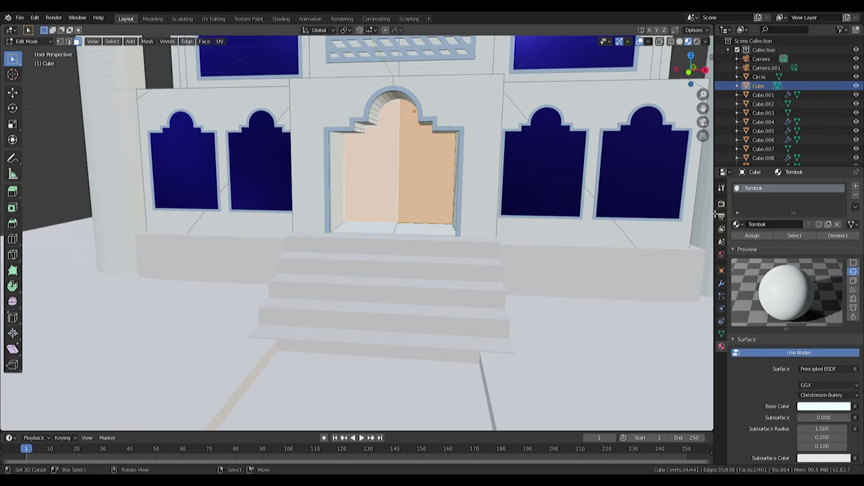
left_click(856, 188)
left_click(739, 242)
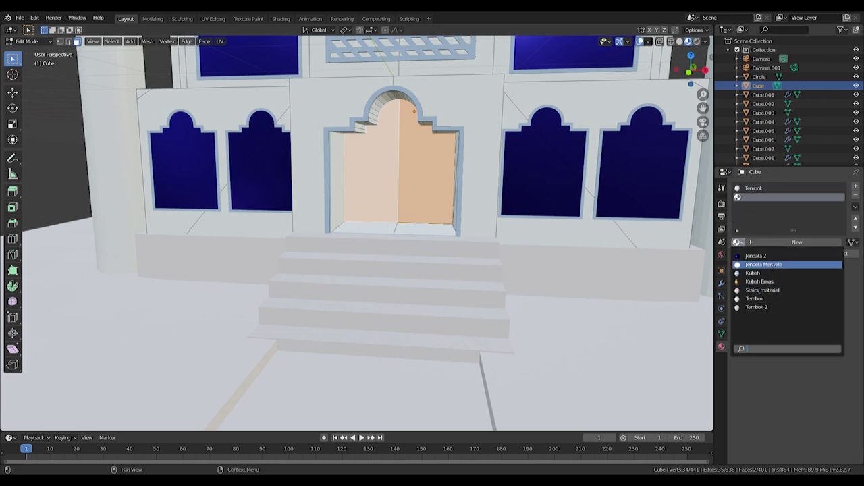
left_click(777, 265)
left_click(755, 256)
Step: Return to Object Mode, zoom out over the whole mosque and select the stairs
key("Tab")
scroll(499, 212, "down", 5)
mouse_move(499, 212)
middle_mouse_down()
mouse_move(421, 284)
mouse_move(352, 295)
mouse_move(398, 330)
middle_mouse_up()
scroll(387, 290, "down", 2)
left_click(387, 291)
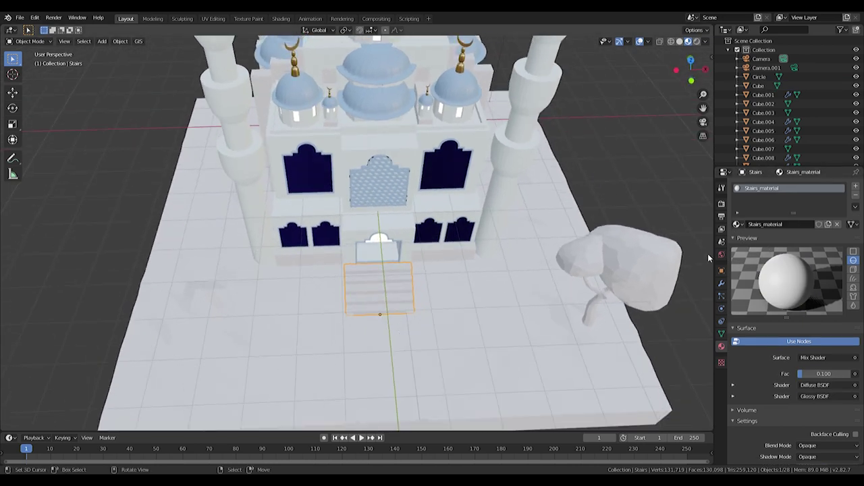
Step: Switch the stairs material to Tembok and select the five step risers in Edit Mode
left_click(737, 224)
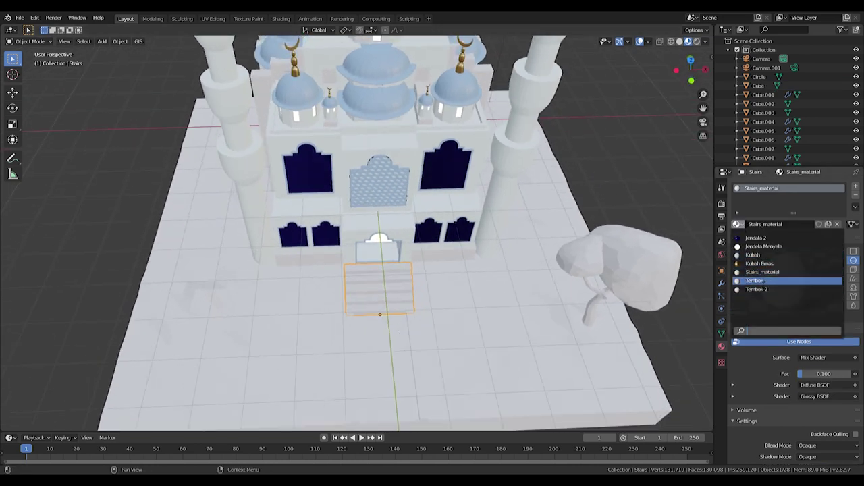
left_click(759, 281)
key("Tab")
middle_click_drag(353, 294, 440, 187)
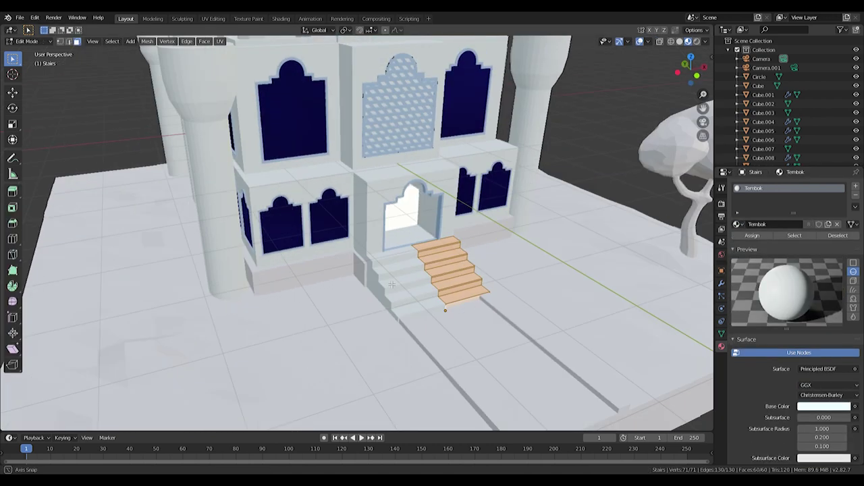
scroll(440, 188, "up", 3)
scroll(440, 188, "up", 2)
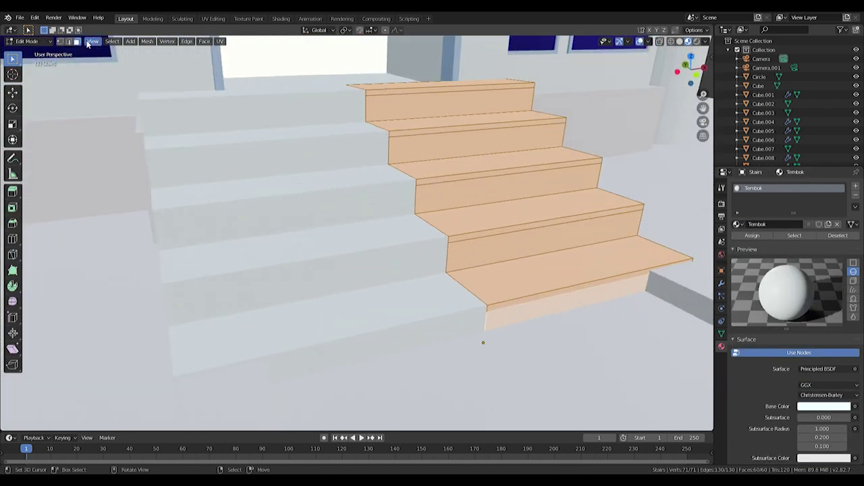
left_click(471, 101)
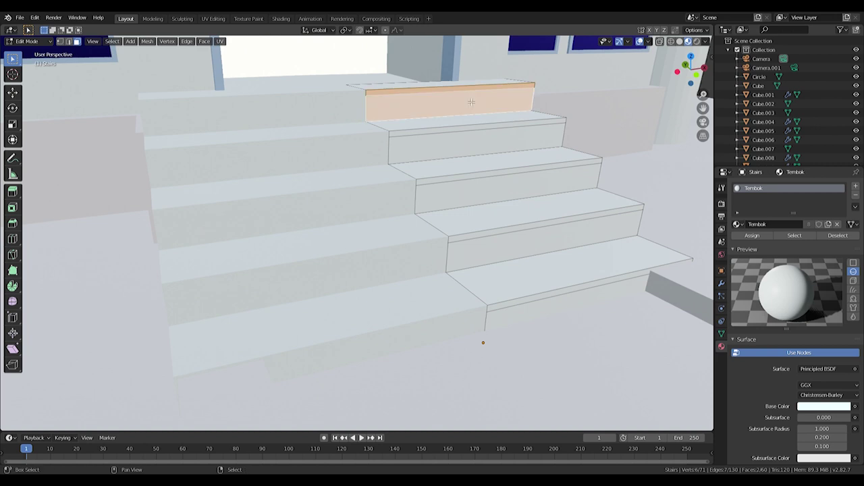
left_click(487, 145, "shift")
left_click(516, 189, "shift")
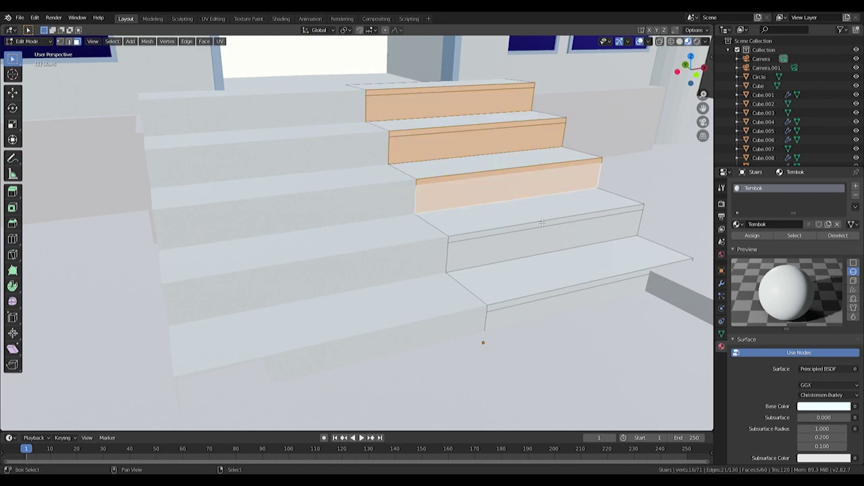
left_click(542, 222, "shift")
left_click(561, 297, "shift")
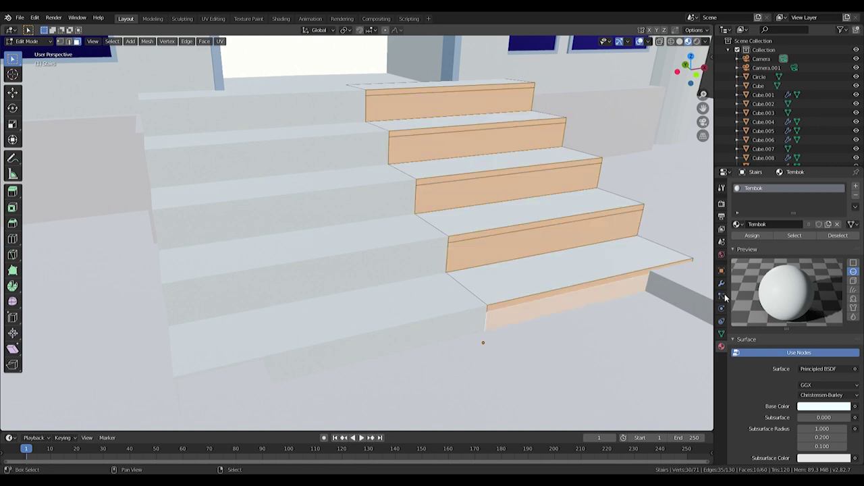
Step: Add a second material slot to the stairs set to Tembok 2
left_click(856, 186)
left_click(737, 242)
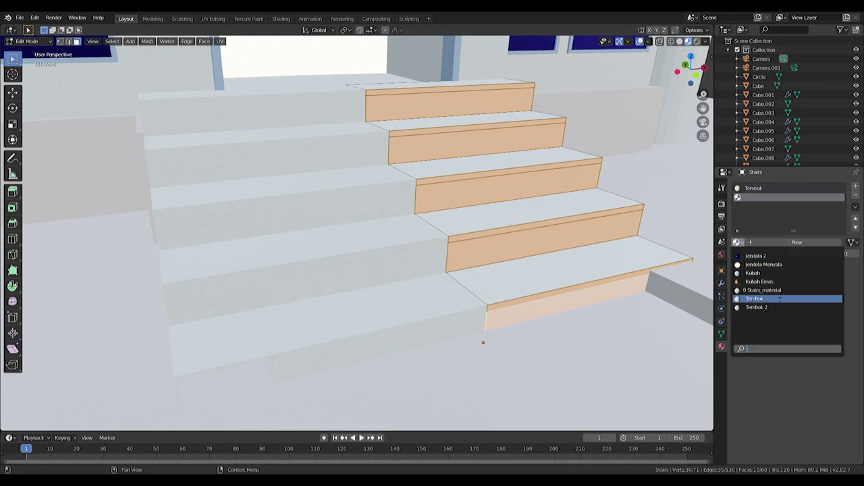
left_click(759, 308)
key("Tab")
middle_click_drag(597, 252, 537, 268)
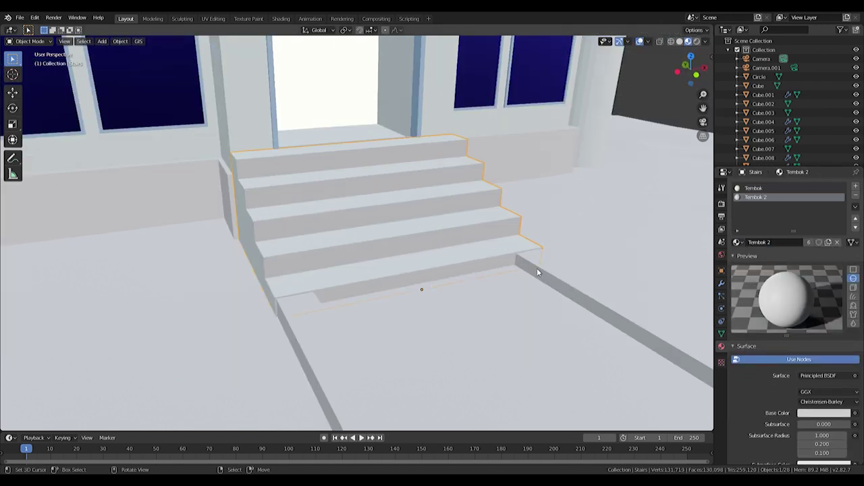
scroll(537, 268, "down", 4)
scroll(397, 259, "up", 3)
mouse_move(397, 259)
middle_mouse_down()
mouse_move(376, 241)
mouse_move(356, 189)
middle_mouse_up()
Step: Circle-select the step riser faces and assign them the Tembok 2 slot
key("Tab")
left_click(338, 178)
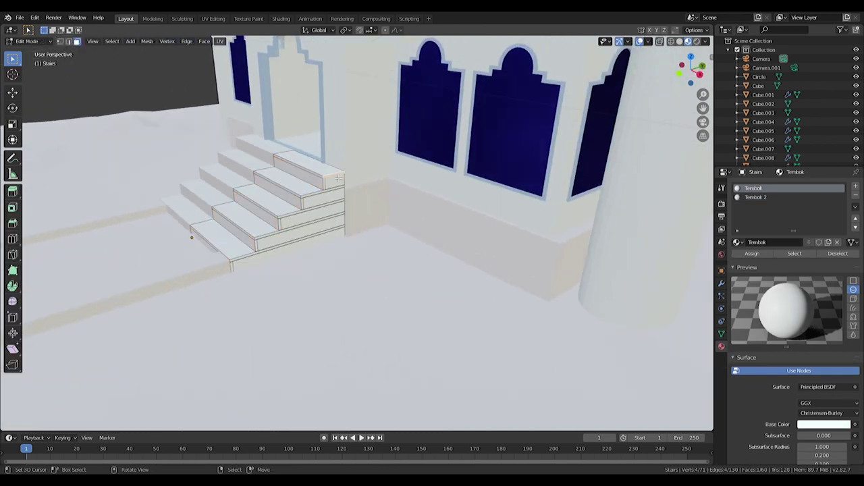
key("c")
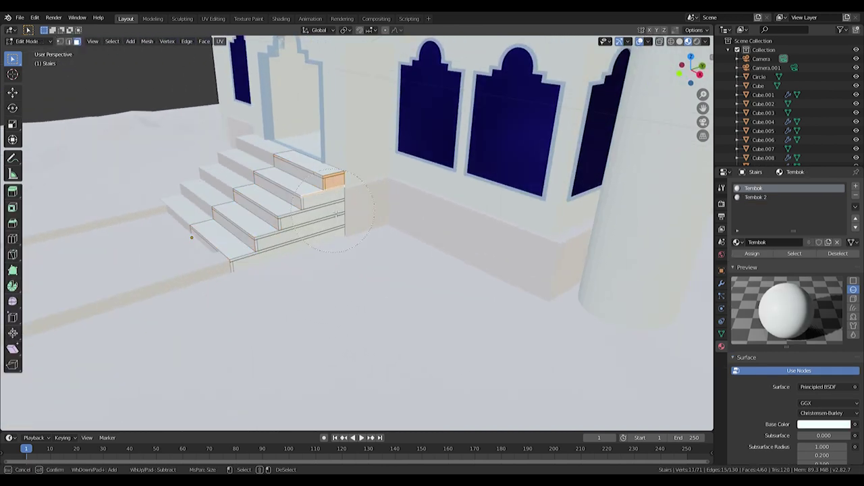
mouse_move(317, 214)
left_mouse_down()
mouse_move(294, 257)
mouse_move(260, 260)
left_mouse_up()
mouse_move(240, 277)
middle_mouse_down()
mouse_move(223, 236)
mouse_move(270, 199)
mouse_move(203, 203)
middle_mouse_up()
key("Escape")
left_click(755, 198)
left_click(742, 255)
mouse_move(379, 270)
middle_mouse_down()
mouse_move(316, 237)
mouse_move(438, 262)
mouse_move(406, 269)
middle_mouse_up()
key("Tab")
scroll(316, 236, "down", 5)
Step: Give the path strip a new material named Jalan with a dark grey base colour
left_click(393, 267)
key("Tab")
scroll(484, 260, "up", 3)
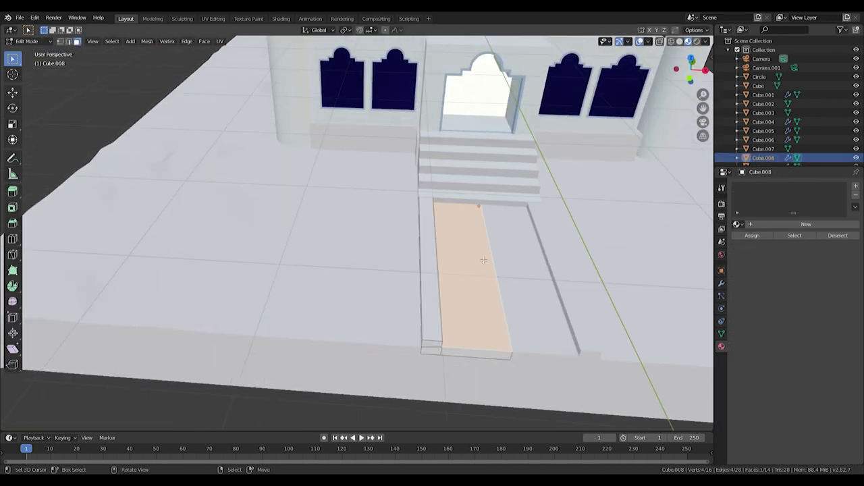
middle_click_drag(483, 260, 665, 266)
scroll(452, 268, "down", 4)
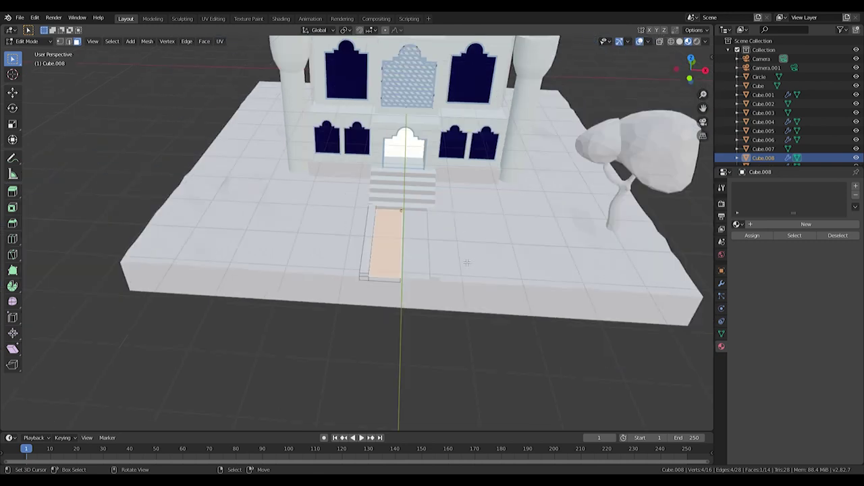
scroll(467, 261, "down", 2)
mouse_move(467, 261)
middle_mouse_down()
mouse_move(506, 250)
mouse_move(481, 242)
middle_mouse_up()
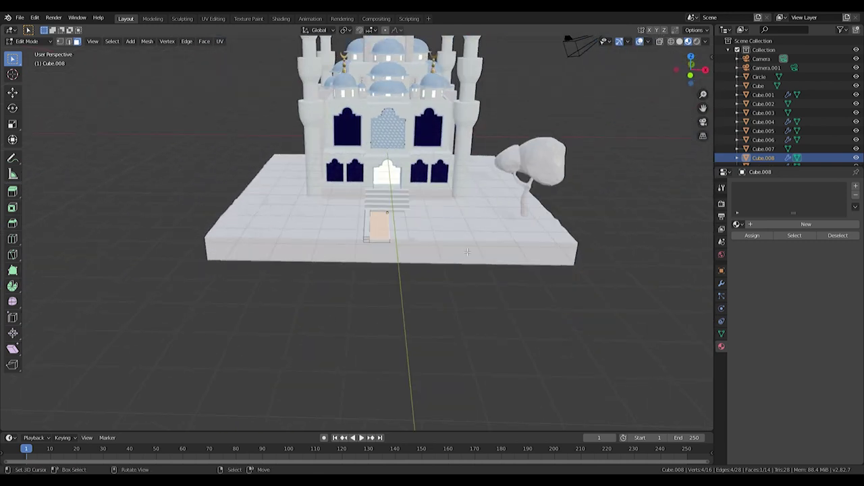
scroll(481, 242, "up", 3)
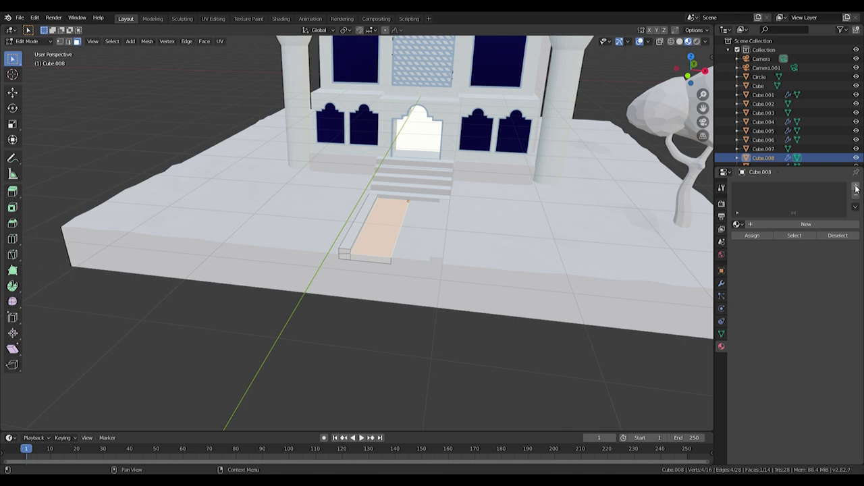
left_click(806, 225)
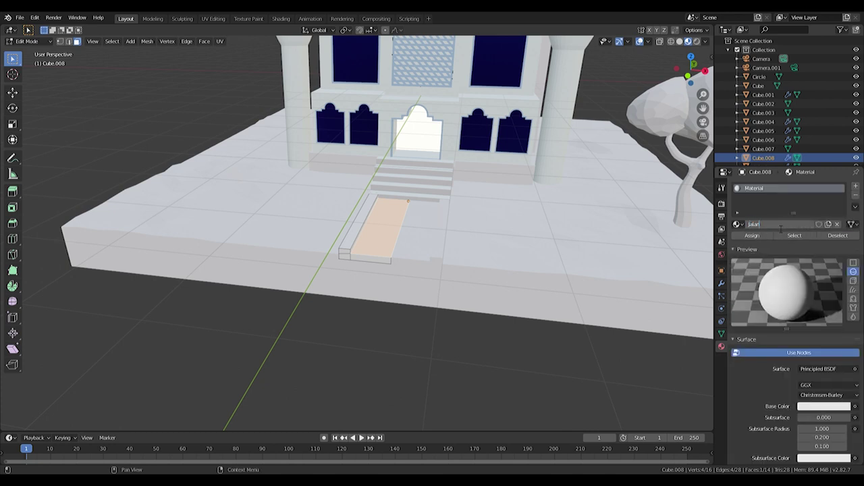
key("Return")
left_click(828, 408)
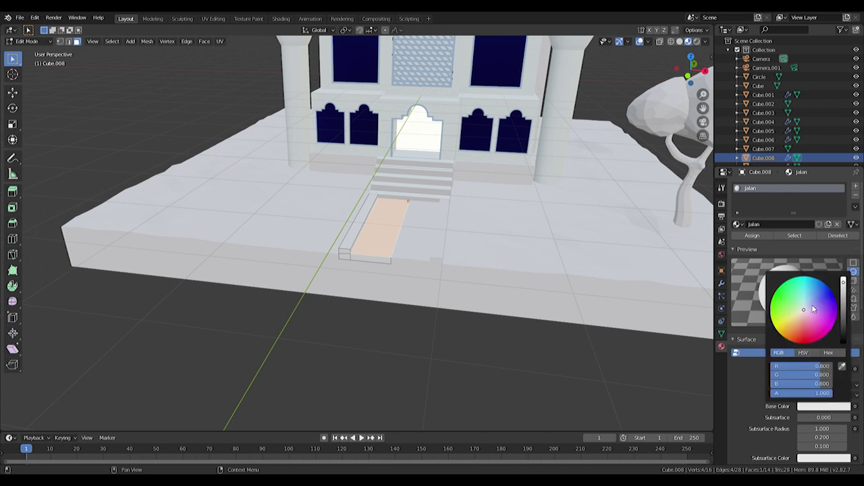
left_click_drag(843, 299, 843, 315)
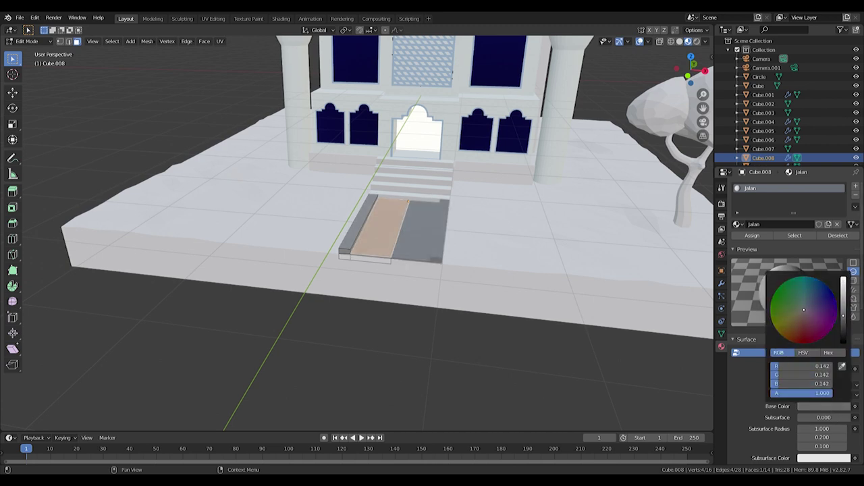
Step: Select the curb faces along the sides of the path from top view
middle_click_drag(419, 284, 402, 271)
scroll(402, 271, "up", 3)
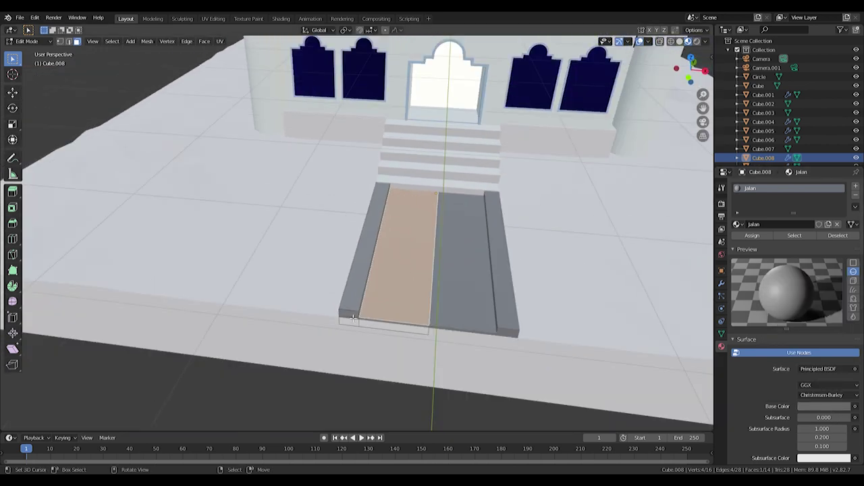
left_click(353, 312, "alt")
key("KP_7")
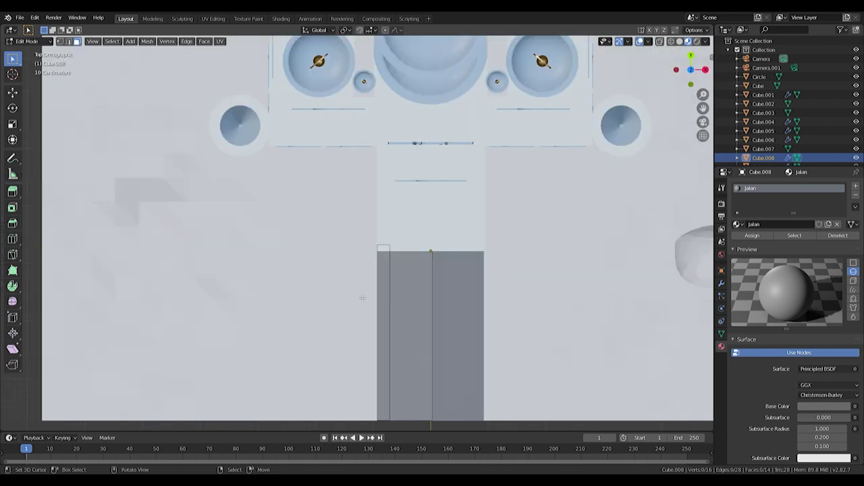
middle_click_drag(472, 289, 476, 179, "shift")
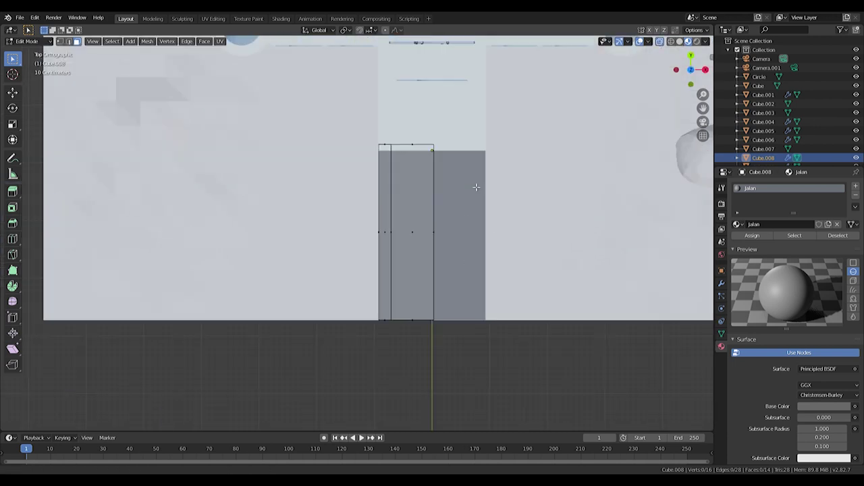
key("a")
key("alt+a")
key("c")
left_click(388, 182)
right_click(389, 182)
middle_click_drag(405, 203, 842, 213)
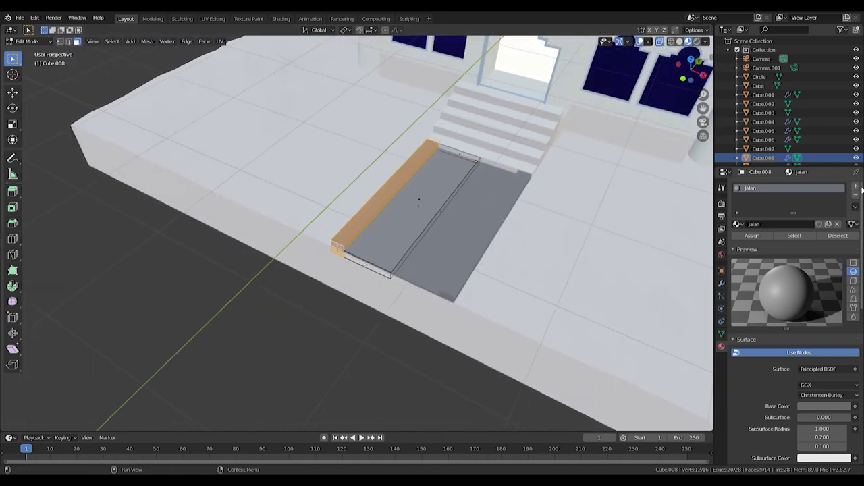
Step: Add a Tembok 2 material slot and assign it to the selected curb faces
left_click(855, 186)
left_click(738, 241)
left_click(763, 315)
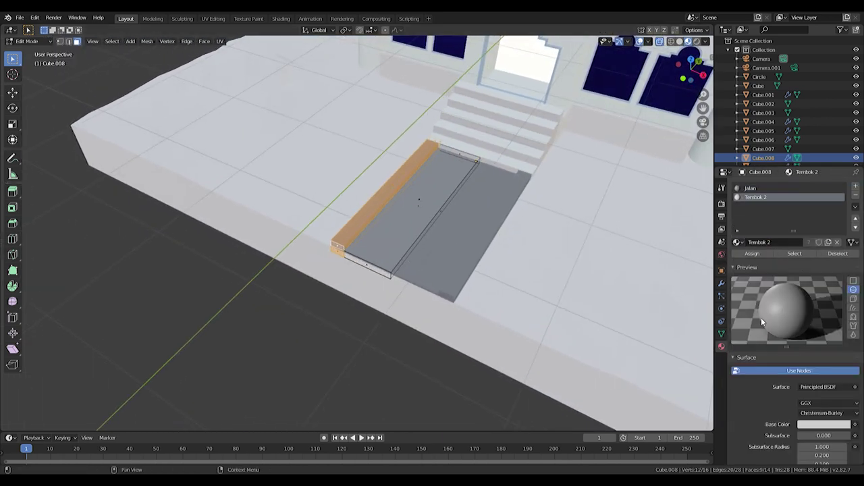
left_click(765, 254)
key("Tab")
middle_click_drag(454, 250, 445, 269)
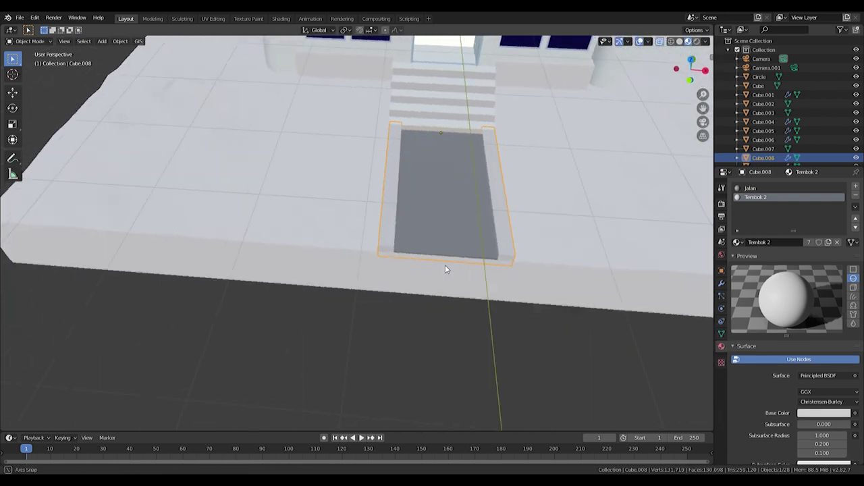
scroll(445, 269, "down", 5)
Step: Give the floor slab a new pale light green material named Rumput 1
middle_click_drag(525, 244, 303, 250)
left_click(320, 266)
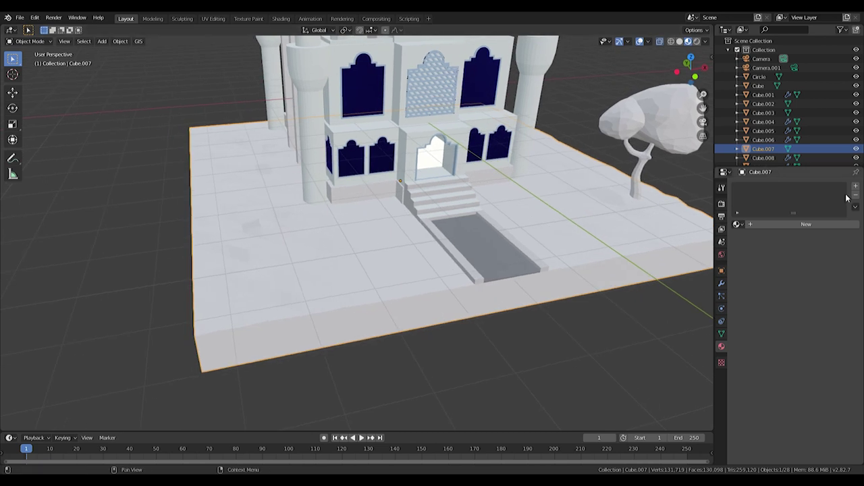
left_click(737, 225)
left_click(806, 223)
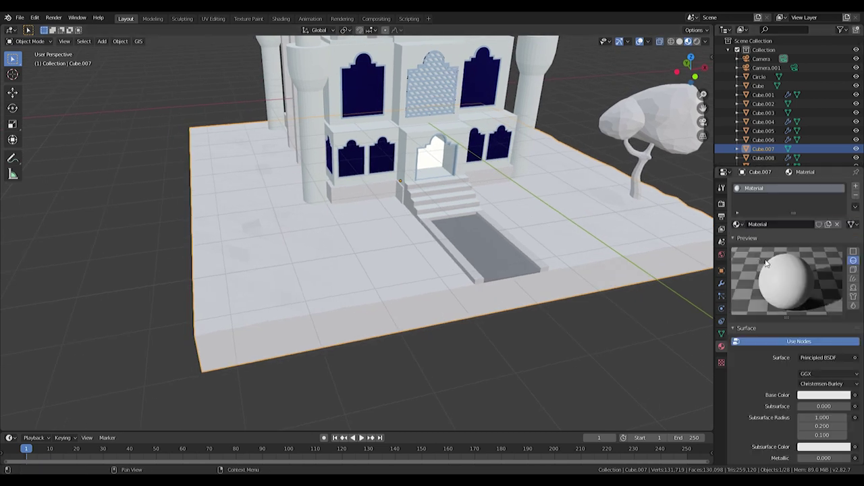
left_click(741, 225)
type("Rumput 1")
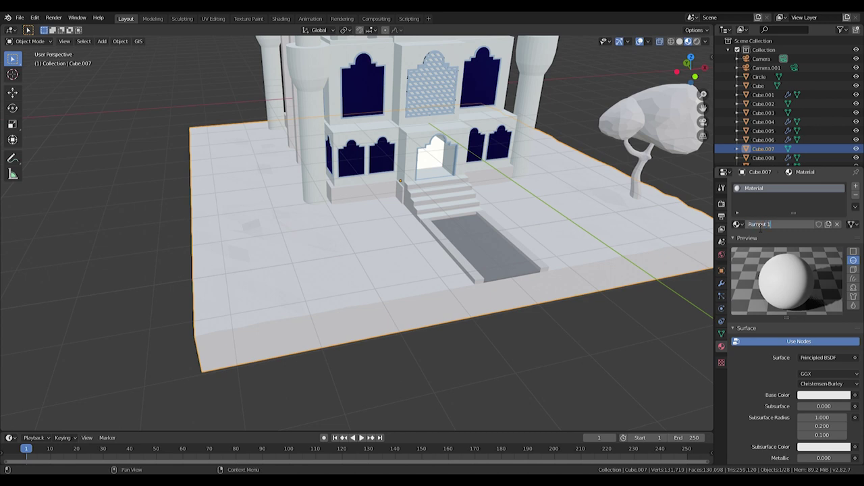
key("Return")
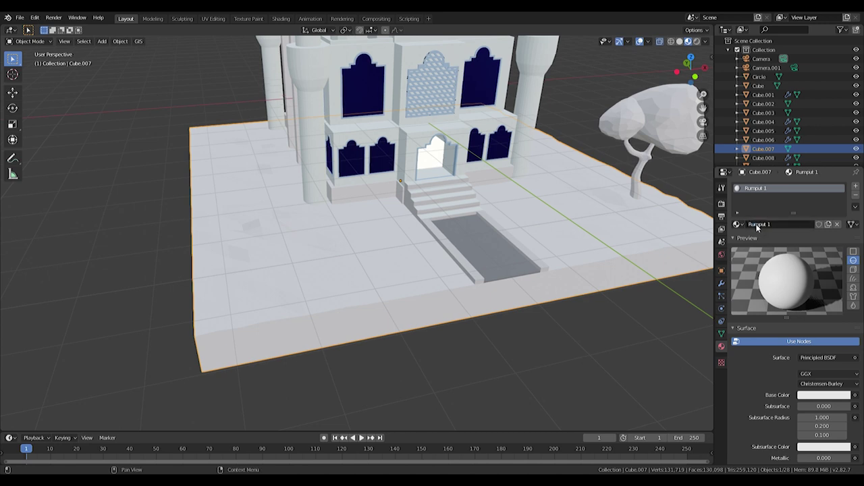
left_click(824, 395)
left_click(797, 297)
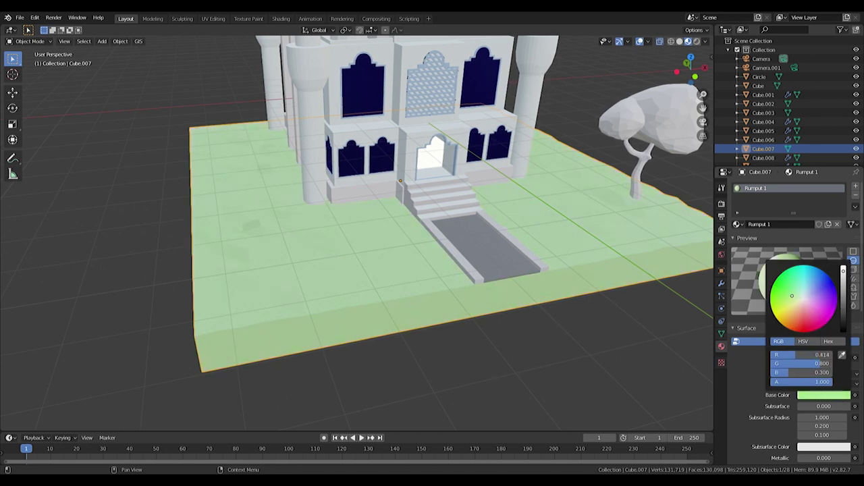
left_click_drag(793, 295, 794, 295)
Step: Assign the slab's side faces a new brown material Tanah (R 0.288, G 0.138, B 0.033)
key("Tab")
mouse_move(503, 256)
middle_mouse_down()
mouse_move(338, 308)
mouse_move(362, 295)
middle_mouse_up()
key("alt+h")
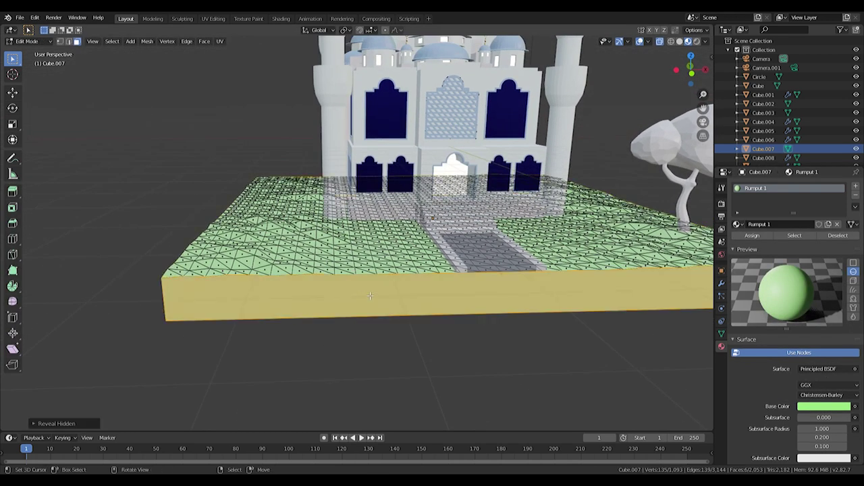
left_click(857, 187)
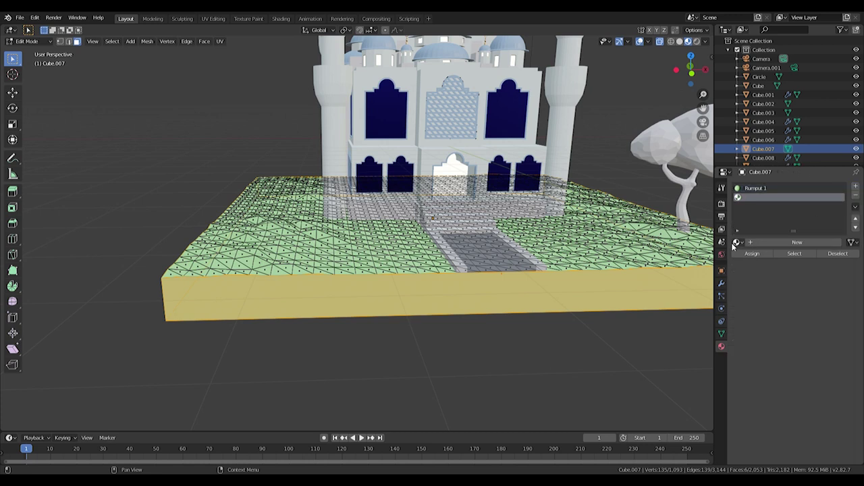
left_click(769, 245)
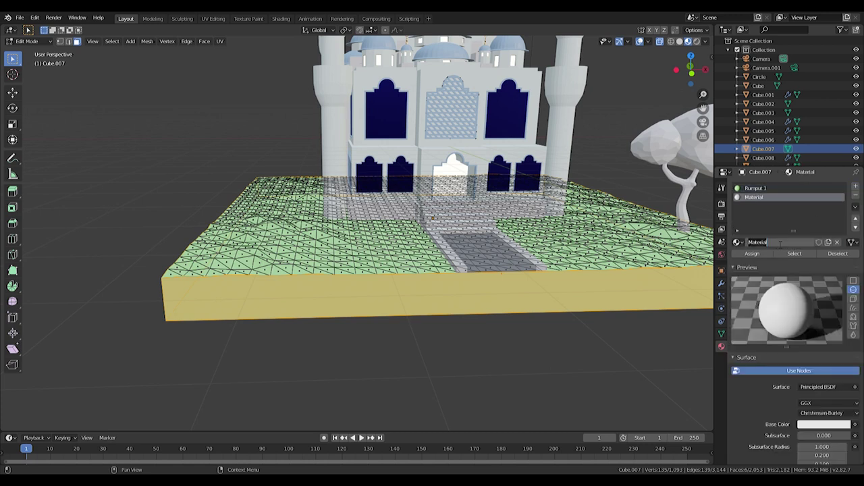
type("Tanah")
key("Return")
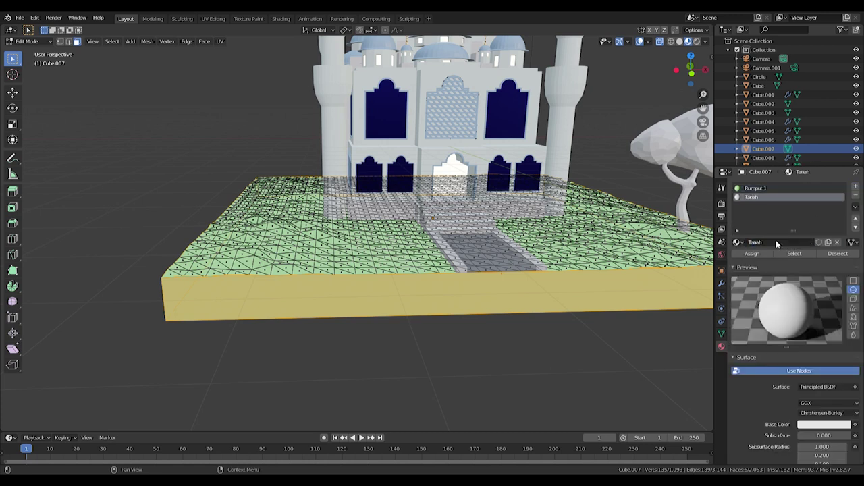
left_click(824, 424)
left_click_drag(805, 341, 789, 347)
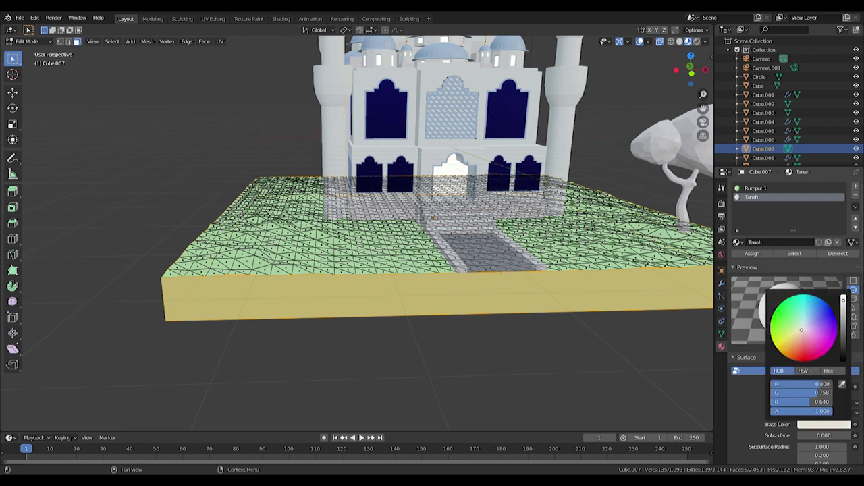
left_click_drag(843, 301, 844, 322)
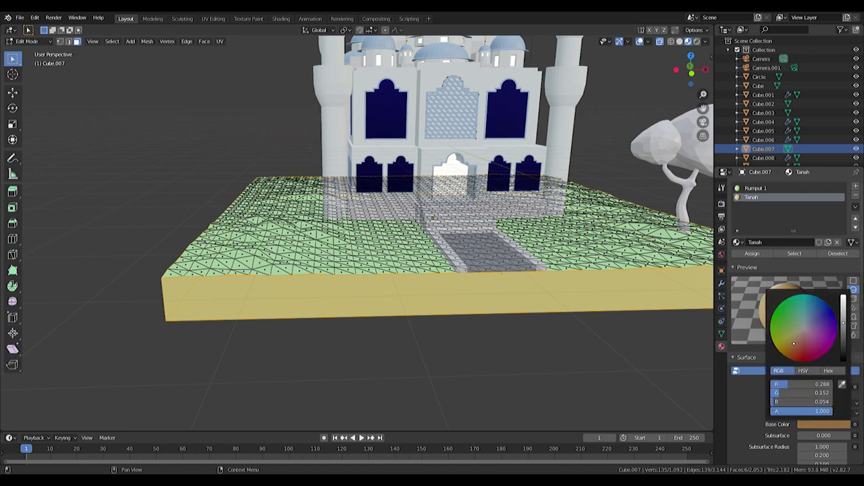
left_click_drag(797, 344, 791, 347)
middle_click_drag(554, 272, 583, 268)
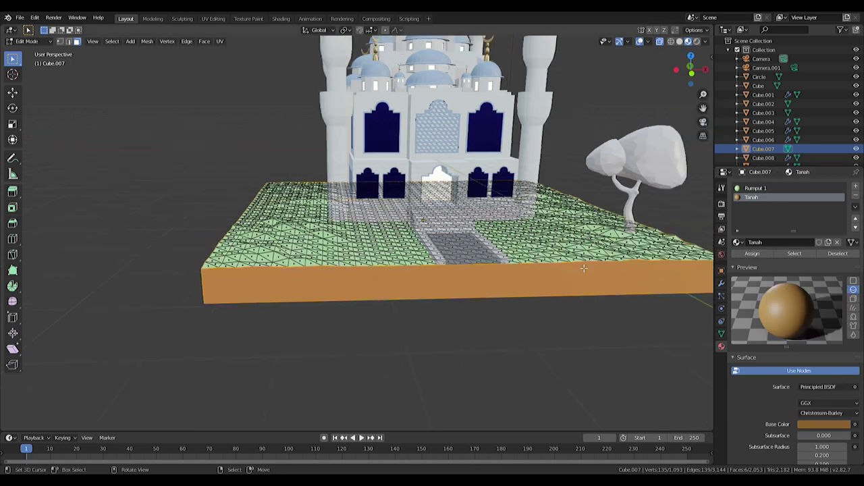
key("Tab")
scroll(584, 268, "down", 3)
middle_click_drag(502, 306, 554, 263)
scroll(525, 290, "up", 4)
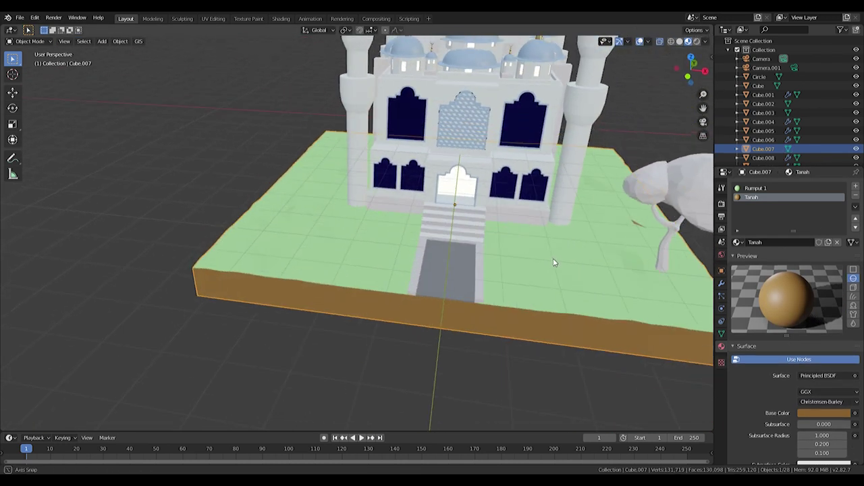
scroll(554, 262, "down", 2)
Step: Apply the Rumput 1 green material to the tree's leaf crown
left_click(534, 220)
middle_click_drag(534, 220, 500, 223)
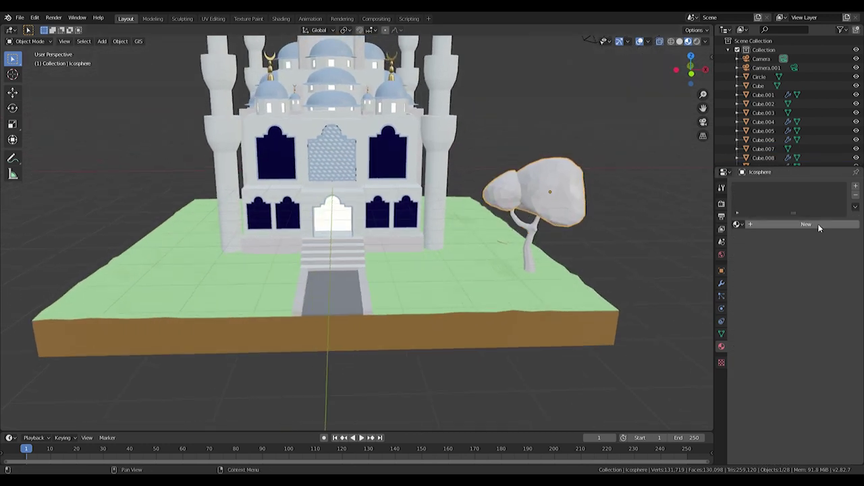
left_click(737, 225)
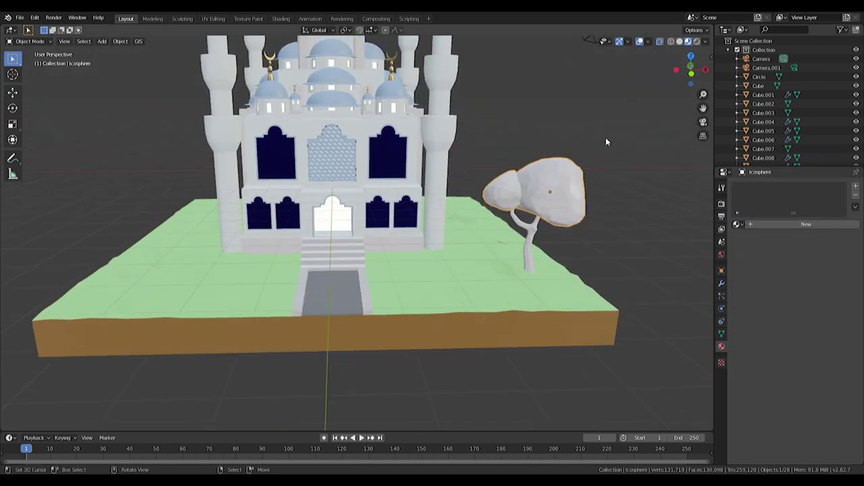
scroll(605, 139, "down", 2)
middle_click_drag(605, 139, 571, 175)
left_click(737, 224)
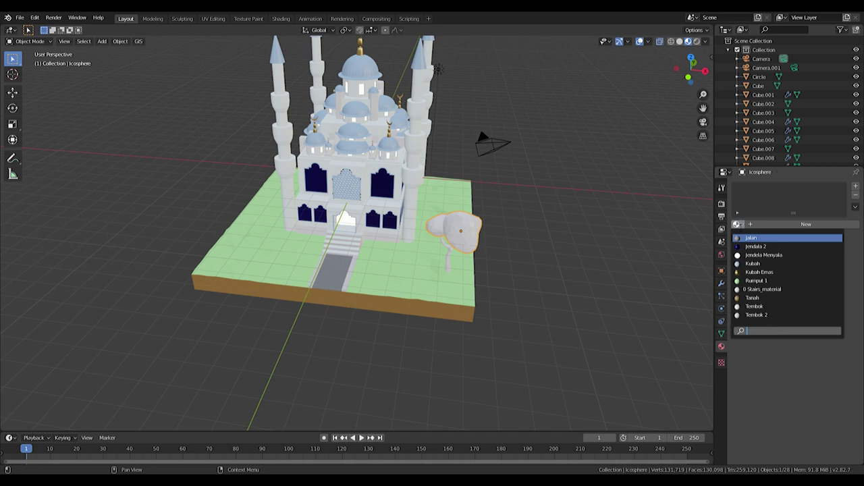
left_click(775, 281)
Step: Make the leaves a separate darker green material named Daun
left_click(828, 224)
double_click(790, 227)
type("Daun")
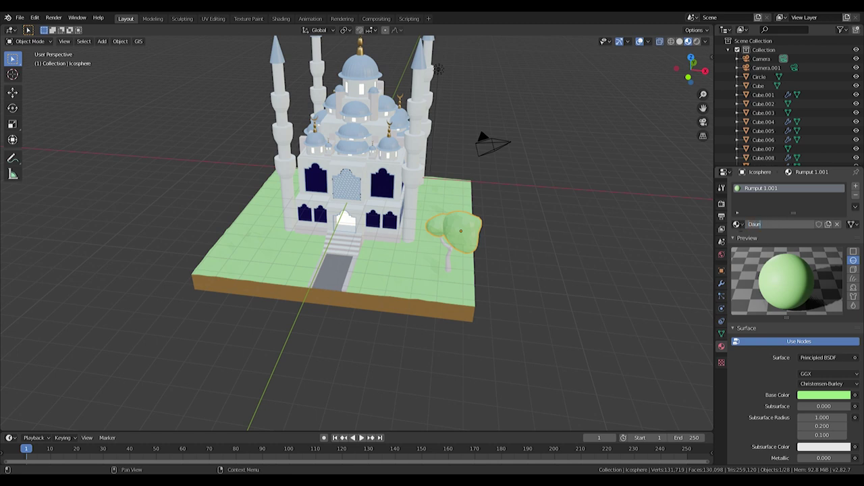
key("Return")
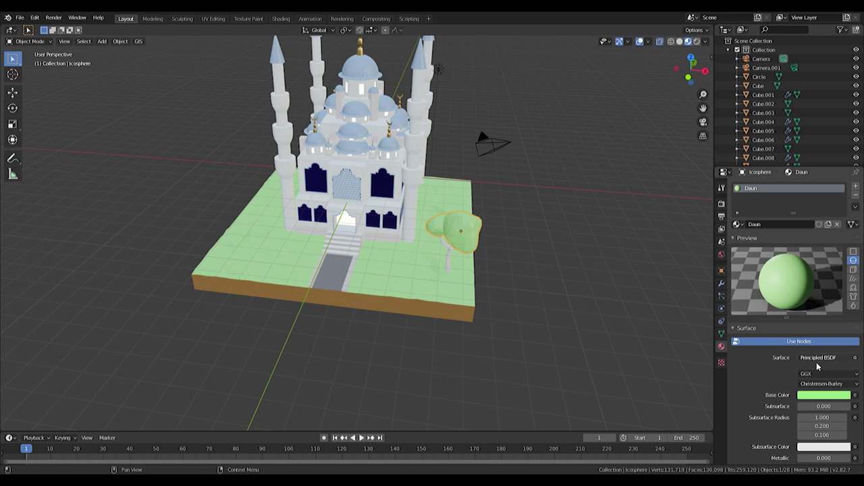
left_click(820, 396)
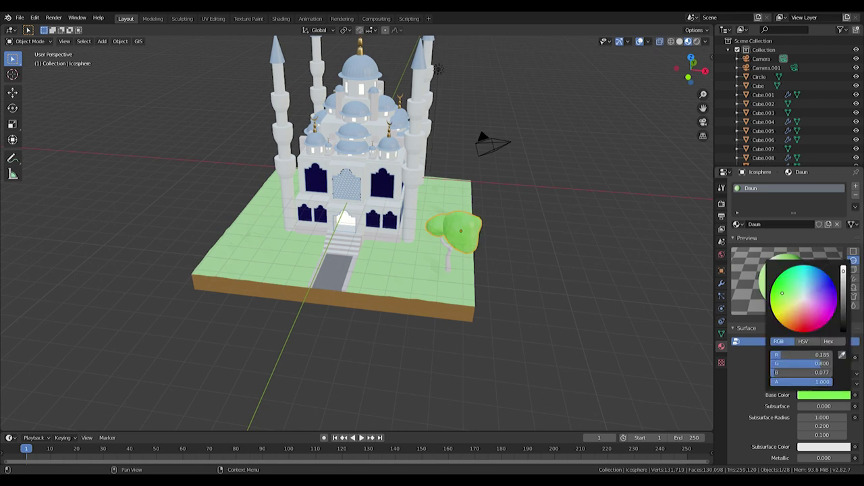
left_click_drag(848, 278, 844, 282)
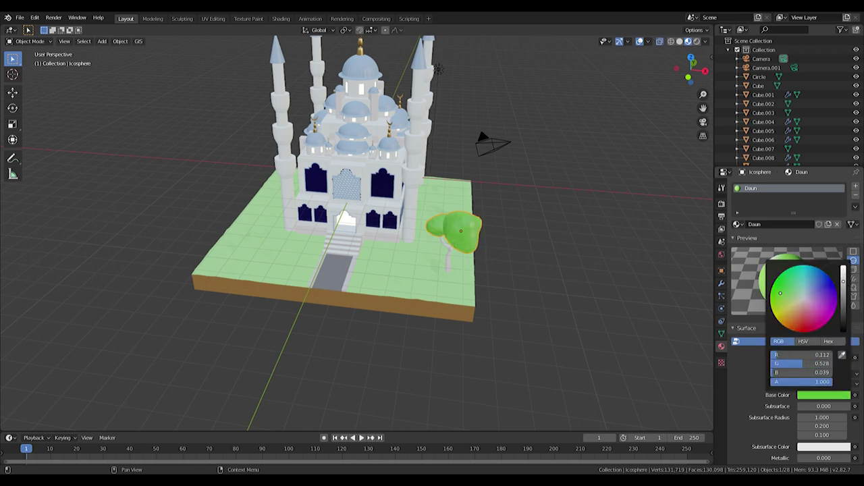
left_click_drag(778, 294, 785, 293)
scroll(517, 251, "up", 4)
mouse_move(518, 250)
middle_mouse_down()
mouse_move(481, 253)
mouse_move(566, 264)
middle_mouse_up()
Step: Give the tree trunk a new orange-brown material named Batang
left_click(481, 253)
scroll(489, 248, "down", 3)
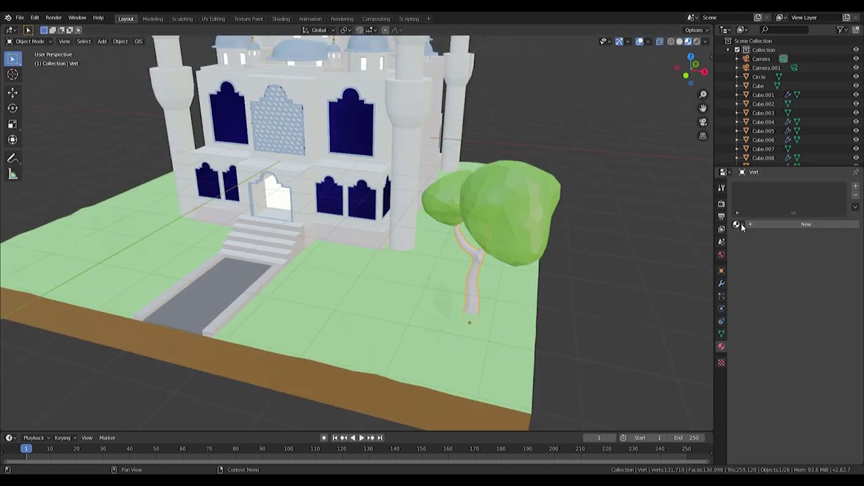
left_click(813, 227)
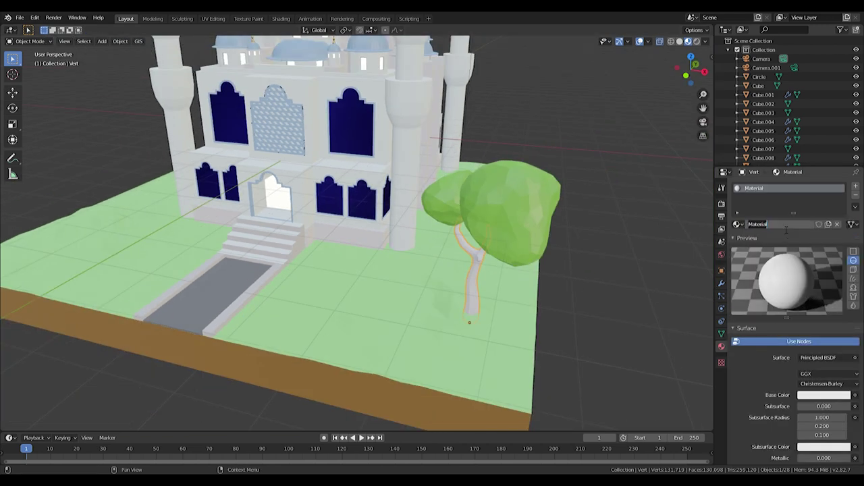
type("Batang")
key("Return")
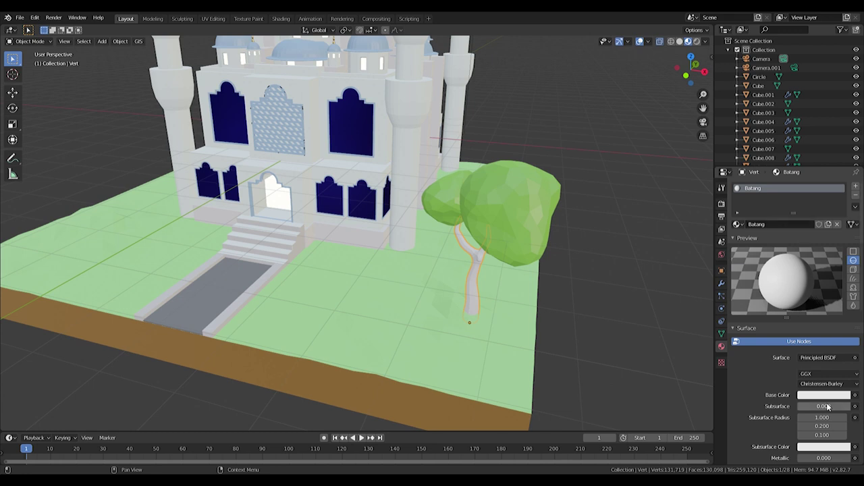
left_click(824, 395)
left_click(796, 313)
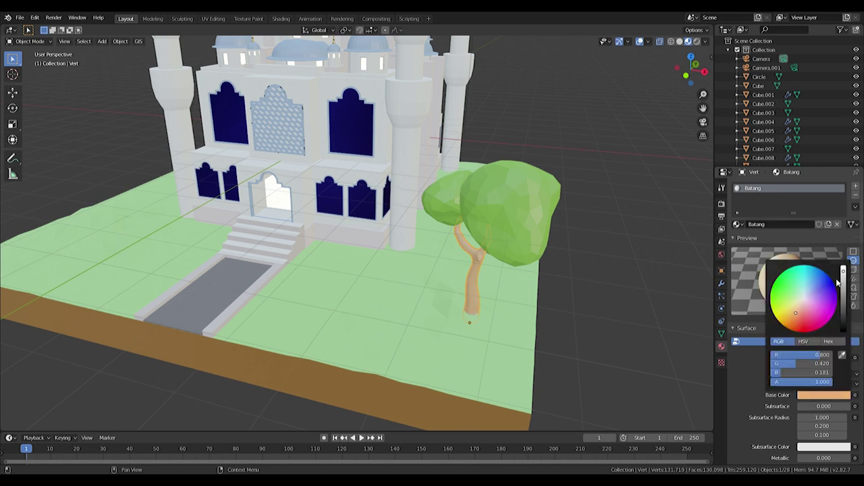
middle_click_drag(506, 267, 492, 281)
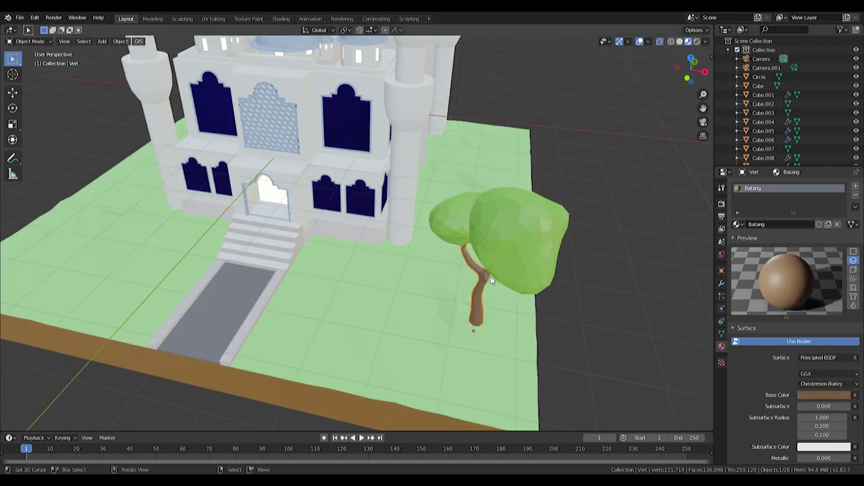
left_click(477, 201, "shift")
Step: Duplicate the tree in top view, rotating and resizing the first copy
key("KP_7")
scroll(444, 296, "up", 2)
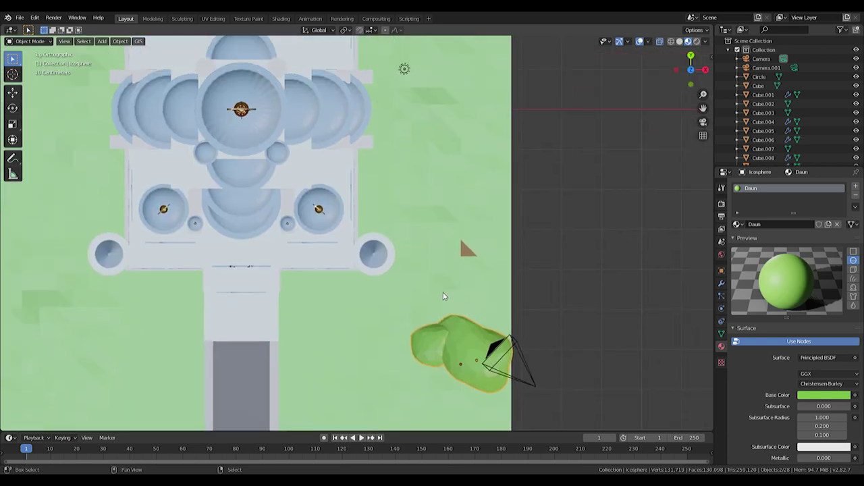
key("shift+d")
scroll(473, 135, "down", 2)
scroll(478, 132, "up", 1)
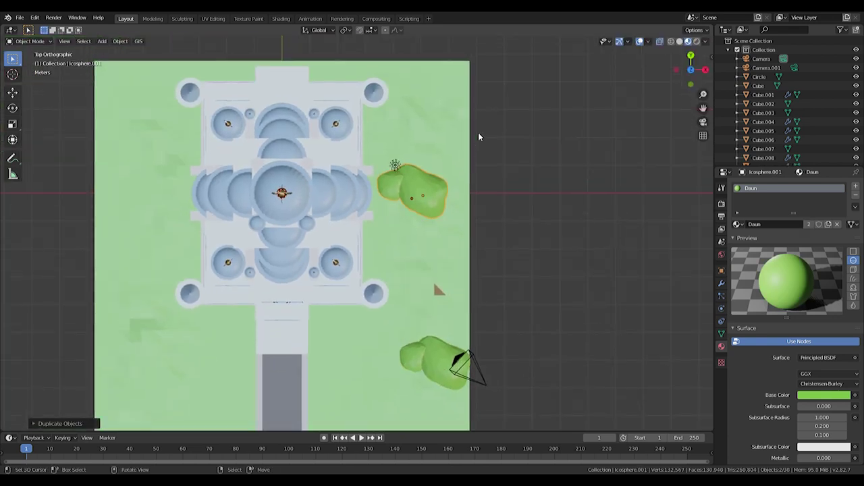
key("r")
left_click(449, 237)
key("s")
left_click(565, 243)
middle_click_drag(565, 243, 459, 204)
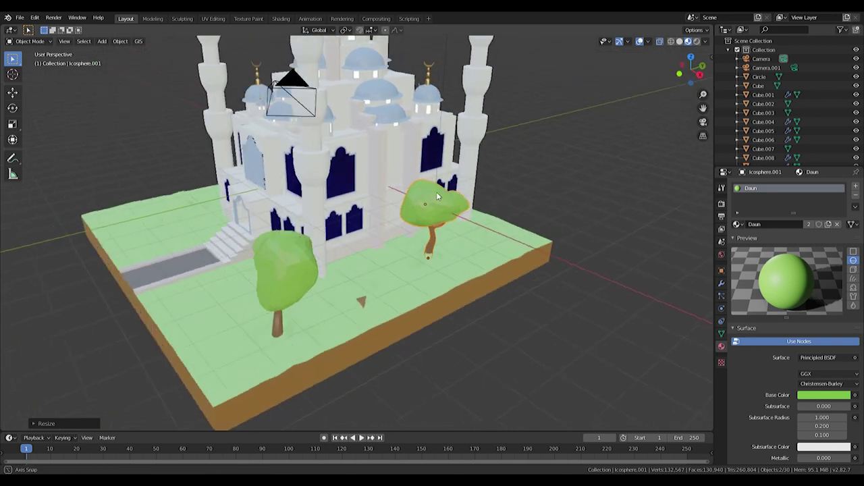
Step: Add a second tree copy, rotated and enlarged, elsewhere around the mosque
key("KP_7")
key("shift+d")
key("r")
left_click(265, 384)
key("s")
left_click(231, 381)
mouse_move(231, 380)
middle_mouse_down()
mouse_move(209, 322)
mouse_move(374, 248)
middle_mouse_up()
Step: Place a resized third tree copy beside the entrance path
key("KP_7")
key("shift+d")
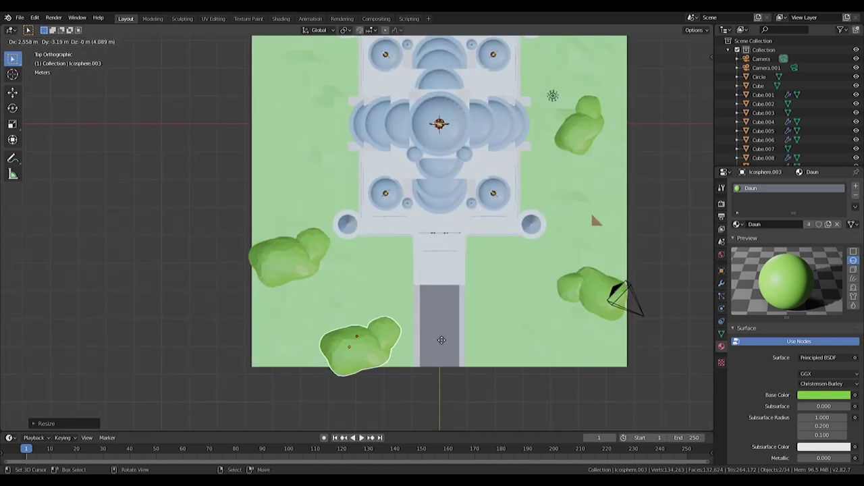
left_click(516, 296)
key("s")
left_click(380, 385)
mouse_move(380, 386)
middle_mouse_down()
mouse_move(362, 338)
mouse_move(445, 289)
mouse_move(440, 209)
middle_mouse_up()
scroll(440, 209, "up", 5)
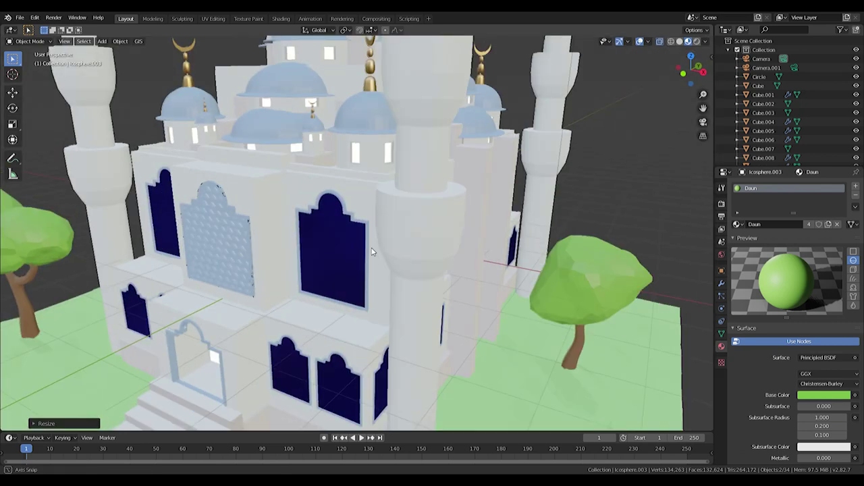
scroll(440, 209, "down", 5)
mouse_move(533, 247)
middle_mouse_down()
mouse_move(542, 359)
mouse_move(559, 359)
middle_mouse_up()
scroll(490, 302, "up", 2)
left_click(542, 358)
Step: Make Rumput 1 the active material slot on a ground base face, then return to object mode
key("Tab")
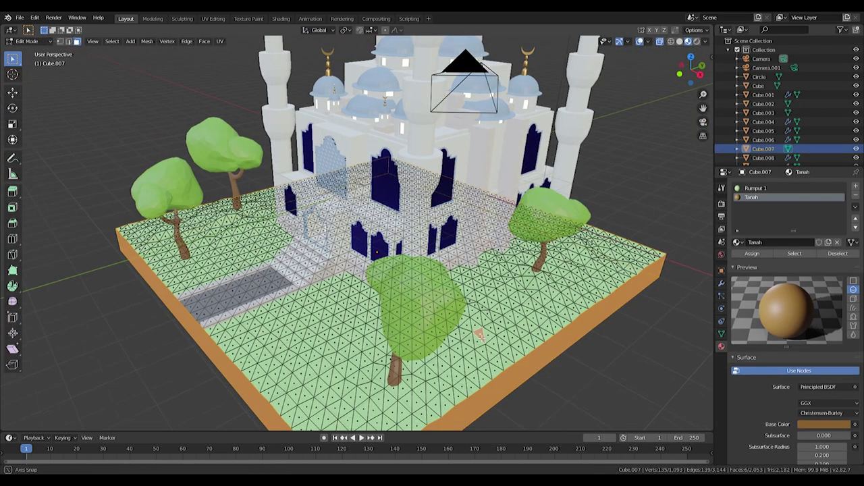
scroll(459, 345, "up", 3)
left_click(460, 344)
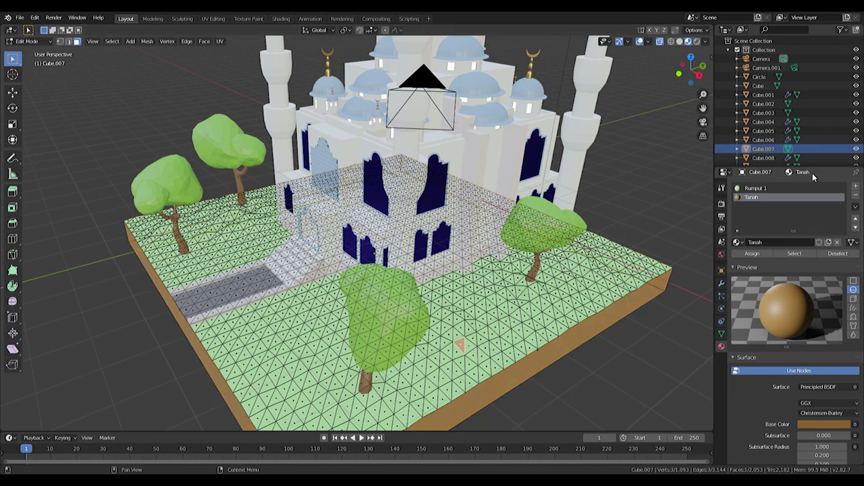
left_click(755, 189)
left_click(750, 253)
key("Tab")
scroll(405, 304, "down", 4)
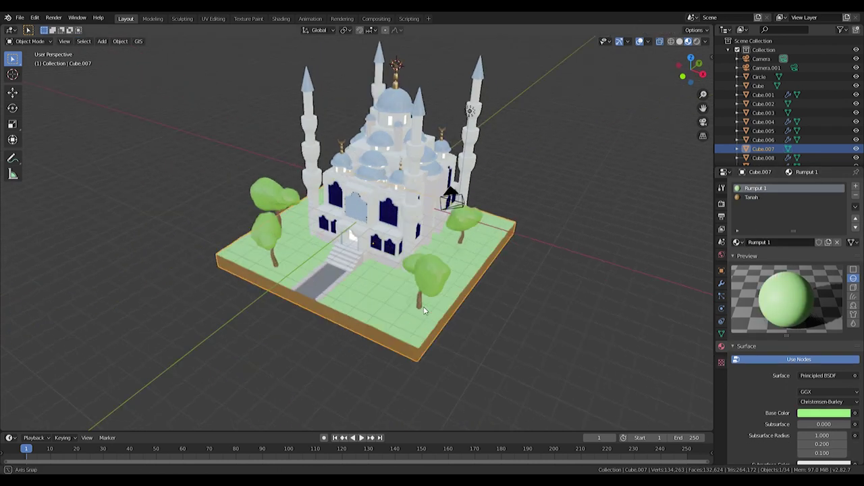
scroll(359, 323, "up", 3)
Step: Select Vert.002 and inspect its modifier and particle settings
mouse_move(359, 323)
middle_mouse_down()
mouse_move(456, 317)
mouse_move(408, 287)
middle_mouse_up()
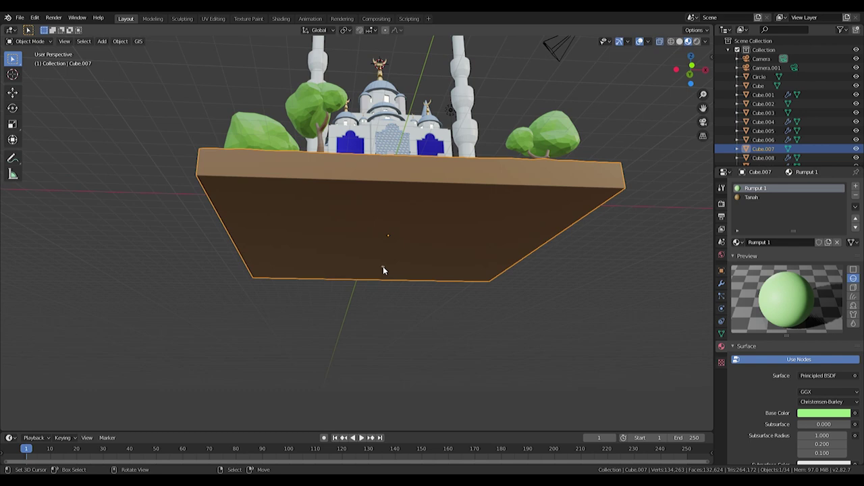
left_click(383, 266)
mouse_move(662, 159)
middle_mouse_down()
mouse_move(543, 224)
mouse_move(567, 284)
middle_mouse_up()
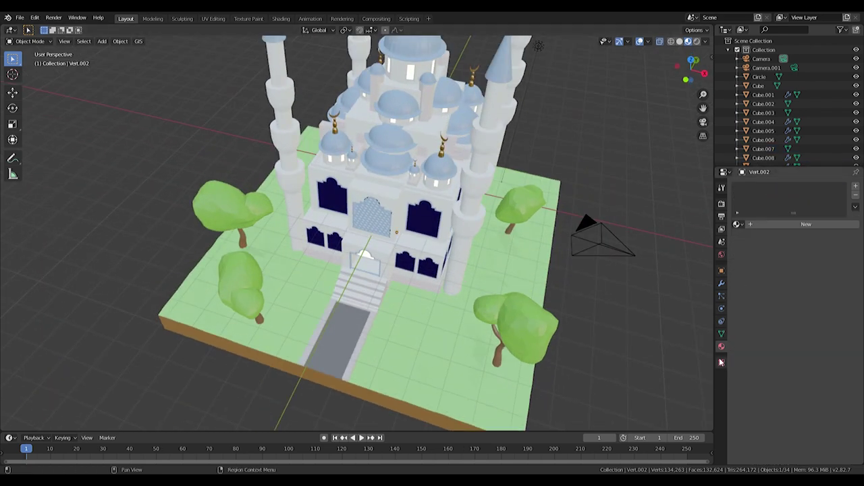
left_click(721, 285)
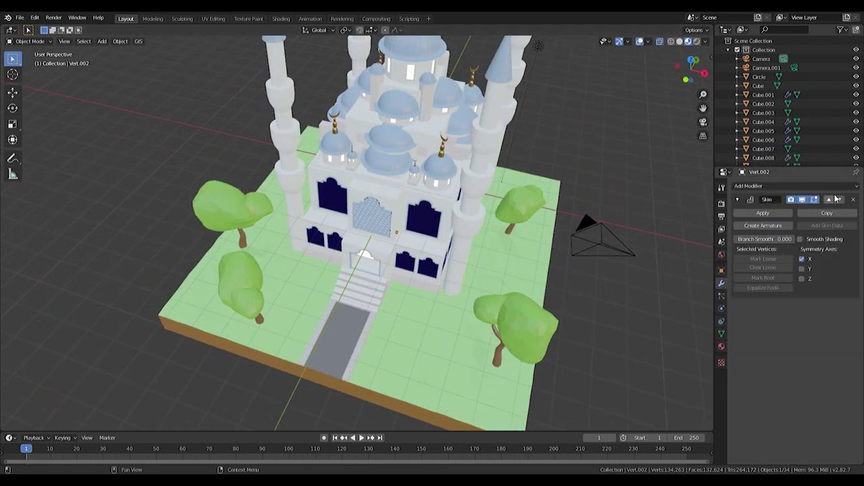
left_click(722, 297)
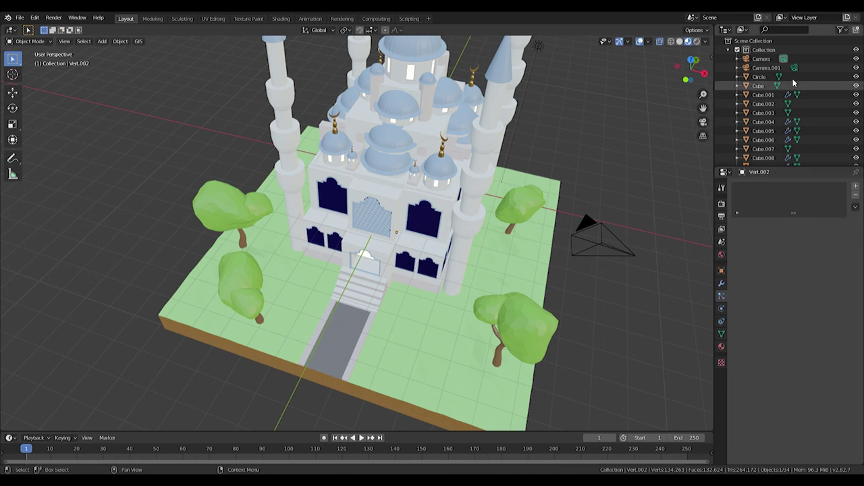
Step: Check the hair particles on the Cube.007 ground in wireframe, then return to material preview shading
left_click(528, 259)
mouse_move(528, 259)
middle_mouse_down()
mouse_move(521, 270)
mouse_move(529, 261)
middle_mouse_up()
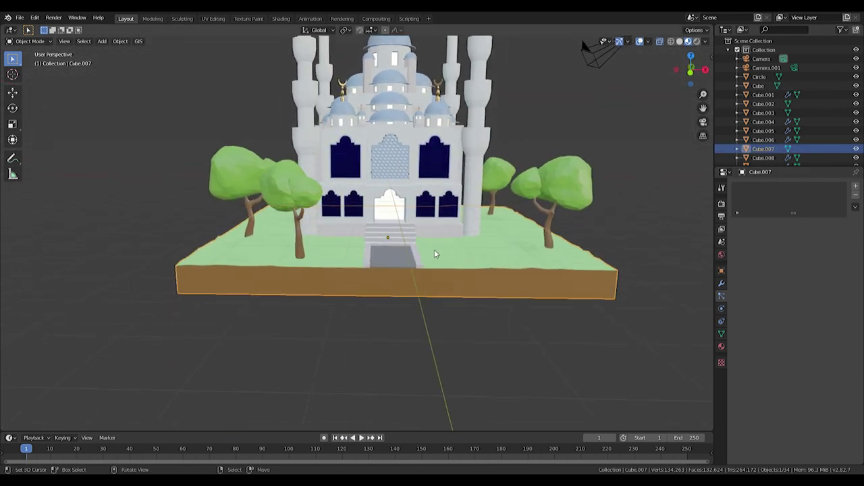
left_click(380, 247)
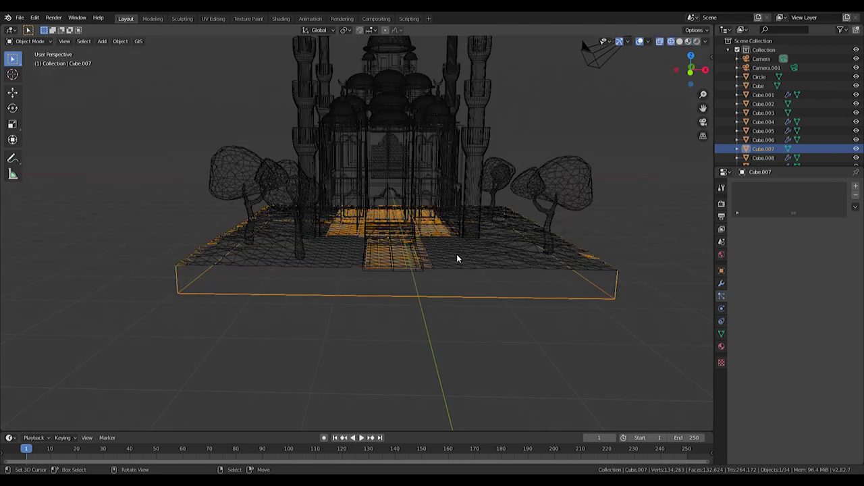
left_click(457, 256)
middle_click_drag(457, 256, 648, 244)
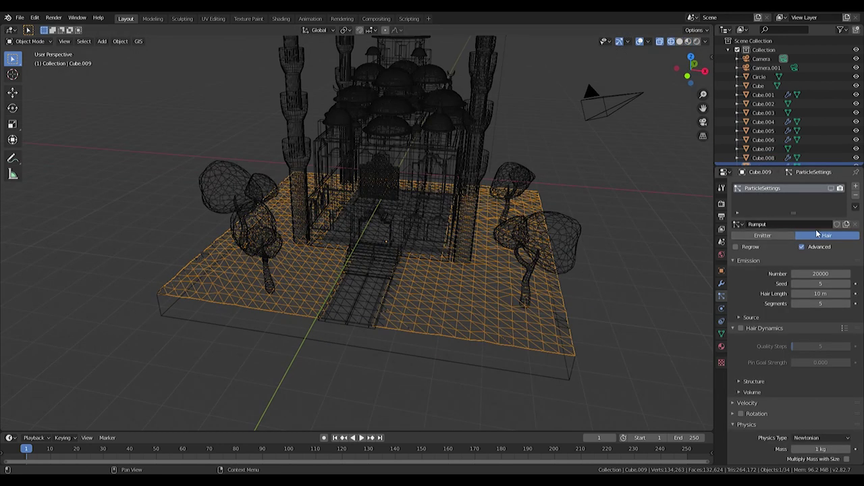
key("z")
left_click(508, 332)
mouse_move(424, 343)
middle_mouse_down()
mouse_move(402, 250)
mouse_move(518, 283)
middle_mouse_up()
Step: Assign Vert.002 the Rumput 1 material, then replace it with the green Daun material
left_click(392, 272)
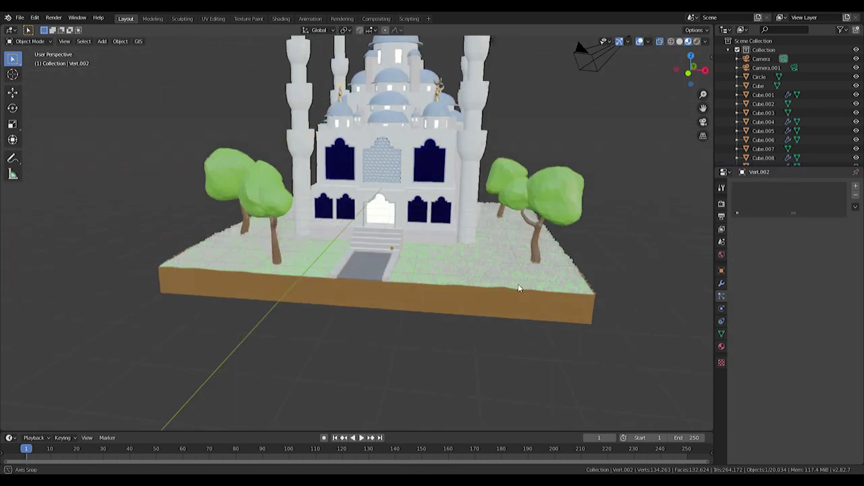
left_click(721, 346)
left_click(736, 223)
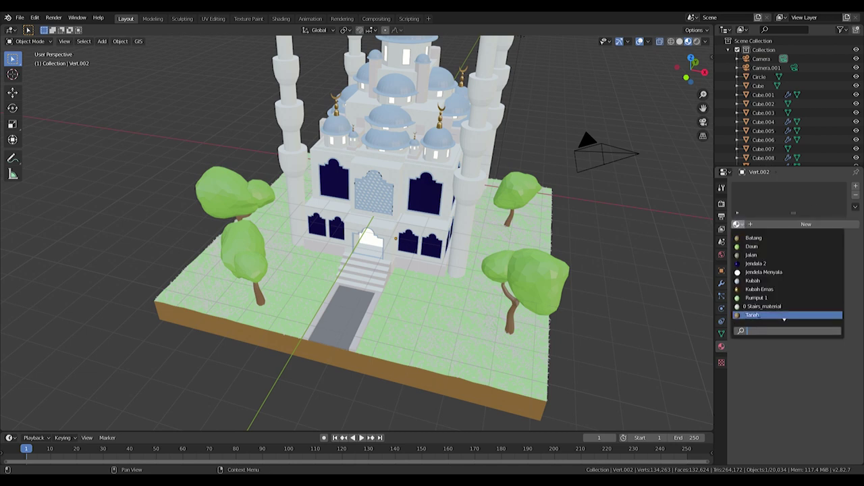
left_click(776, 298)
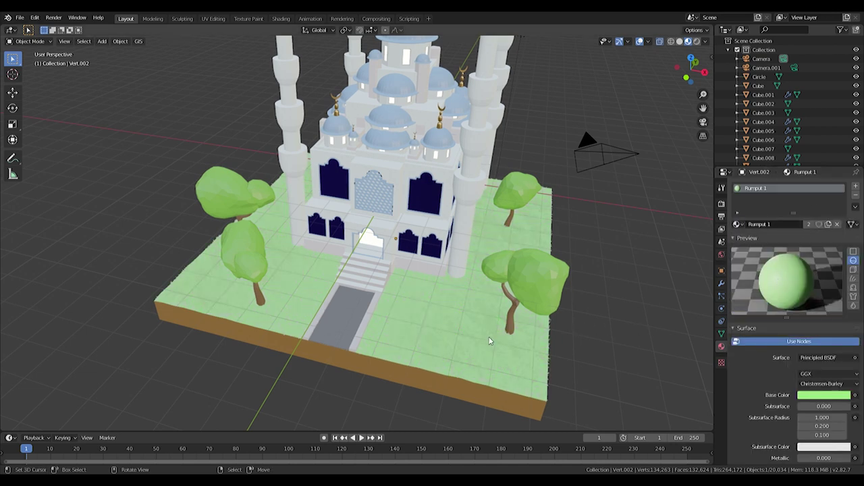
scroll(493, 339, "down", 1)
scroll(608, 371, "up", 3)
scroll(628, 338, "up", 2)
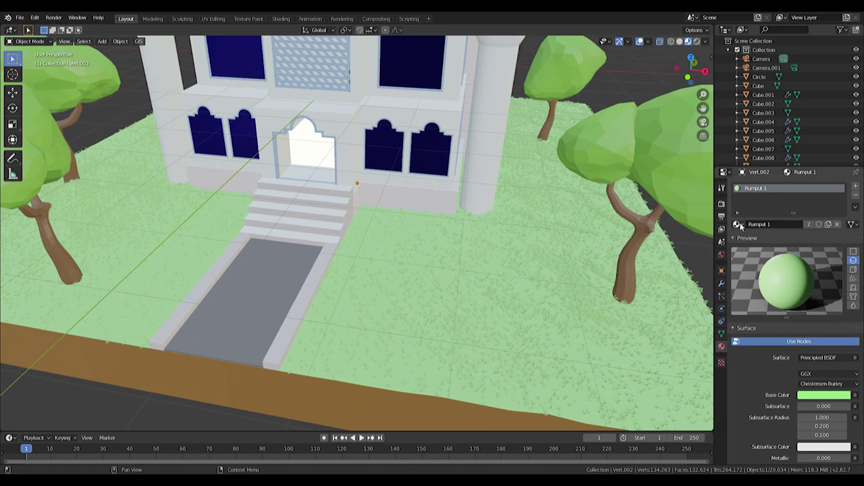
left_click(736, 223)
left_click(763, 246)
scroll(472, 270, "down", 4)
mouse_move(513, 297)
middle_mouse_down()
mouse_move(530, 296)
mouse_move(439, 251)
middle_mouse_up()
scroll(437, 250, "down", 2)
scroll(437, 250, "down", 1)
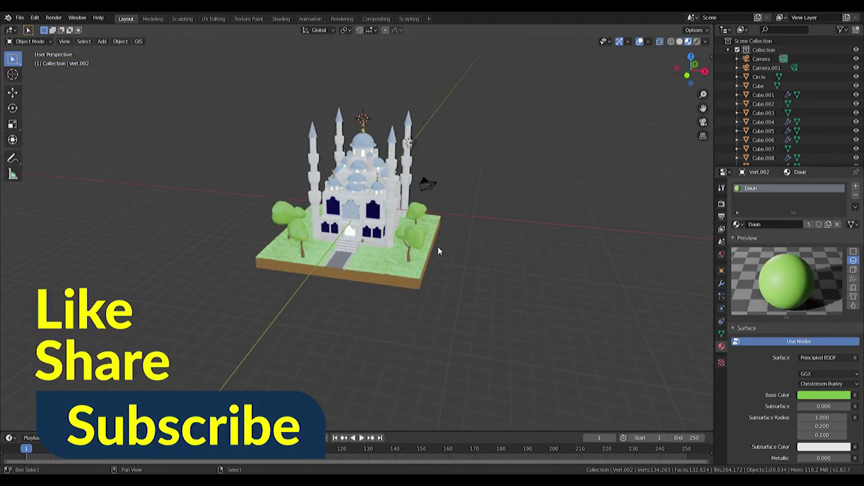
Step: Add a plane and snap the 3D cursor to the ground base Cube.007
key("shift+a")
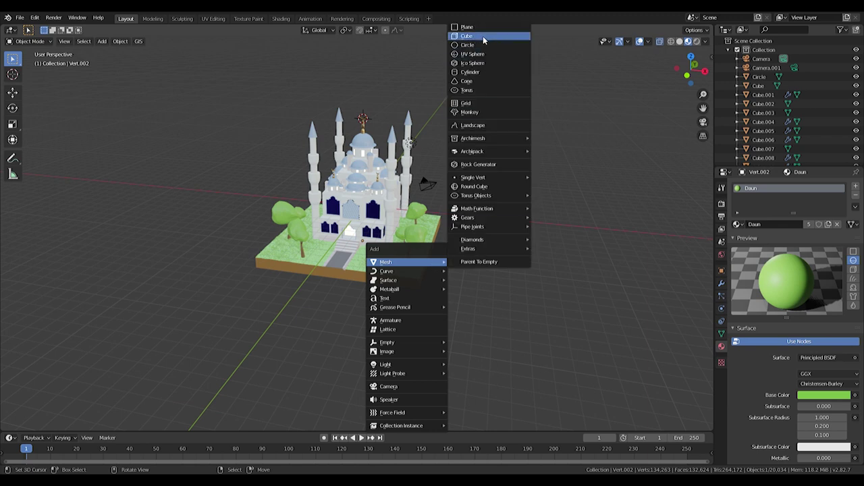
left_click(476, 28)
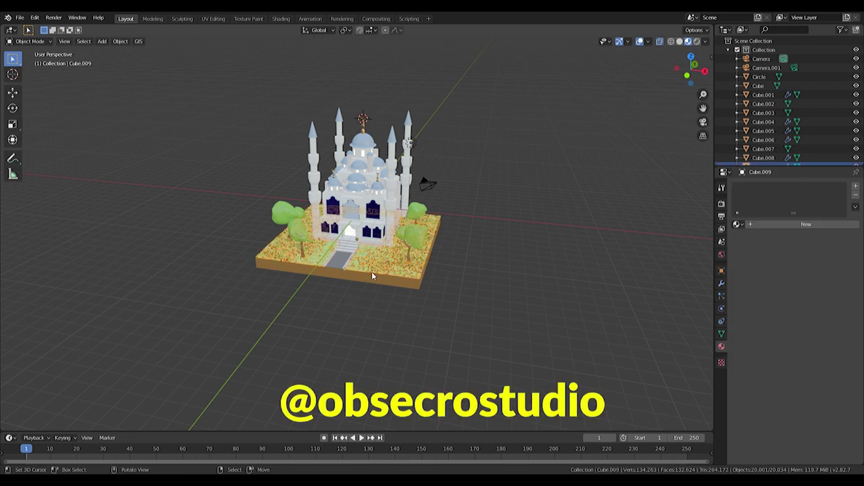
left_click(371, 278)
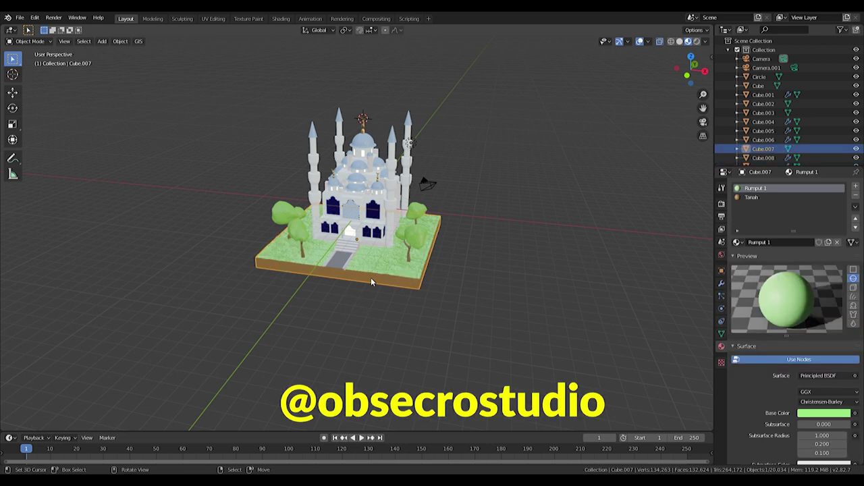
key("shift+s")
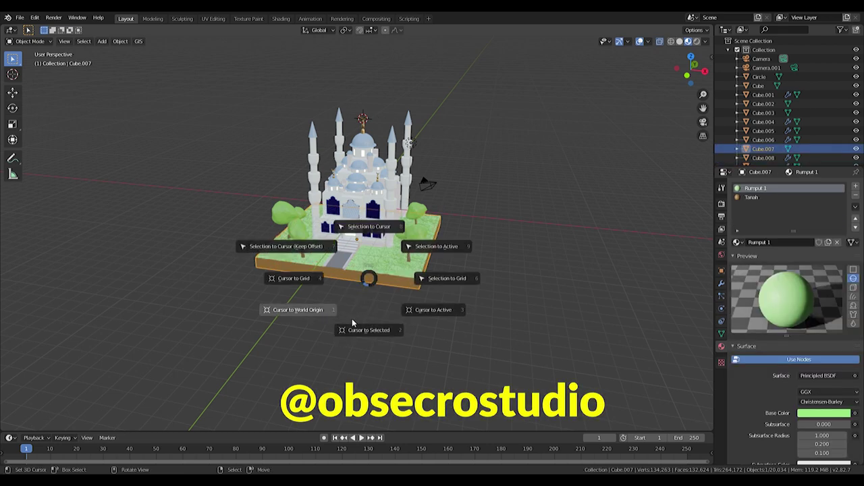
left_click(356, 322)
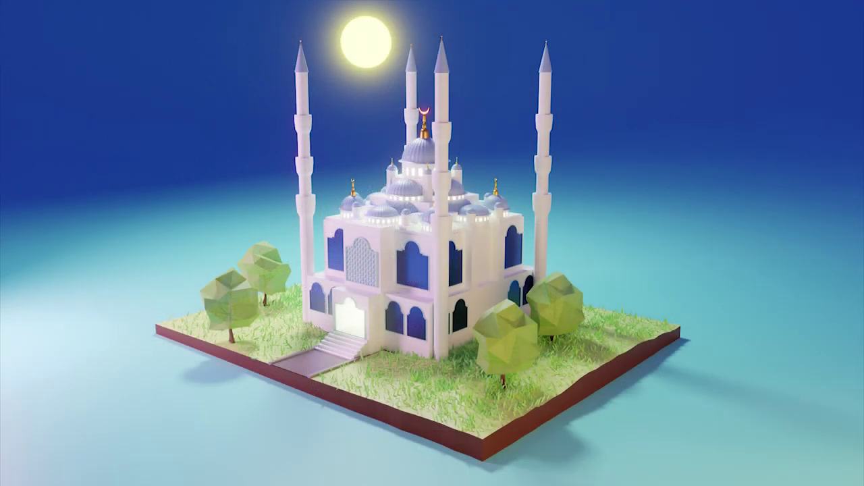